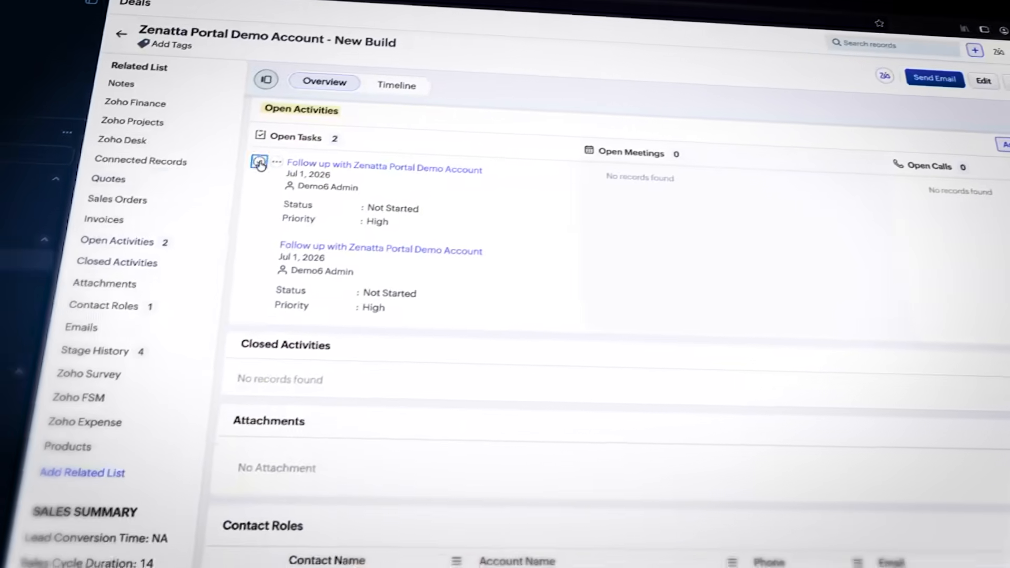
click(241, 170)
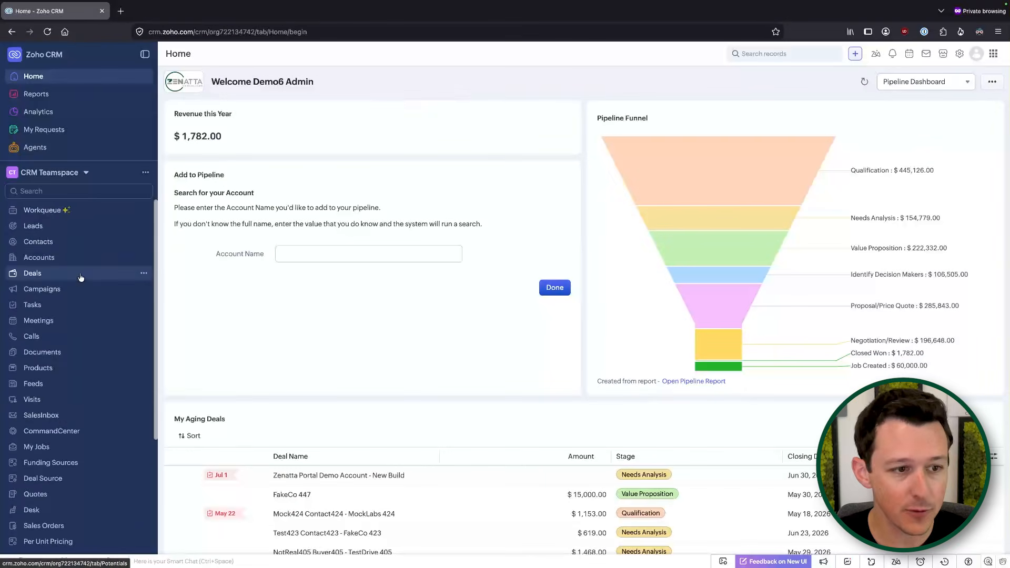
Step: Look through the full list of modules in the CRM Teamspace navigation, from Workqueue to Voice of the Customer
scroll(81, 277, down, 2)
scroll(79, 281, down, 3)
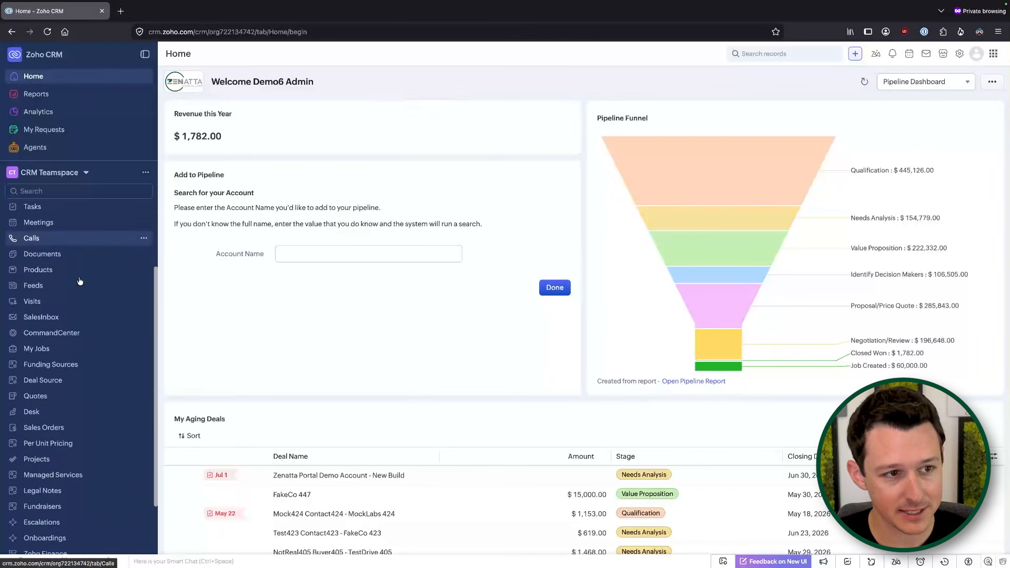
scroll(89, 271, up, 5)
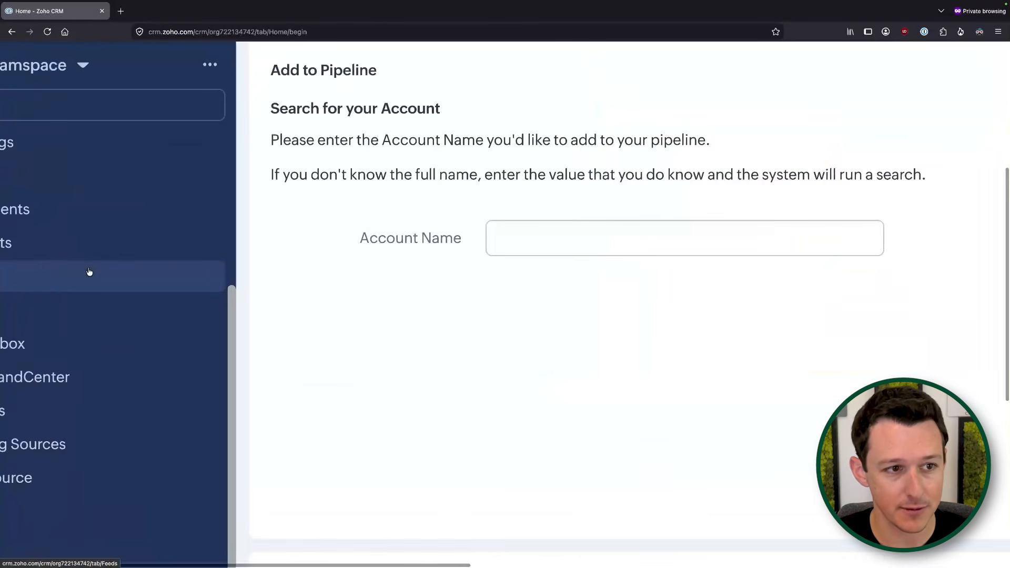
scroll(89, 272, left, 2)
scroll(88, 271, up, 4)
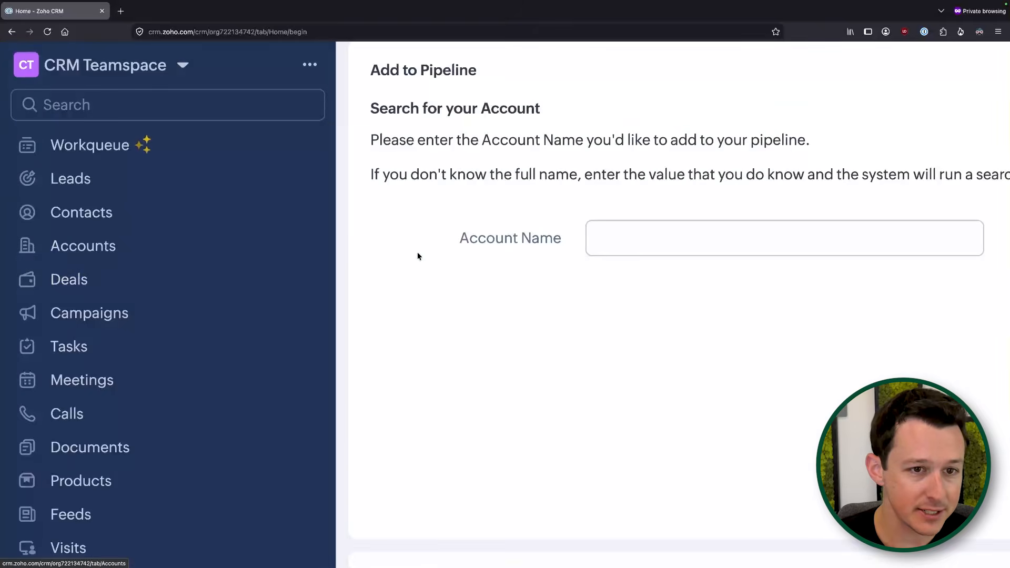
scroll(417, 253, down, 5)
scroll(413, 245, up, 5)
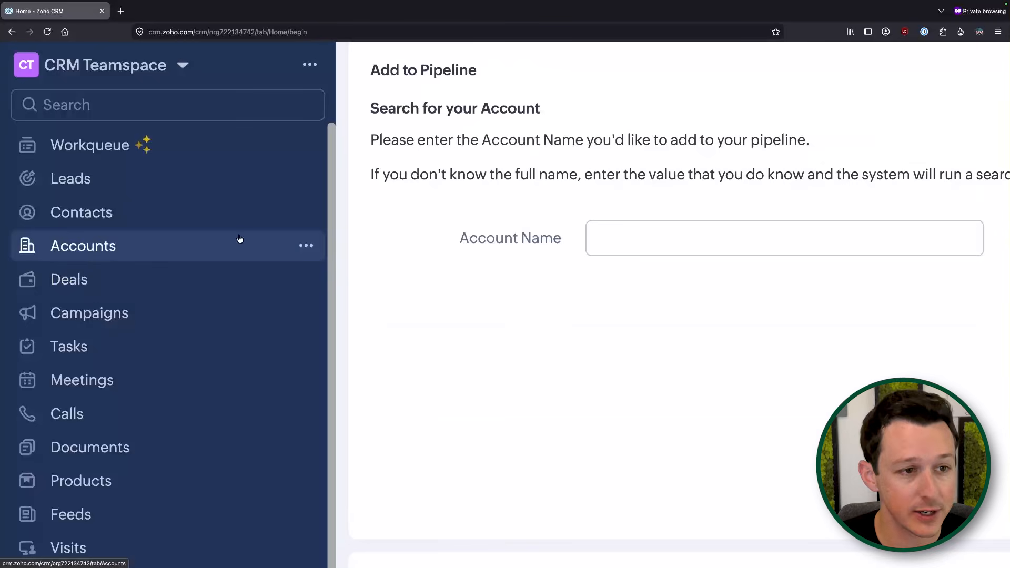
scroll(191, 236, down, 7)
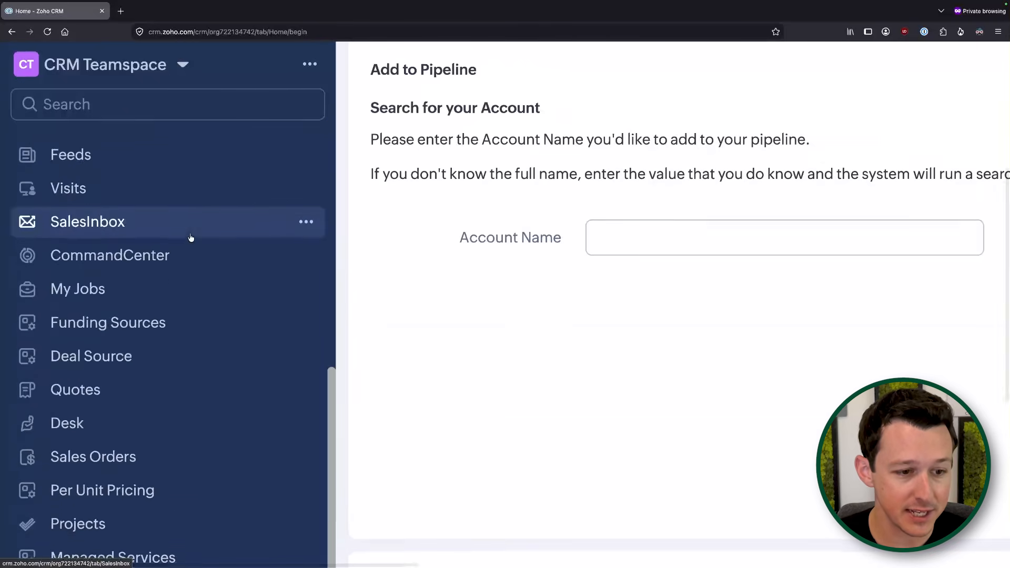
scroll(191, 237, down, 6)
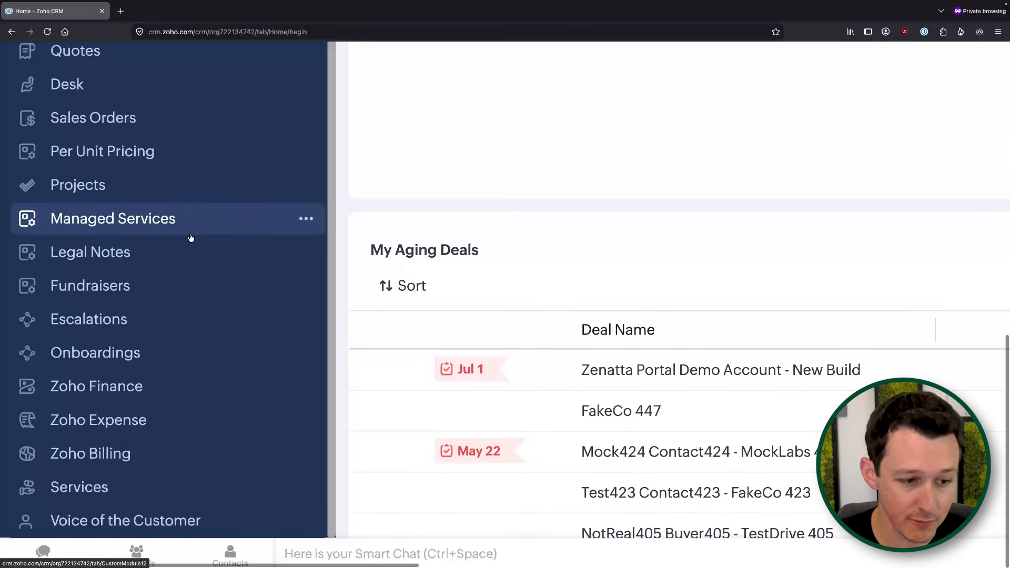
scroll(191, 237, up, 8)
scroll(191, 238, down, 6)
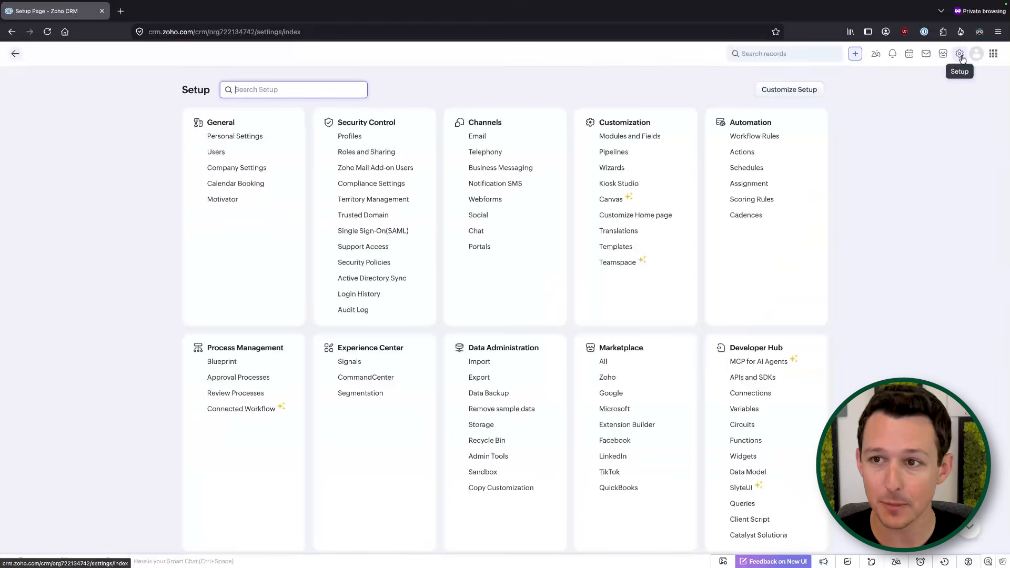
Step: In the Modules and Fields settings, hide the Escalations module by turning off its status
click(638, 137)
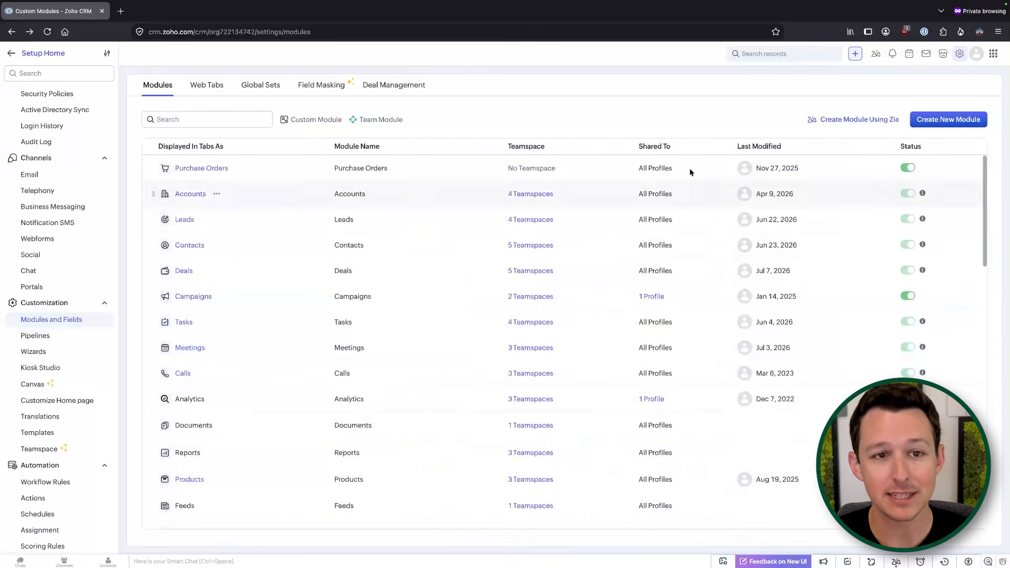
scroll(670, 158, down, 3)
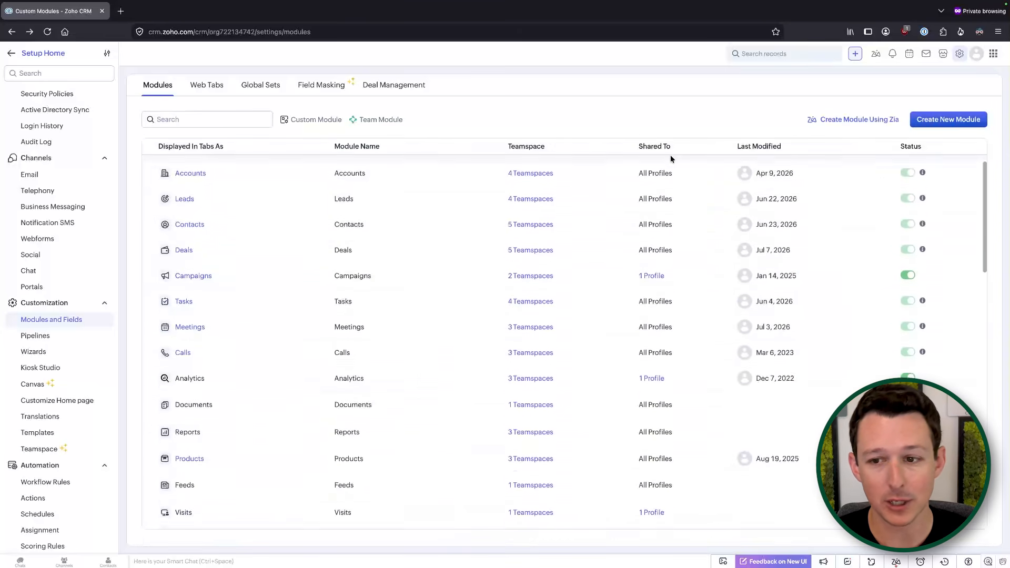
scroll(670, 157, down, 7)
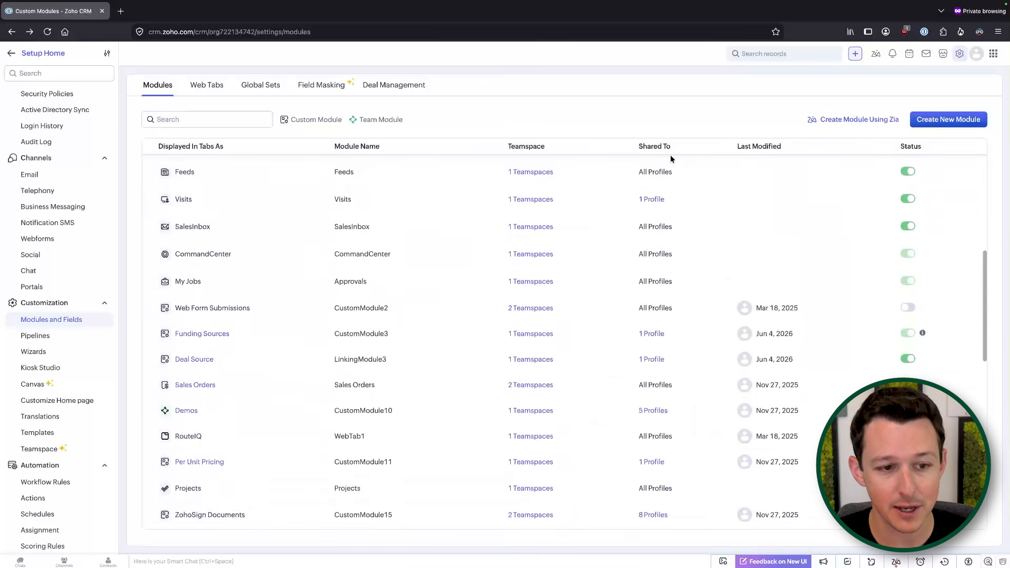
scroll(670, 155, down, 5)
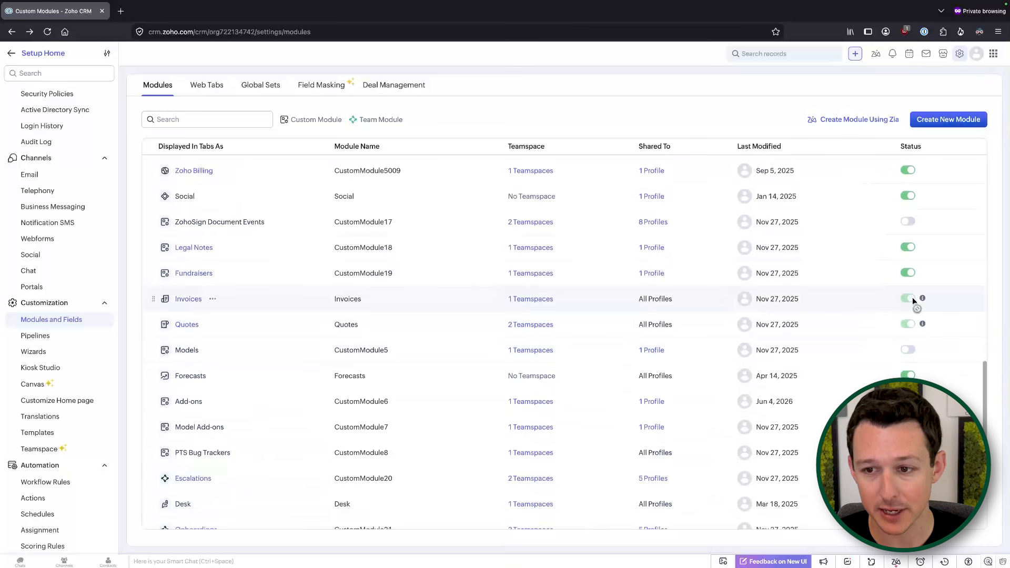
scroll(894, 402, down, 2)
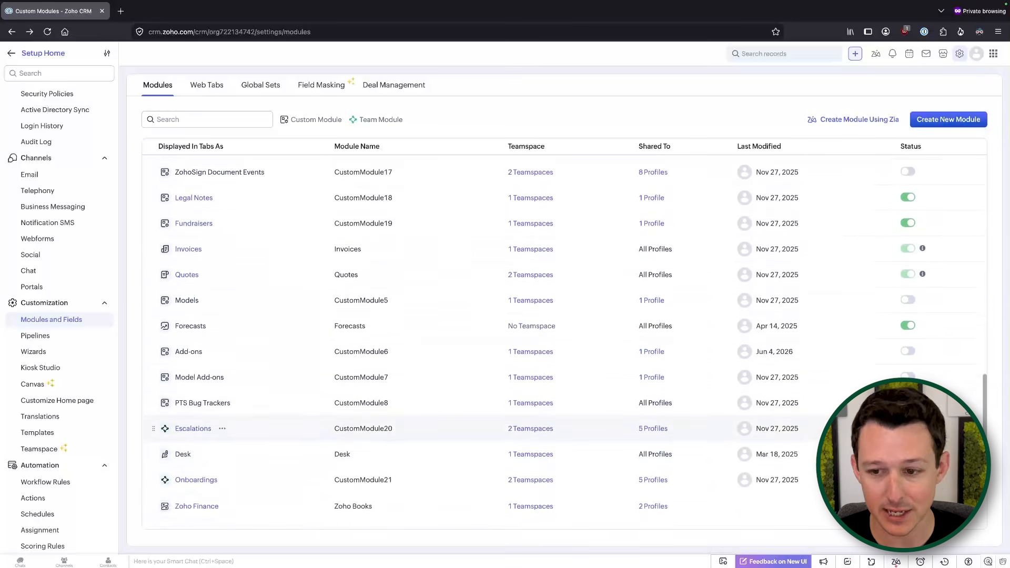
scroll(894, 405, up, 1)
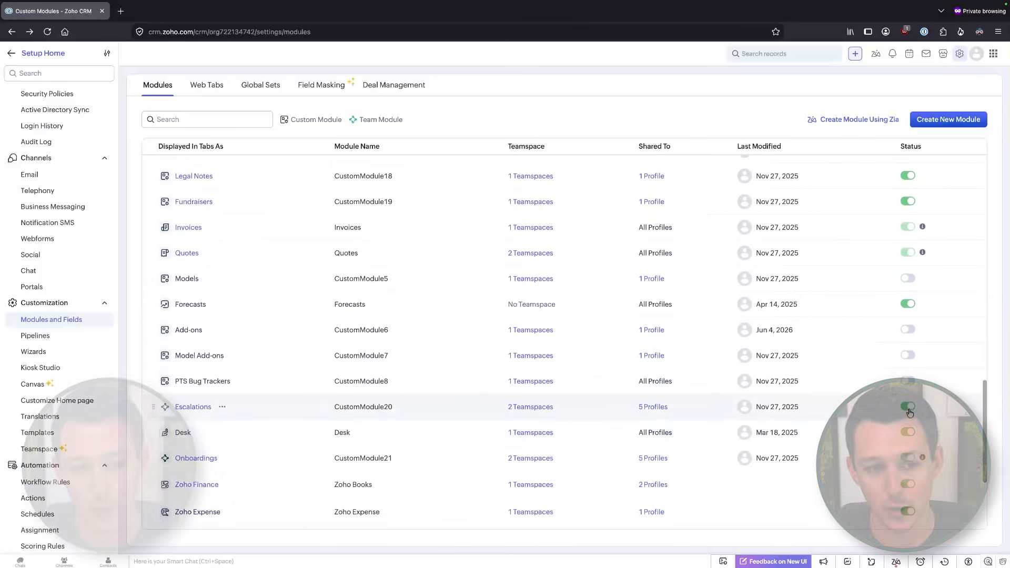
click(908, 406)
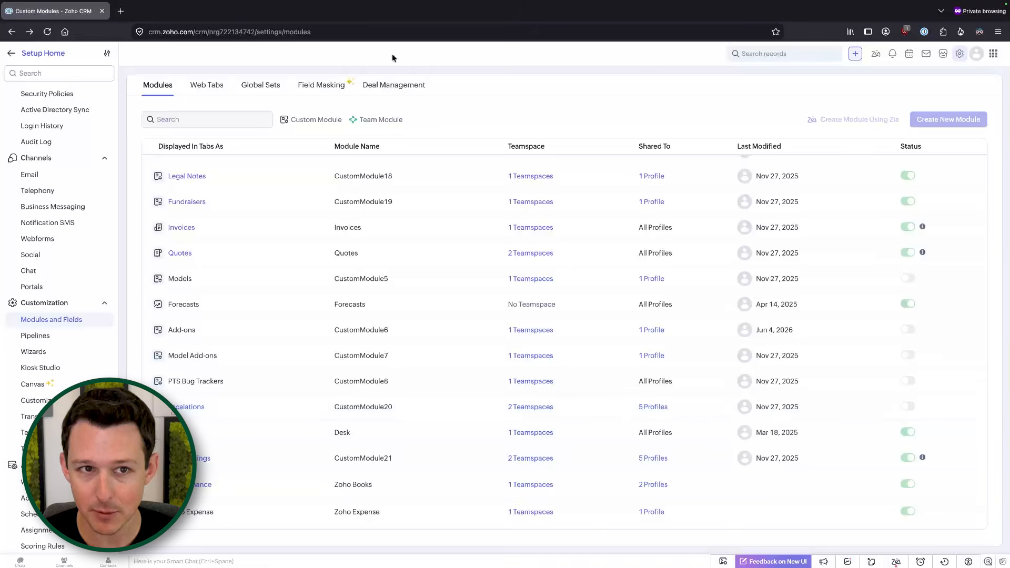
Step: Open the CRM home page at crm.zoho.com in a new browser tab and check its module list for Escalations
click(121, 11)
text(crm.zoho.com/)
key(Return)
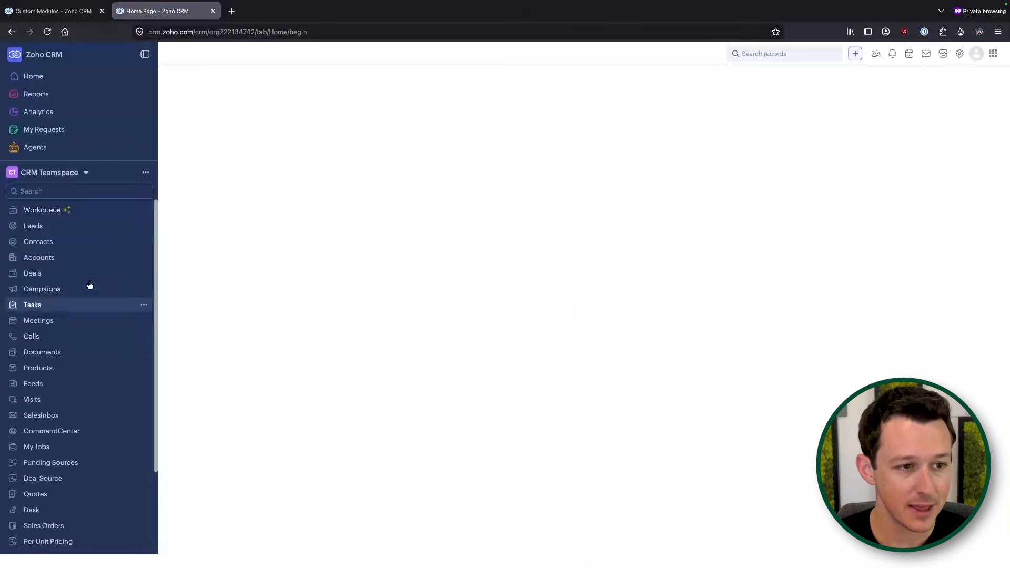
scroll(74, 255, down, 10)
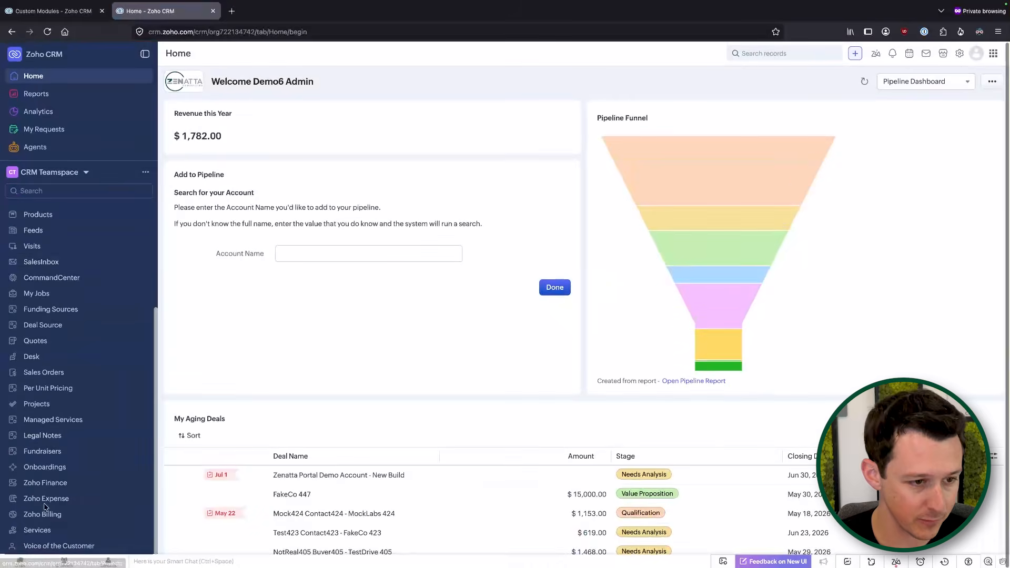
Step: Return to the module settings and view the dependencies that prevent hiding the Funding Sources module
click(84, 11)
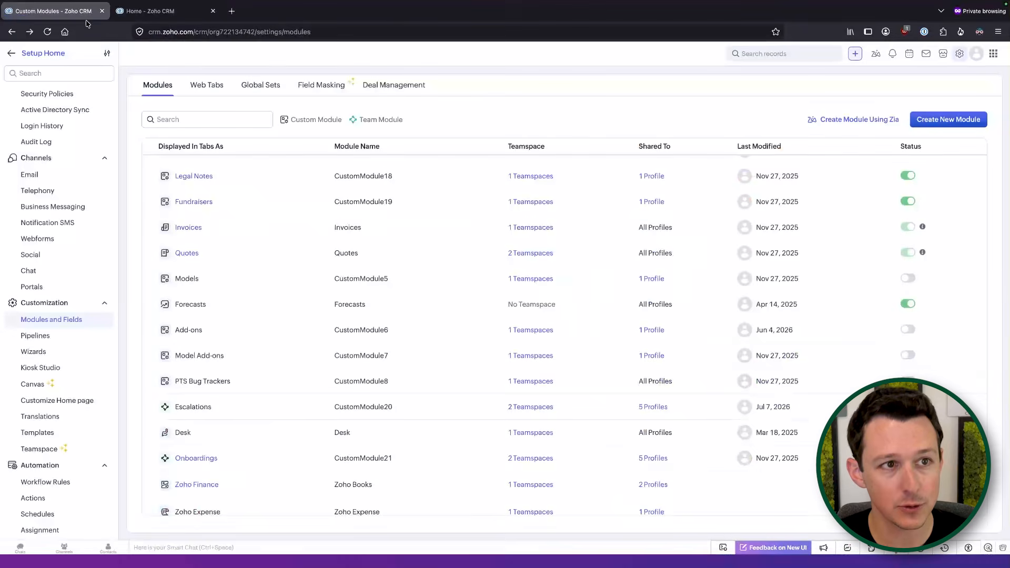
scroll(827, 374, up, 3)
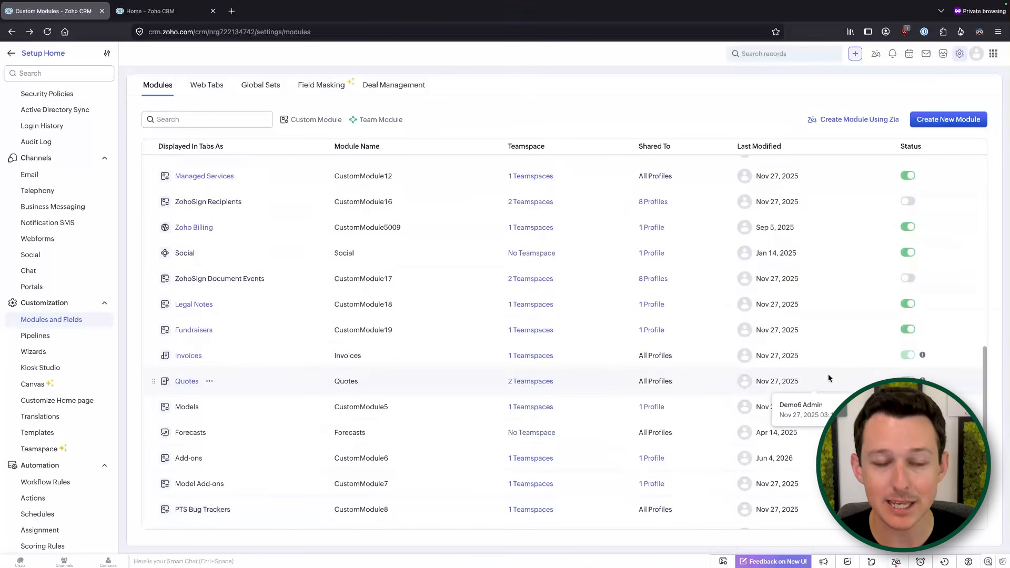
scroll(828, 378, up, 7)
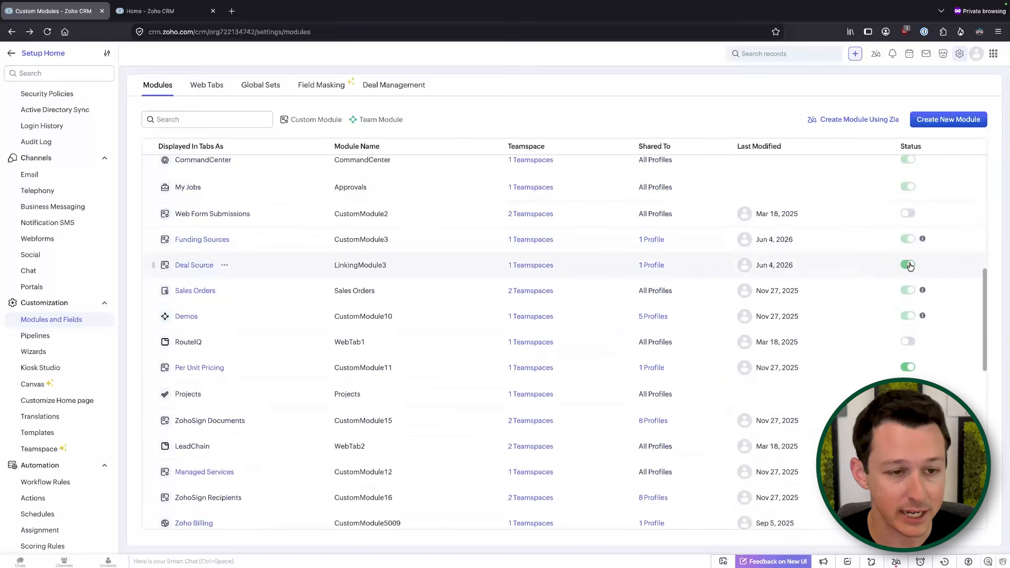
click(922, 239)
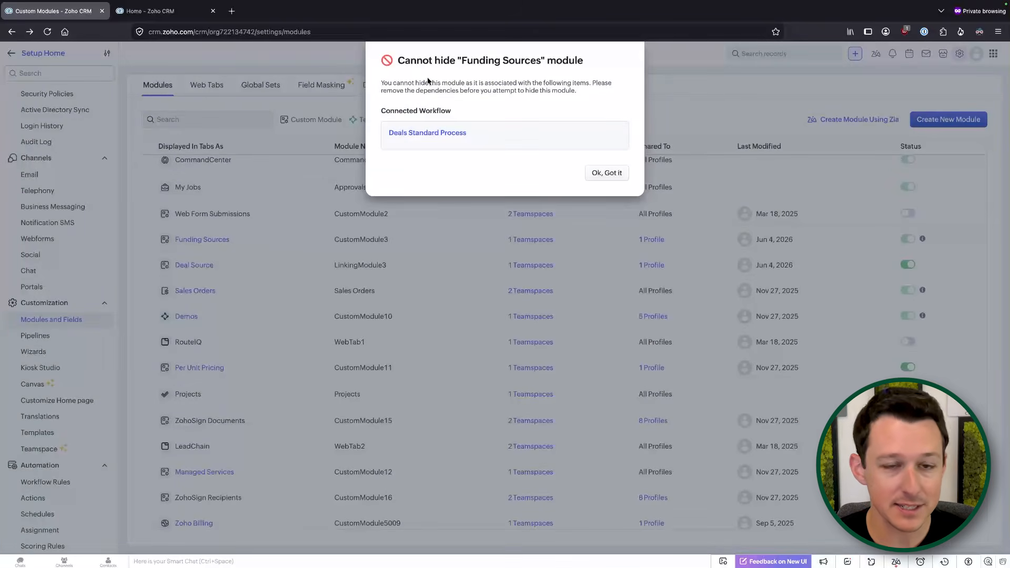
click(619, 179)
Step: View the dependencies that prevent hiding the Quotes module, and open the linked Sales Journey (Default Path Finder) in a new tab
scroll(223, 315, down, 5)
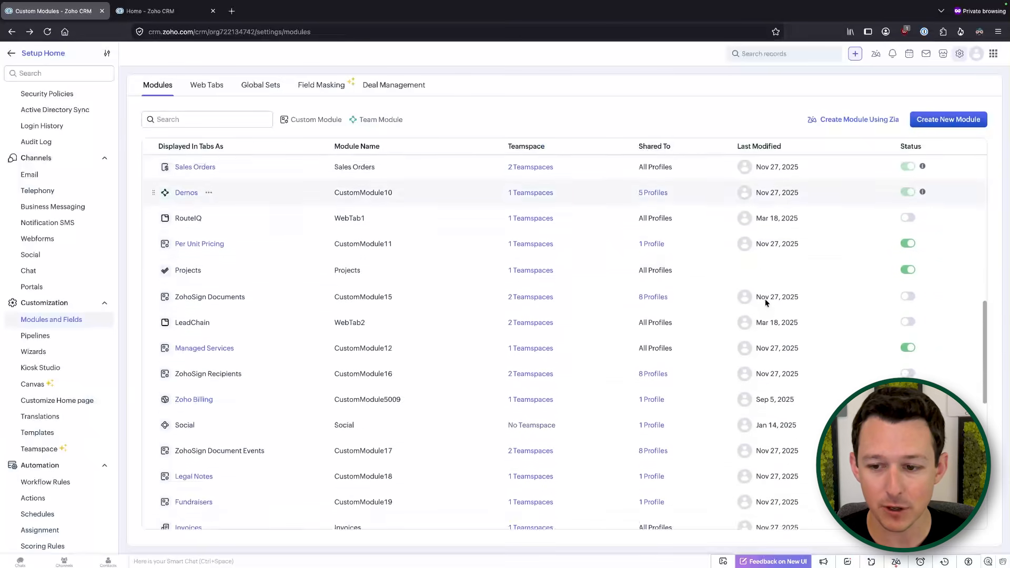
click(922, 400)
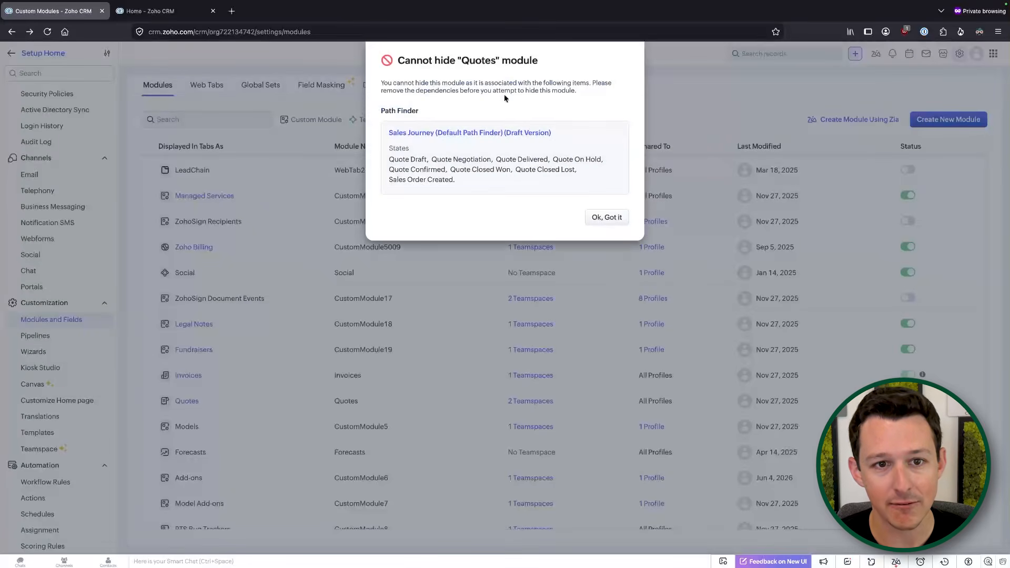
click(612, 218)
click(923, 400)
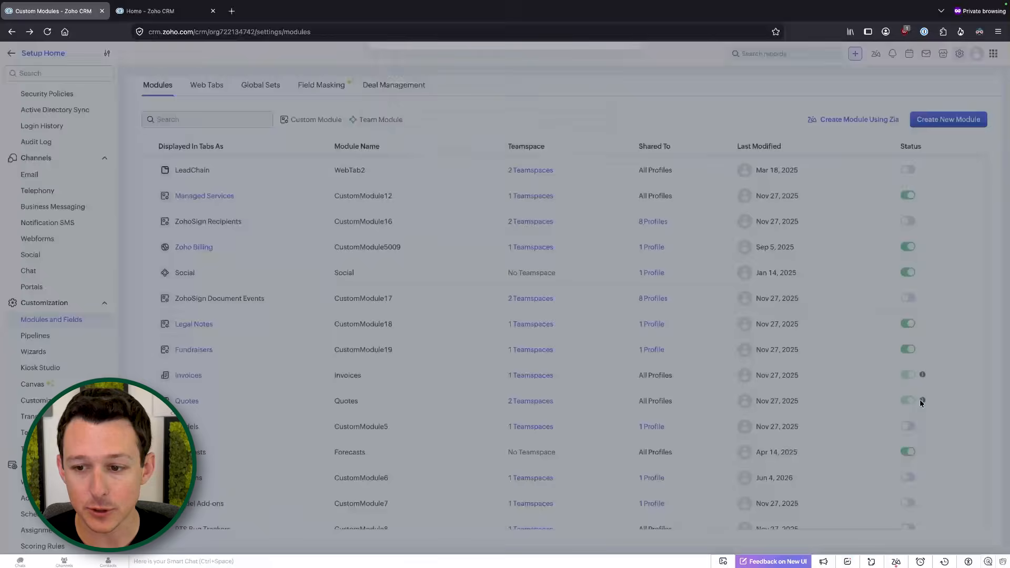
click(466, 132)
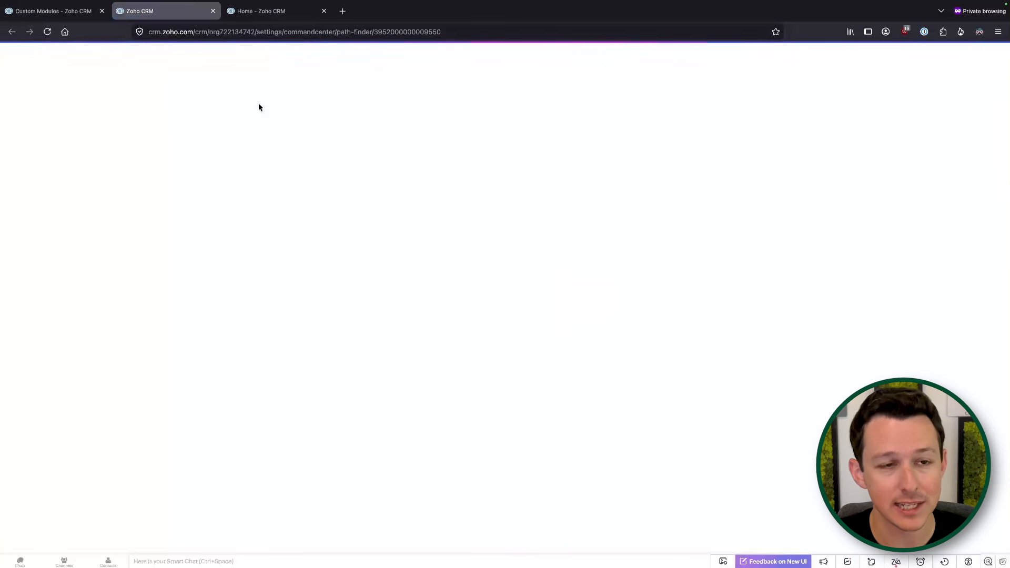
click(72, 13)
click(610, 219)
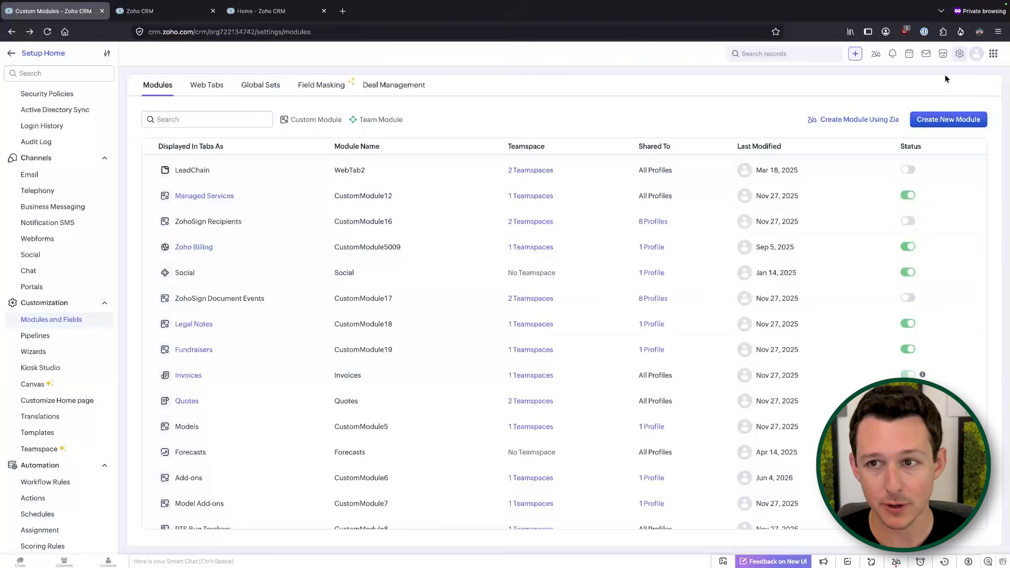
Step: Search Setup for "comm" in a separate tab, open CommandCenter's Path Finder and delete the Sales Journey (Default Path Finder)
click(170, 16)
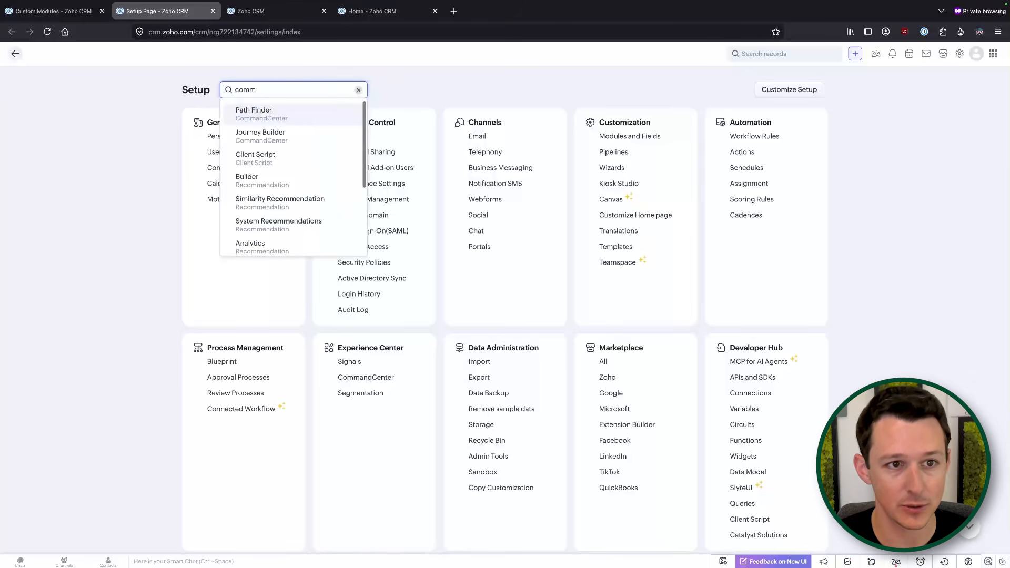
click(315, 115)
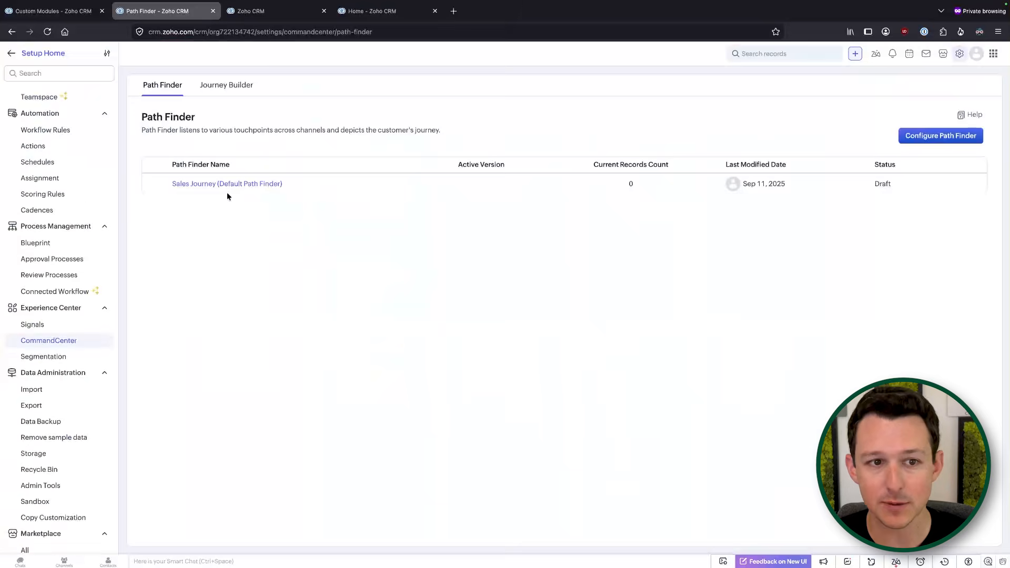
click(153, 183)
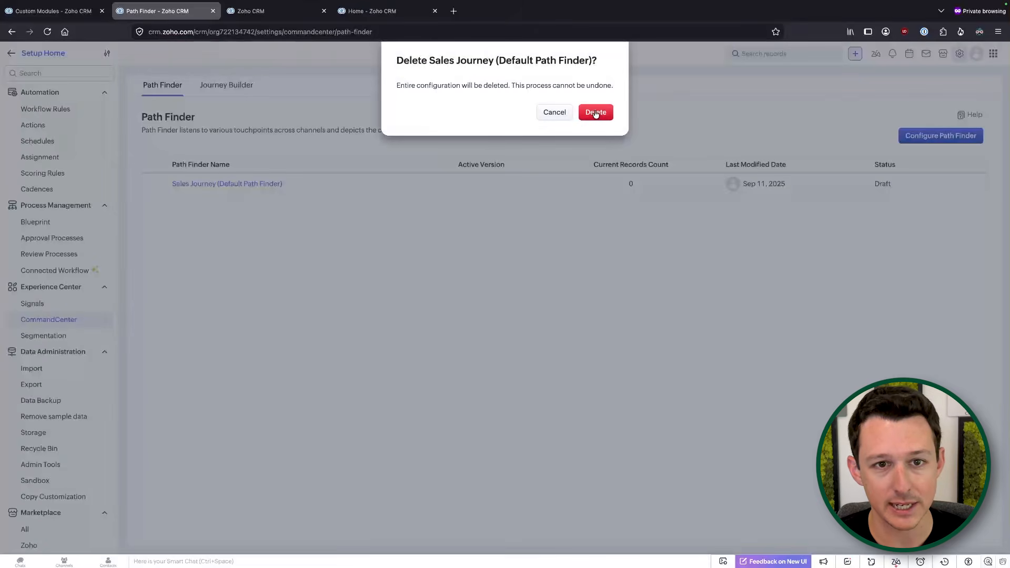
click(595, 113)
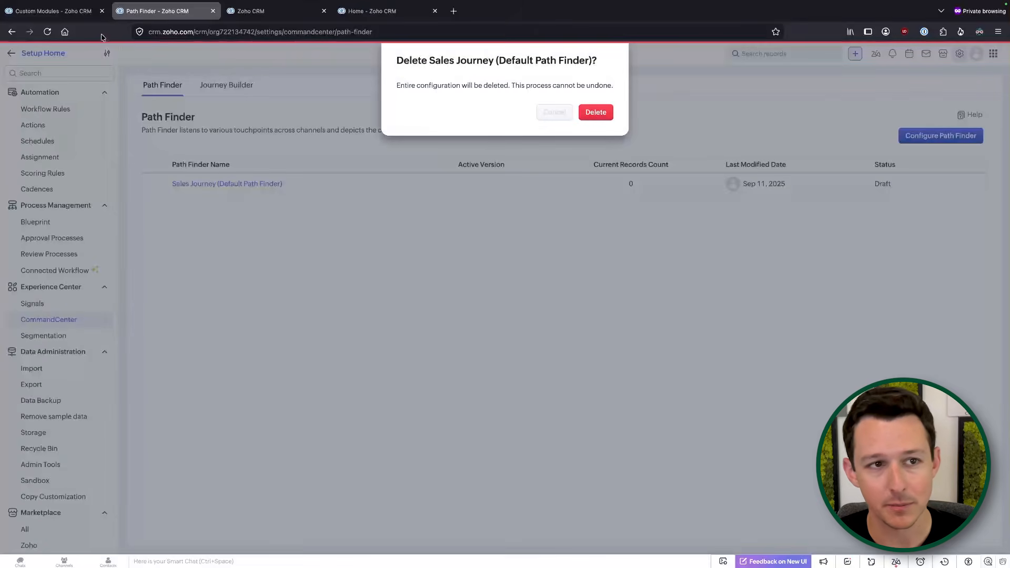
Step: Refresh the module settings, recheck the dependencies that prevent hiding the Quotes module, and return to the Path Finder page
click(82, 13)
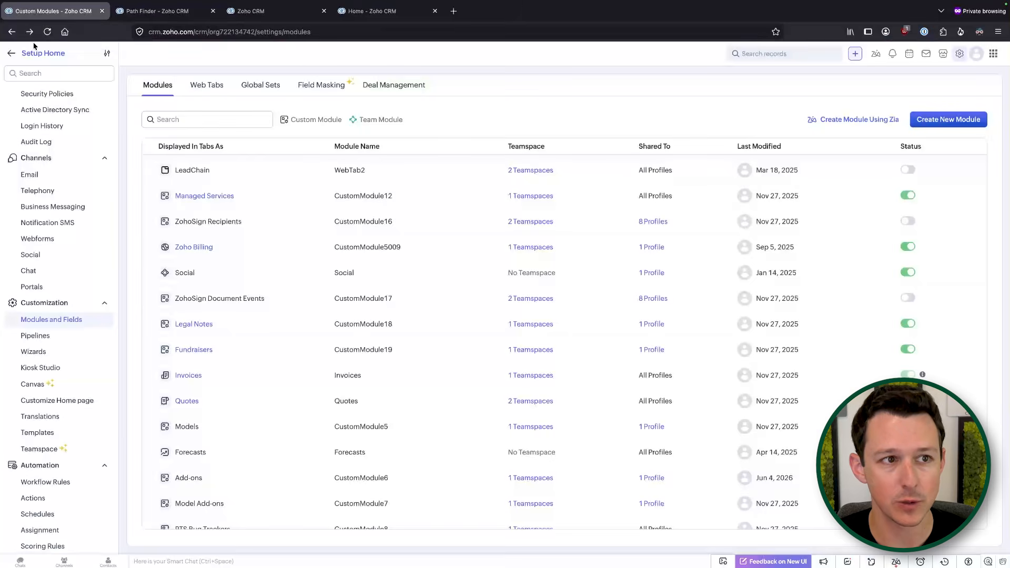
key(ctrl+r)
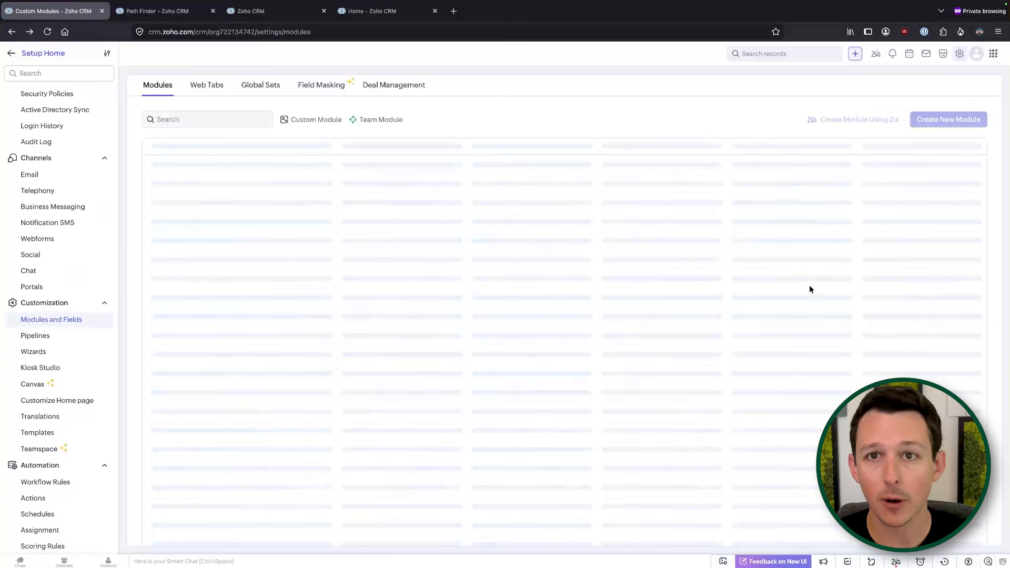
scroll(809, 289, down, 5)
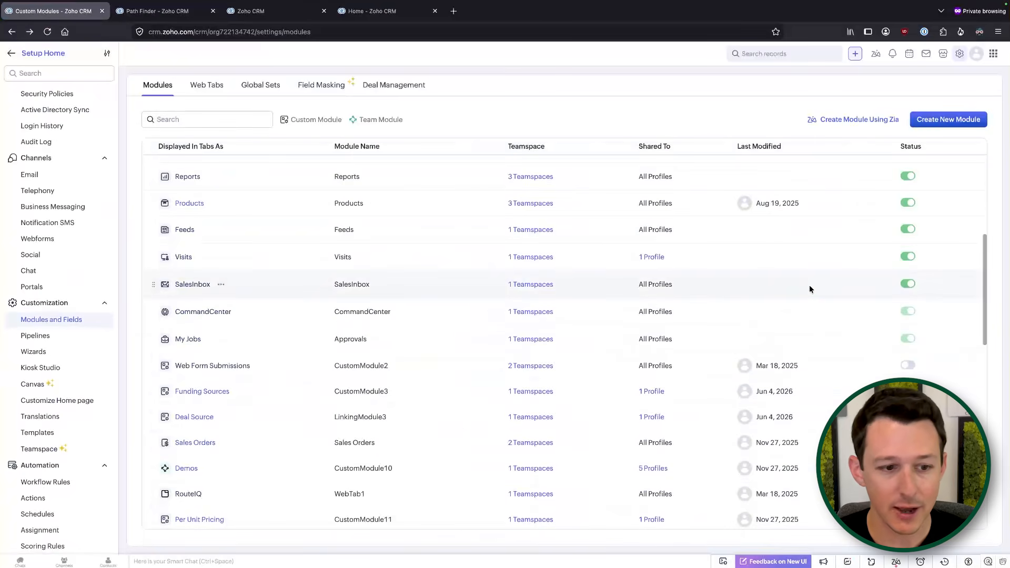
scroll(809, 285, down, 2)
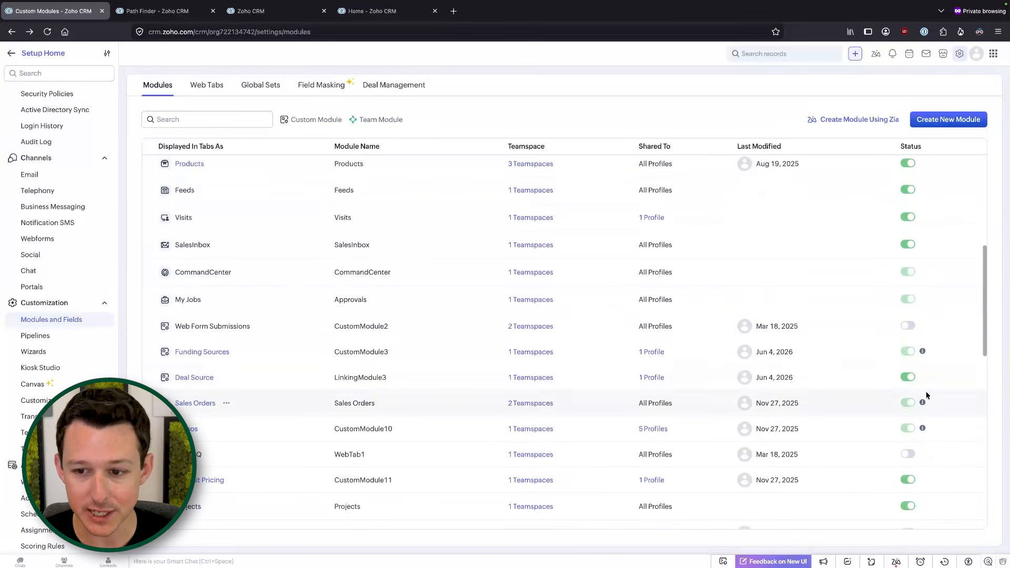
scroll(932, 389, down, 4)
scroll(932, 390, up, 3)
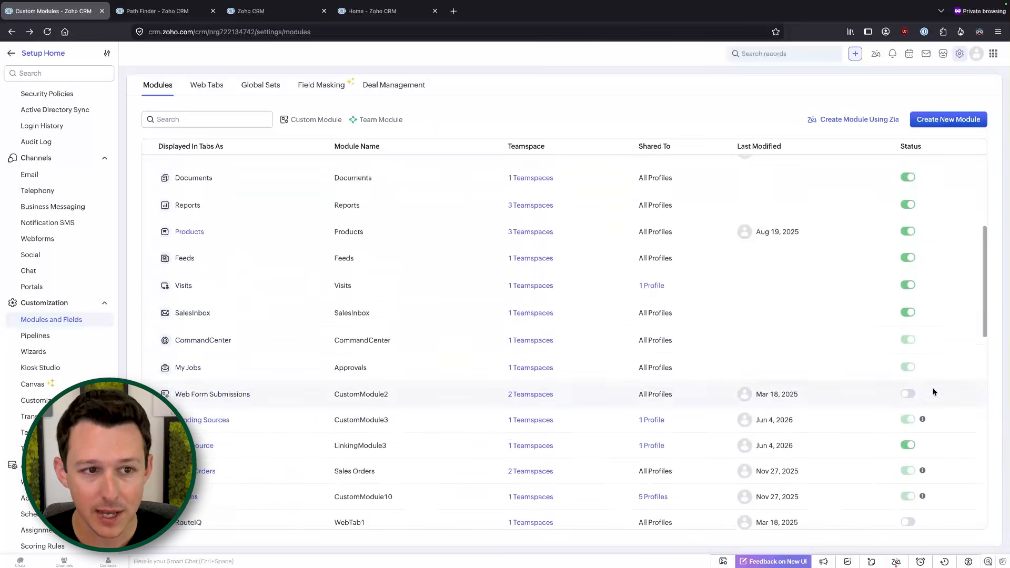
scroll(933, 389, down, 9)
click(916, 409)
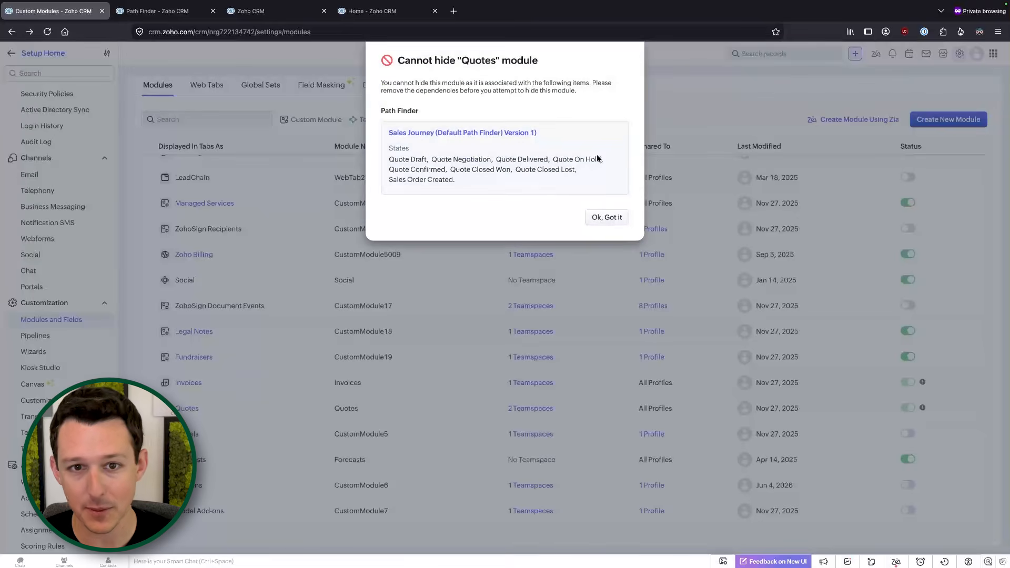
click(608, 218)
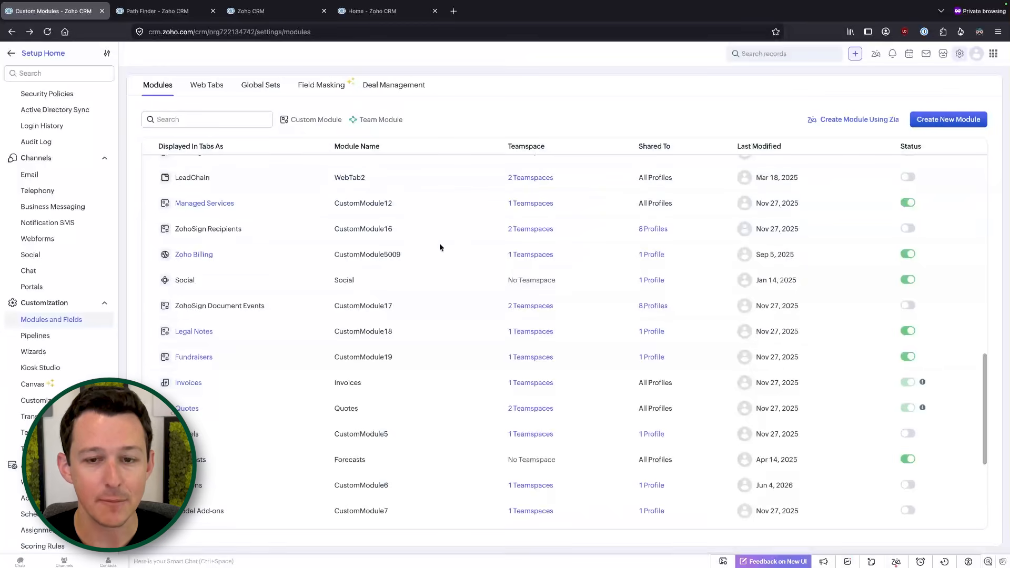
click(161, 11)
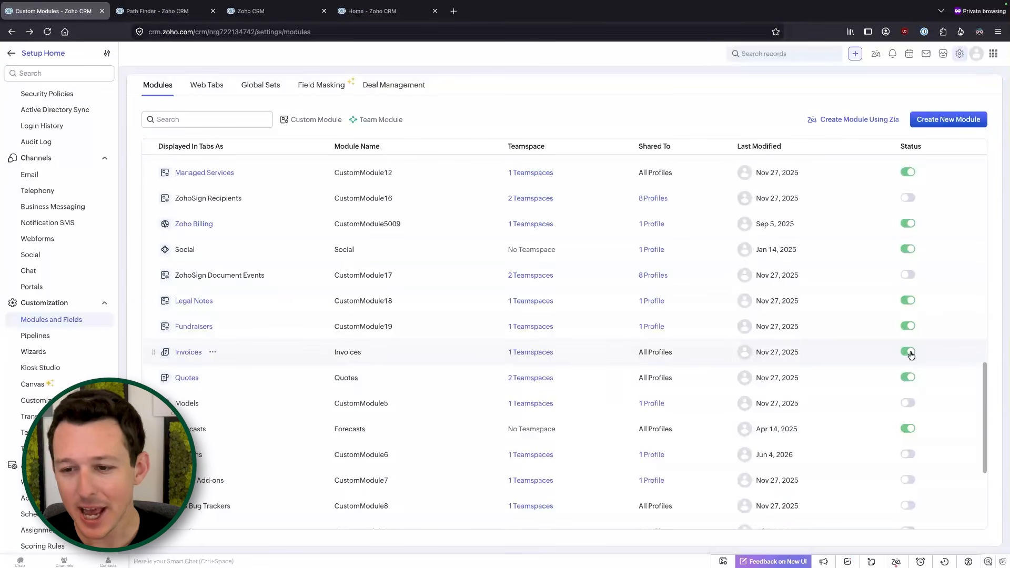
Step: Hide the Invoices and Quotes modules in the module settings
click(909, 353)
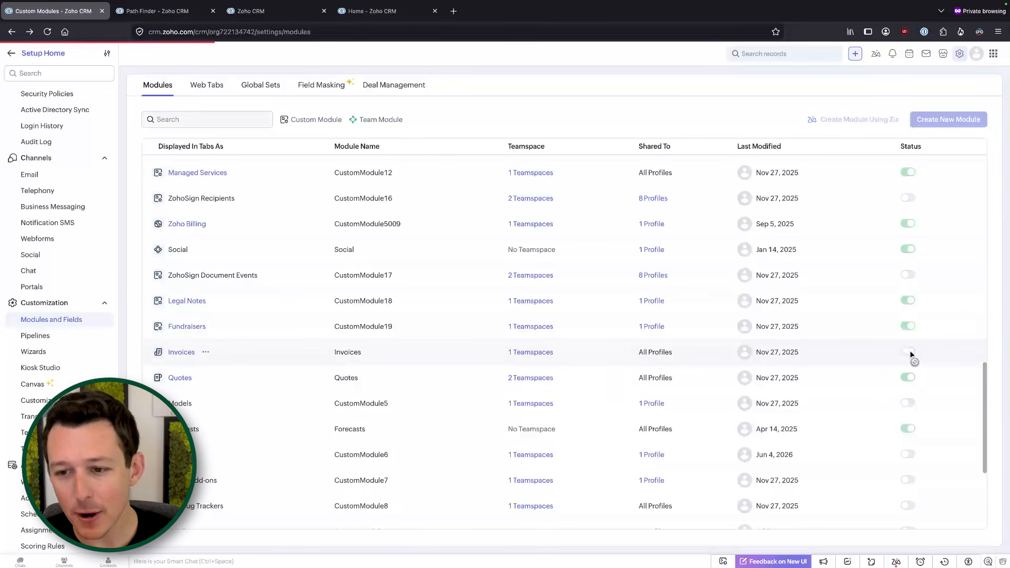
click(908, 377)
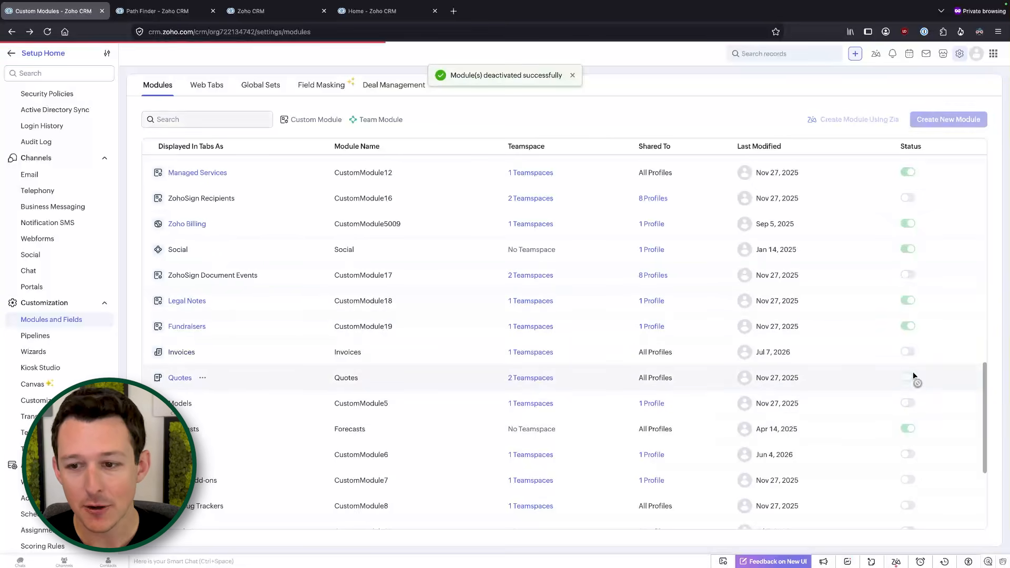
scroll(926, 370, down, 3)
scroll(927, 374, down, 1)
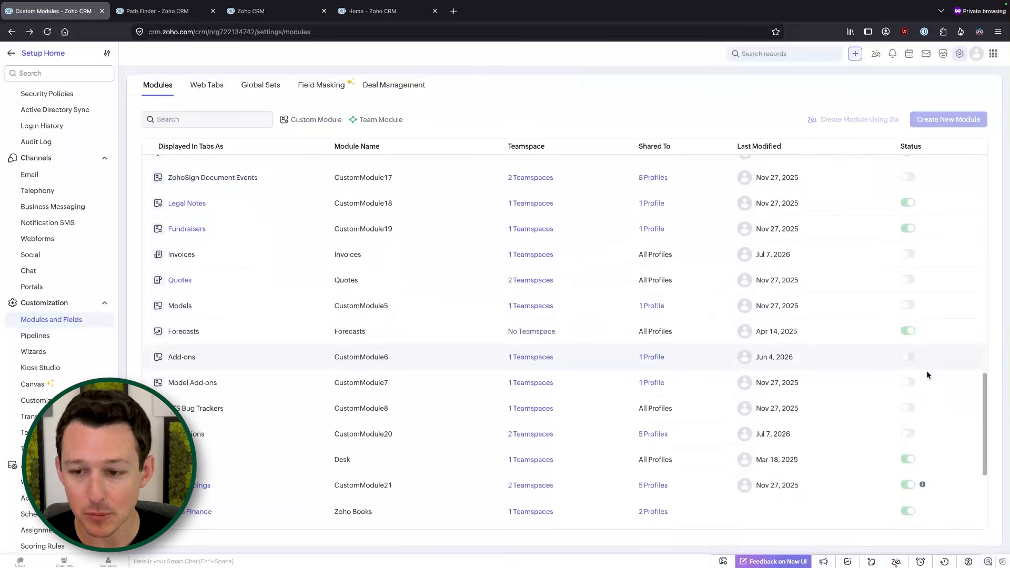
scroll(927, 373, up, 1)
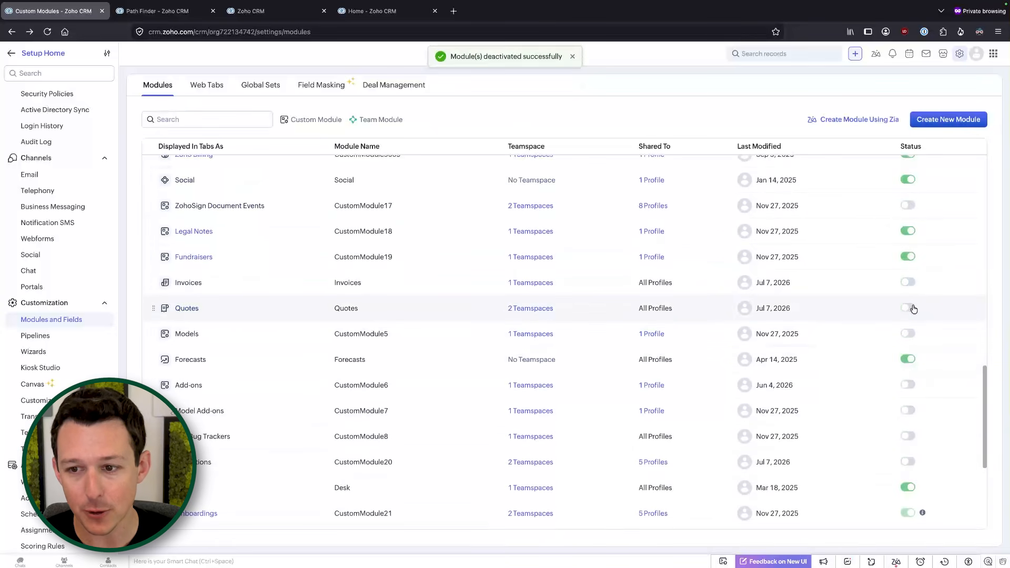
Step: Reactivate the Quotes and Invoices modules in the module settings
click(909, 309)
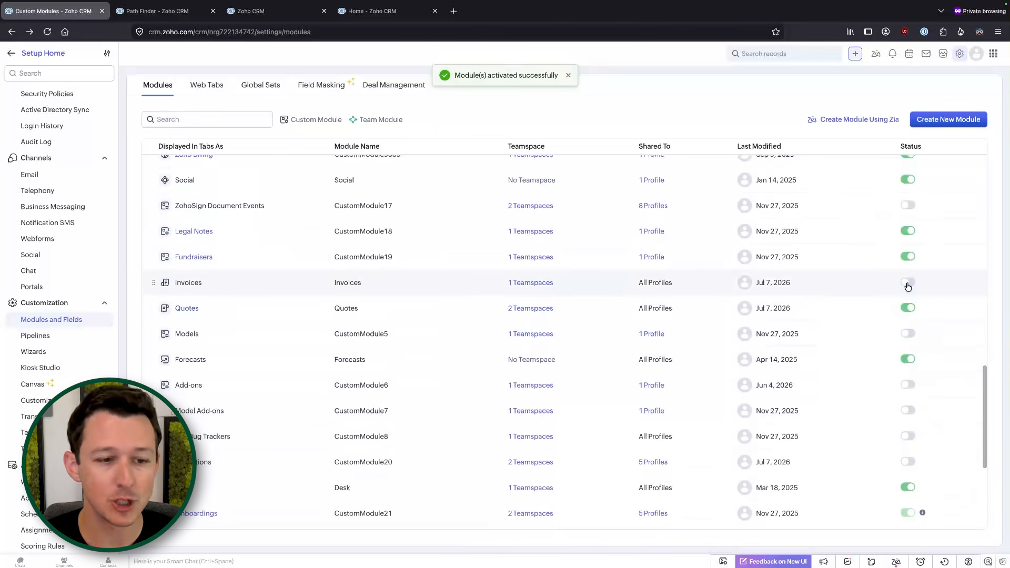
click(908, 283)
scroll(602, 330, up, 15)
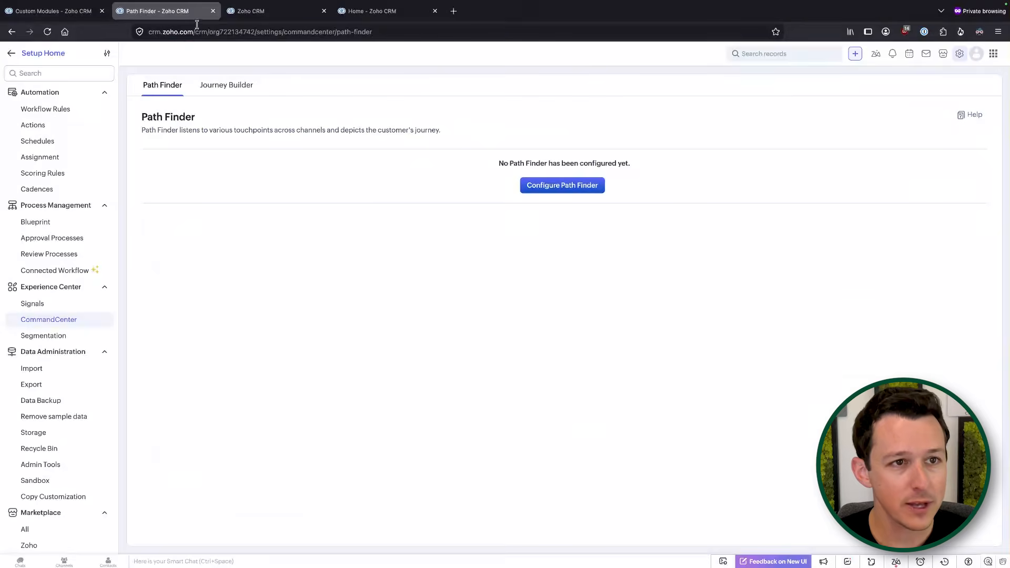
Step: Load crm.zoho.com in place of the Path Finder page, close the extra CRM tabs and review the CRM Teamspace module list
click(197, 32)
text(crm.zoho.com)
key(Return)
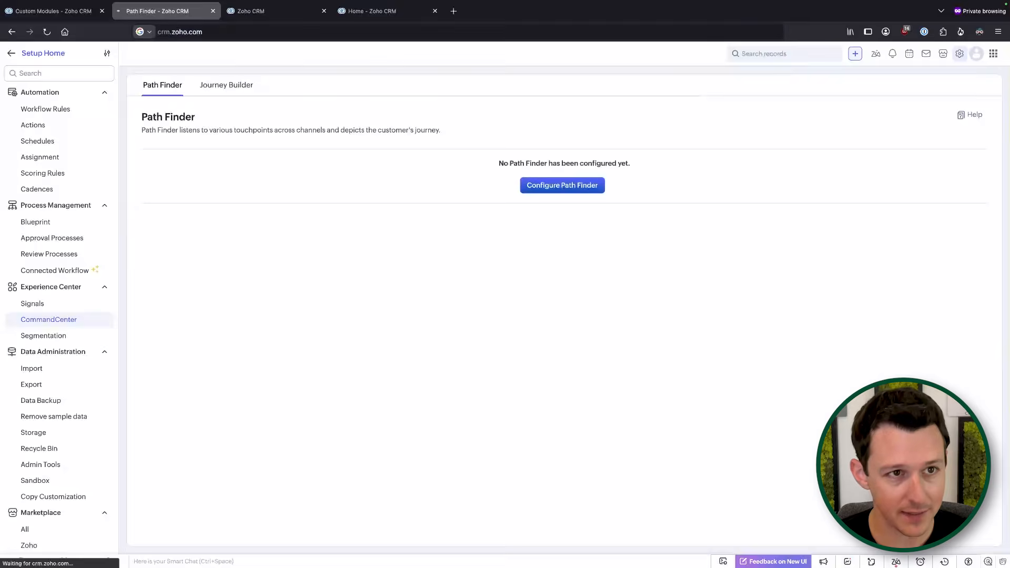
click(325, 11)
click(325, 11)
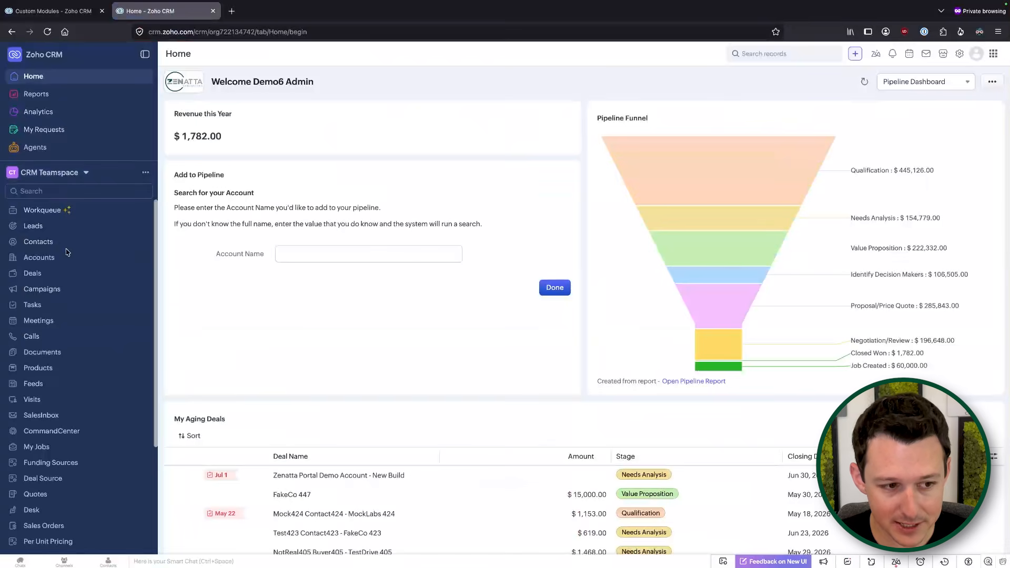
scroll(67, 253, down, 5)
scroll(67, 253, up, 5)
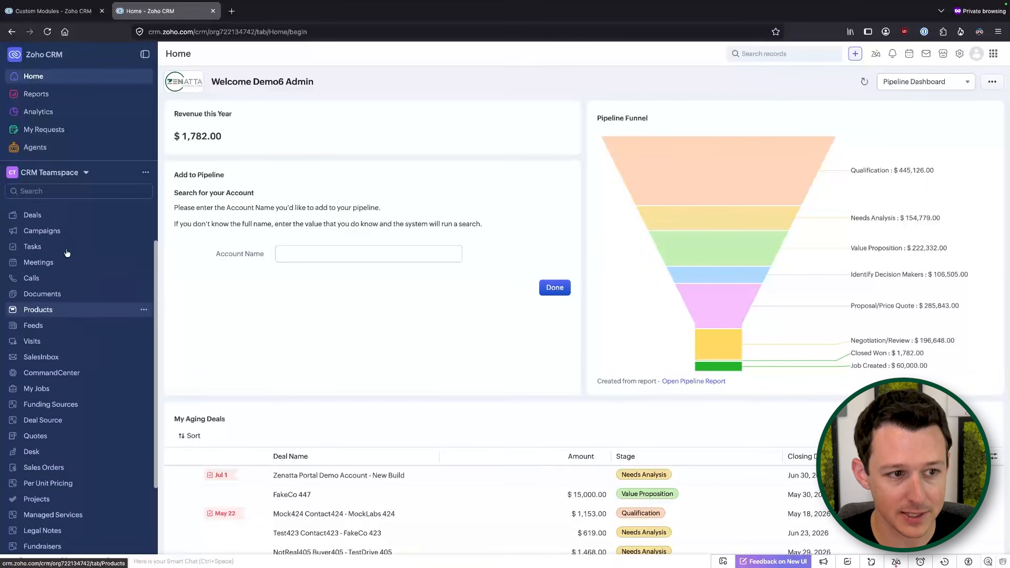
Step: From the Setup home in the module settings tab, start a new teamspace and name it Operations
click(78, 10)
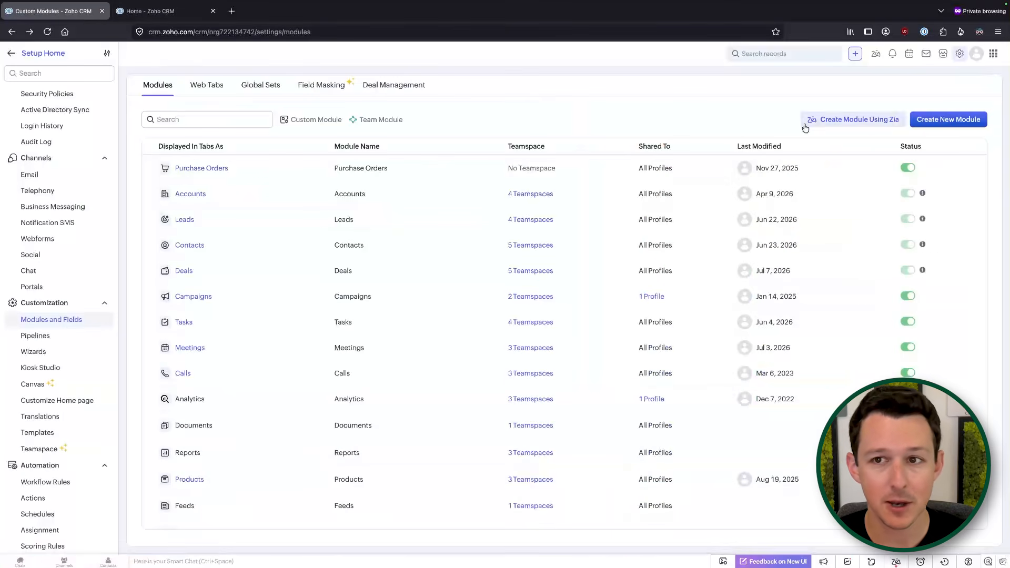
click(960, 54)
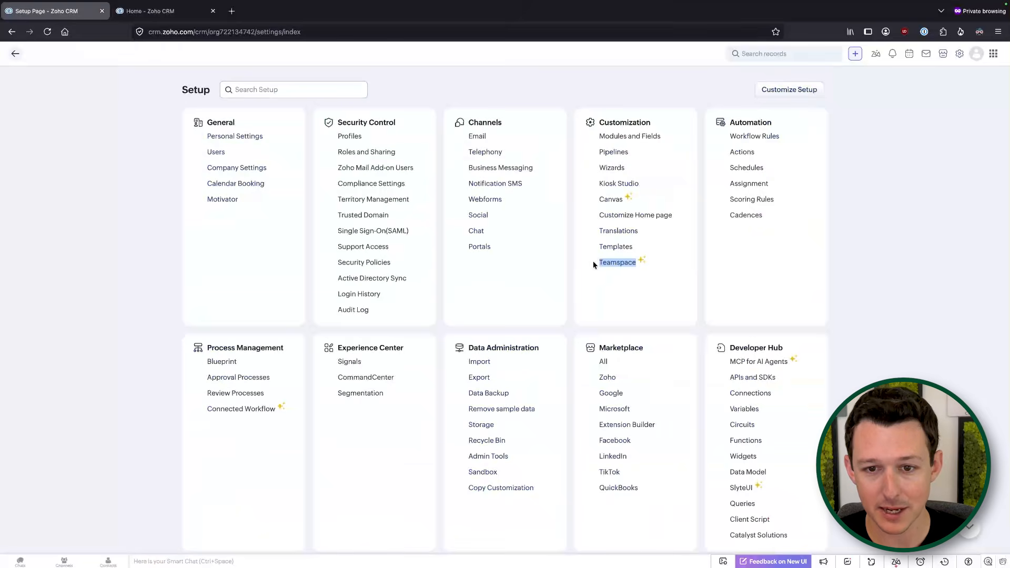
click(611, 262)
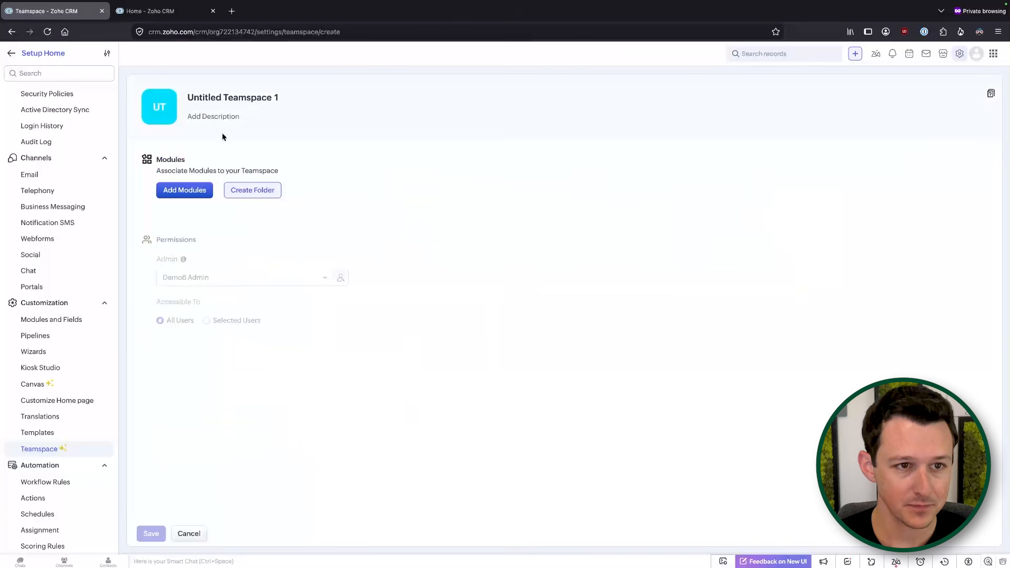
triple_click(233, 101)
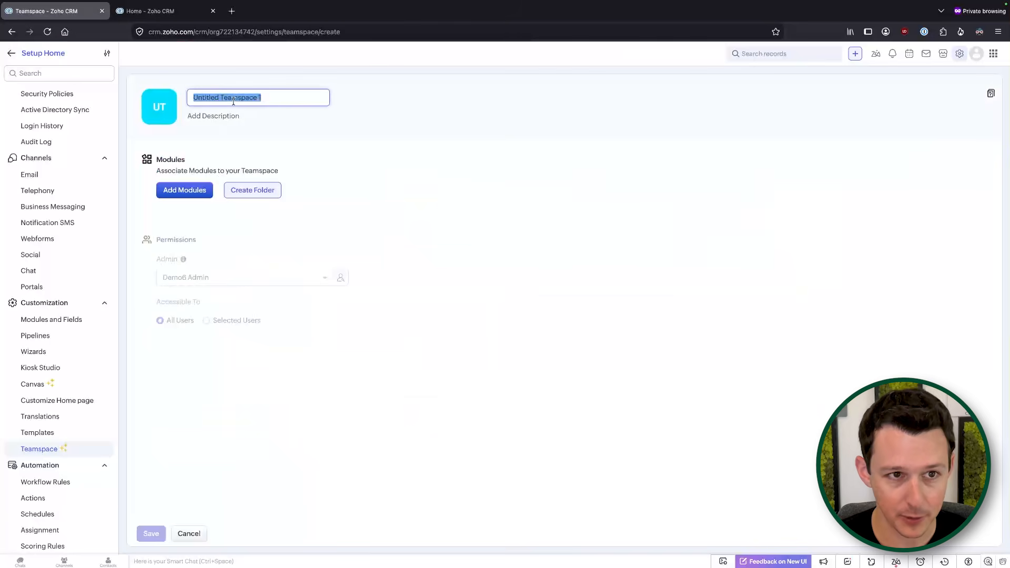
text(Operations)
key(Return)
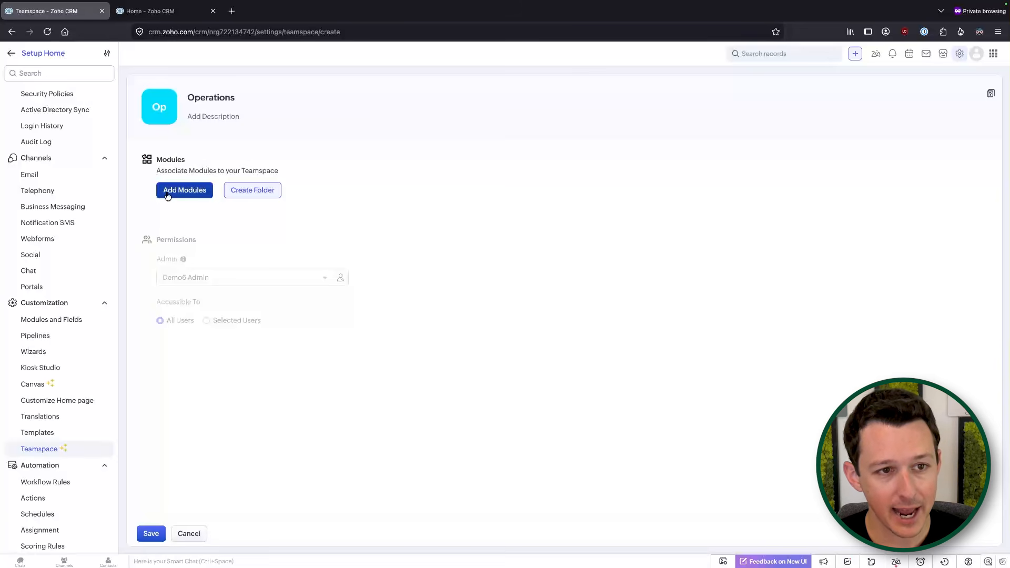
Step: Select Cases, Solutions, Purchase Orders, Accounts, Contacts, Deals, Tasks, Meetings and Calls as modules for the Operations teamspace
click(167, 192)
scroll(179, 314, down, 1)
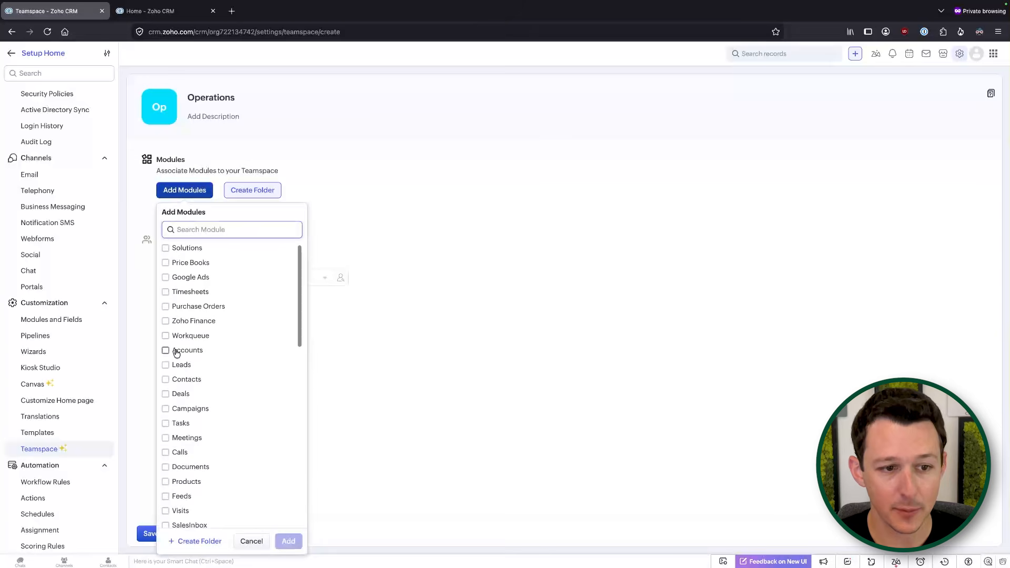
scroll(189, 271, up, 1)
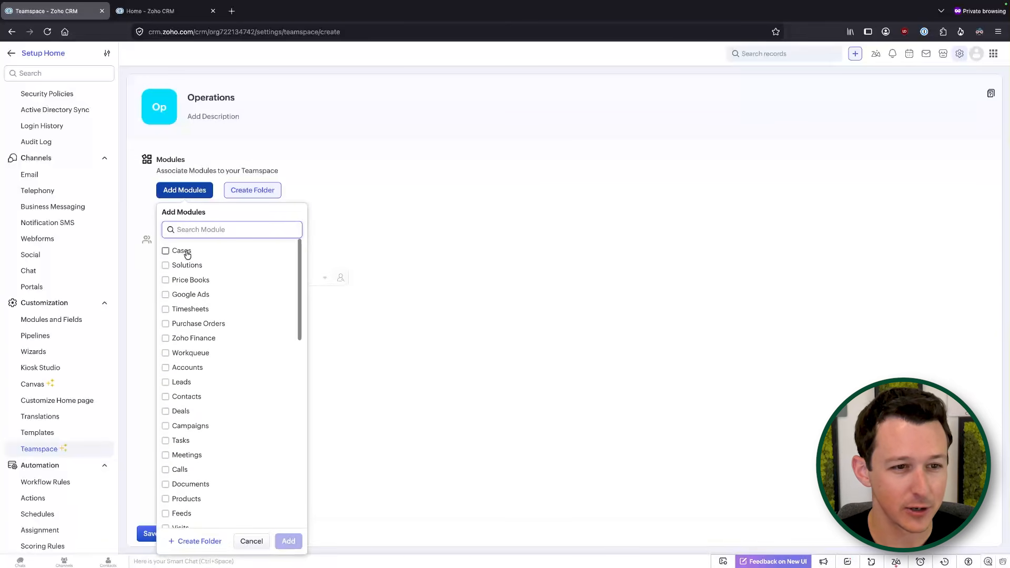
click(187, 253)
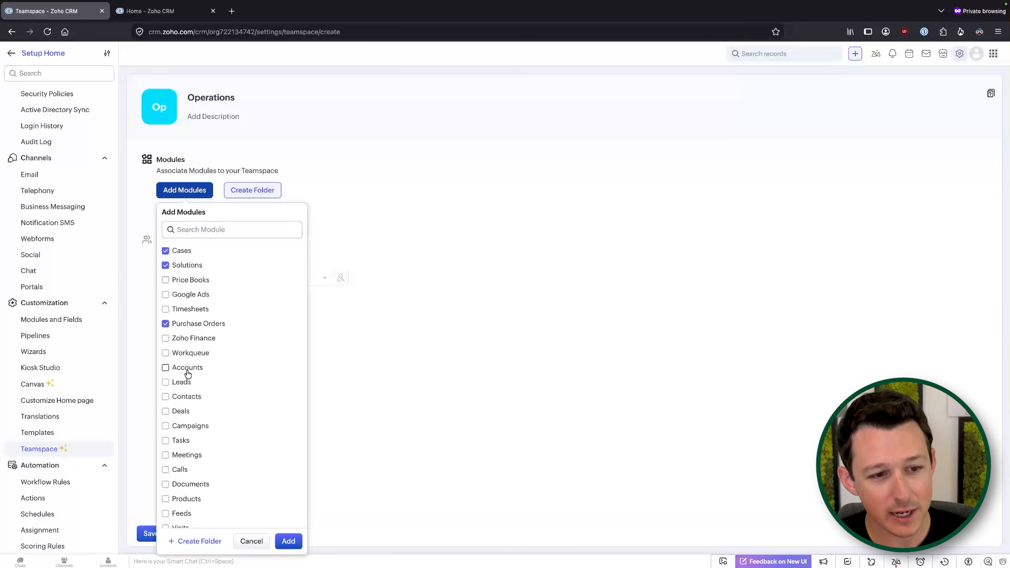
scroll(231, 410, down, 5)
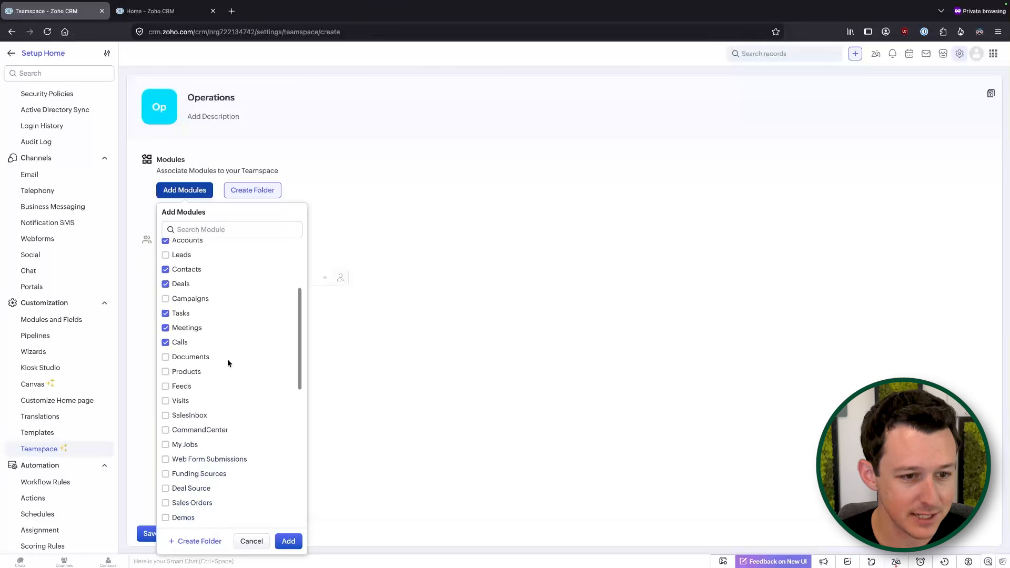
Step: Include Sales Orders, Invoices and Quotes in the selection and add the chosen modules to the Operations teamspace
scroll(227, 360, down, 5)
click(190, 366)
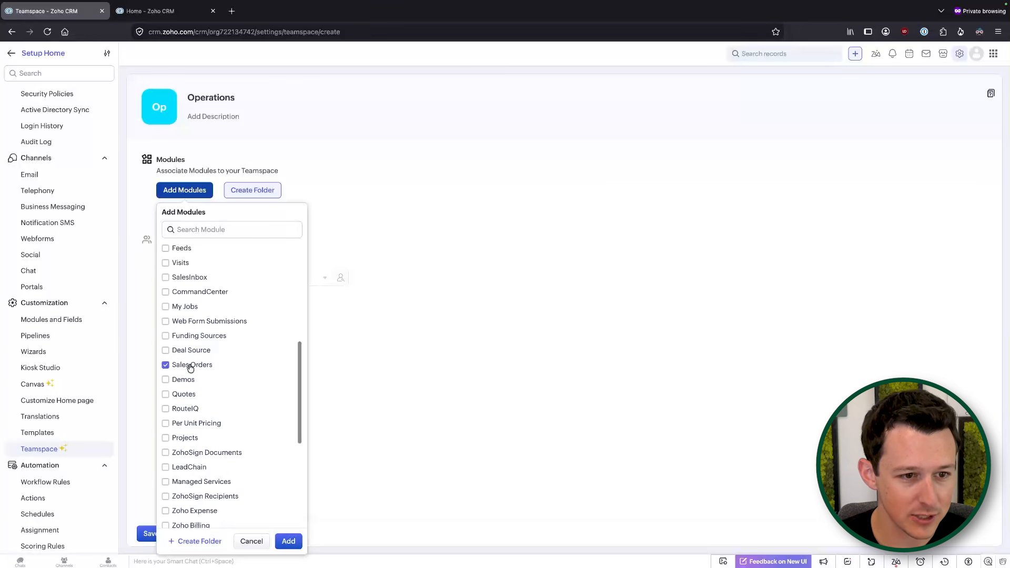
scroll(189, 367, down, 5)
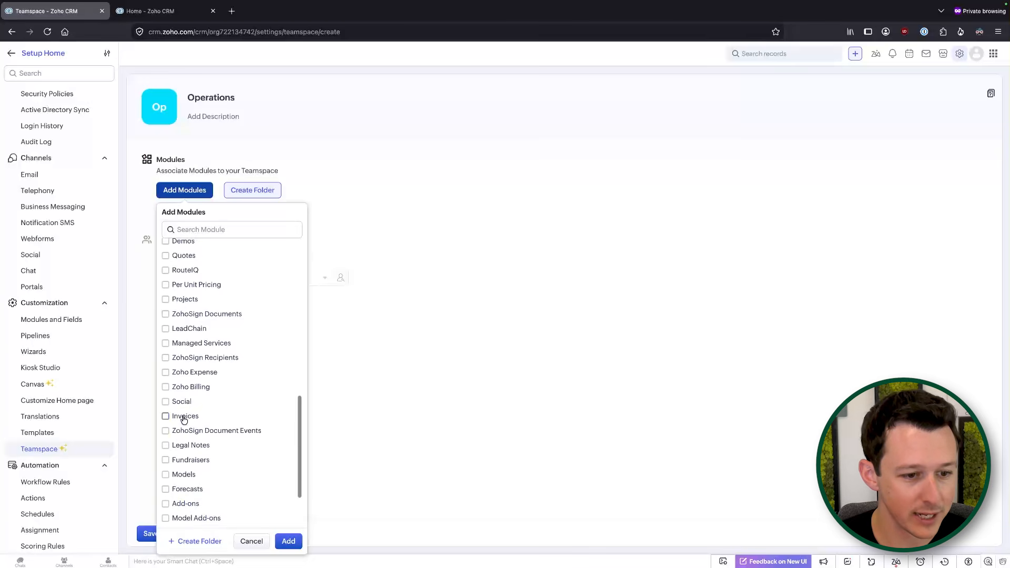
click(166, 416)
scroll(183, 419, down, 3)
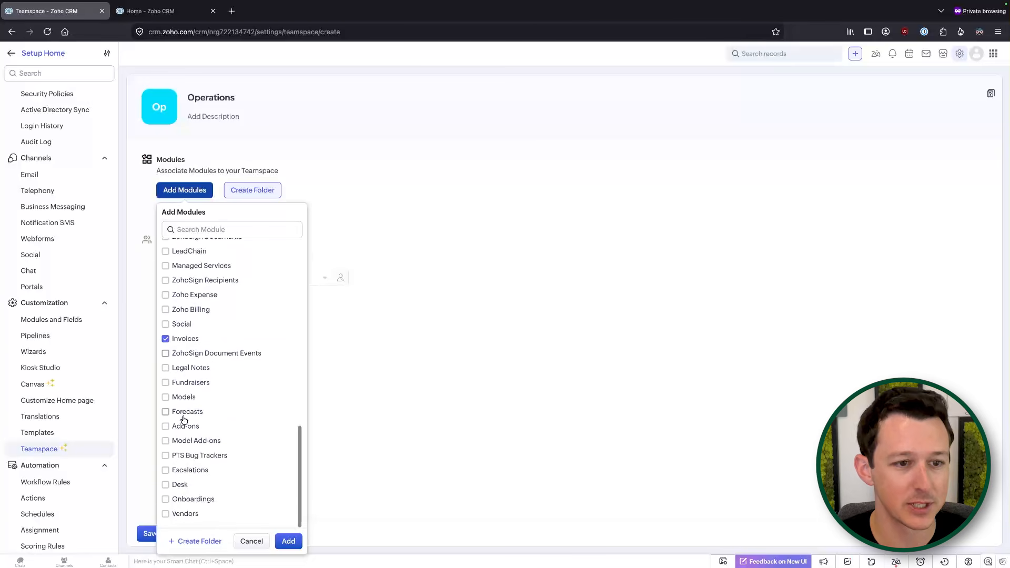
scroll(184, 419, up, 3)
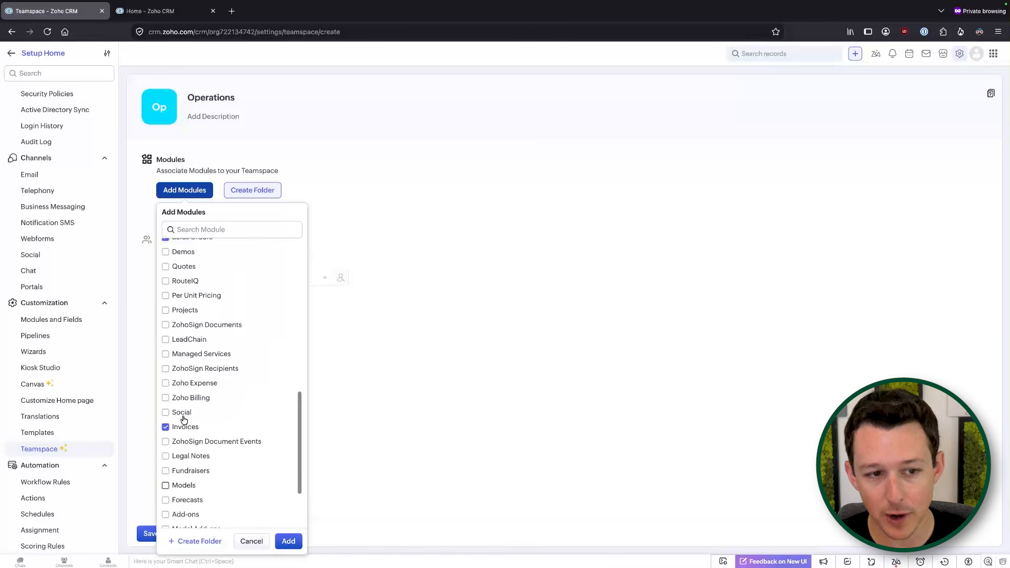
scroll(184, 419, up, 3)
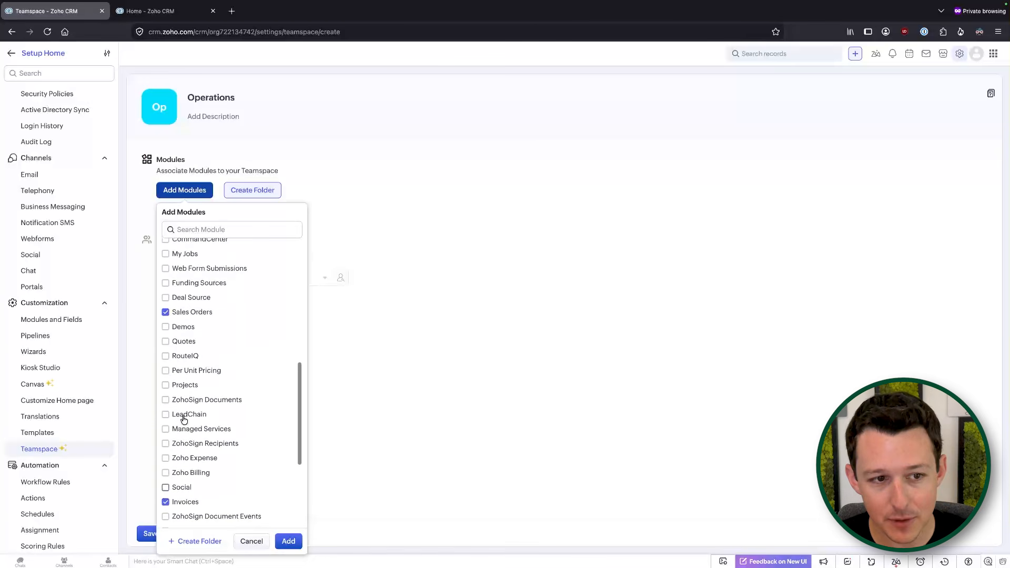
click(288, 540)
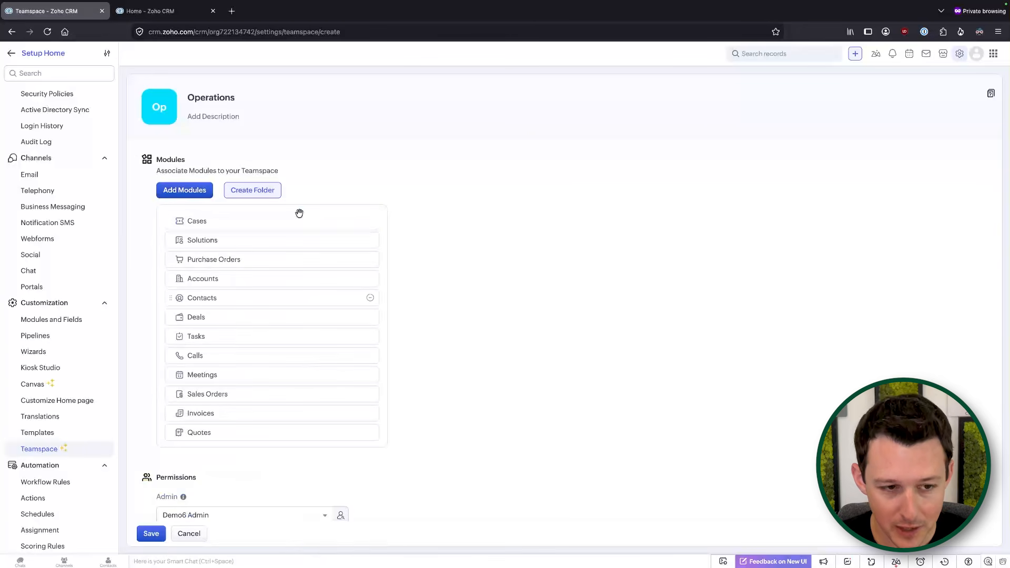
Step: Create a folder in the Operations teamspace, place it above all modules and name it Customers
click(255, 195)
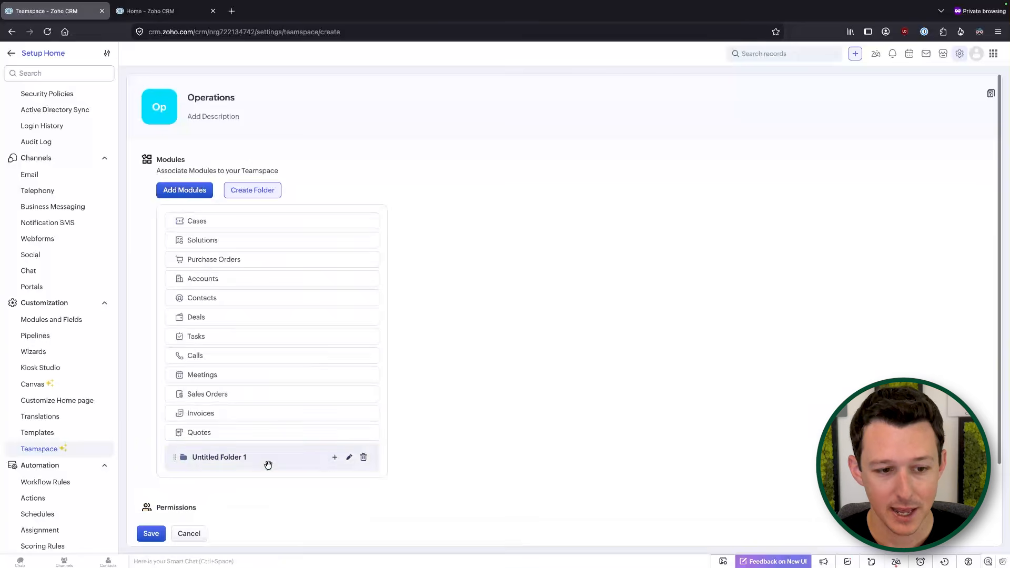
drag(266, 464, 270, 220)
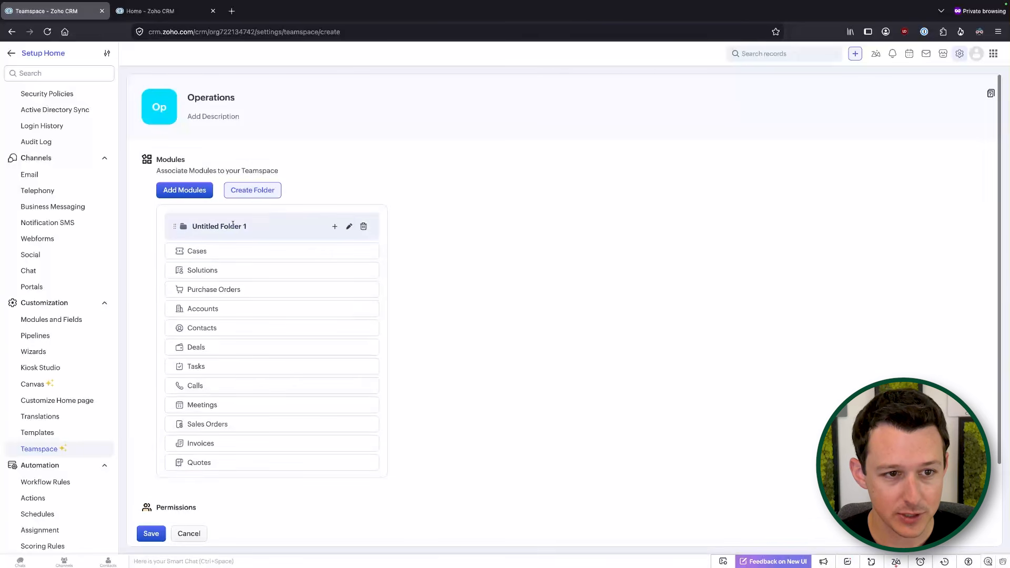
click(350, 228)
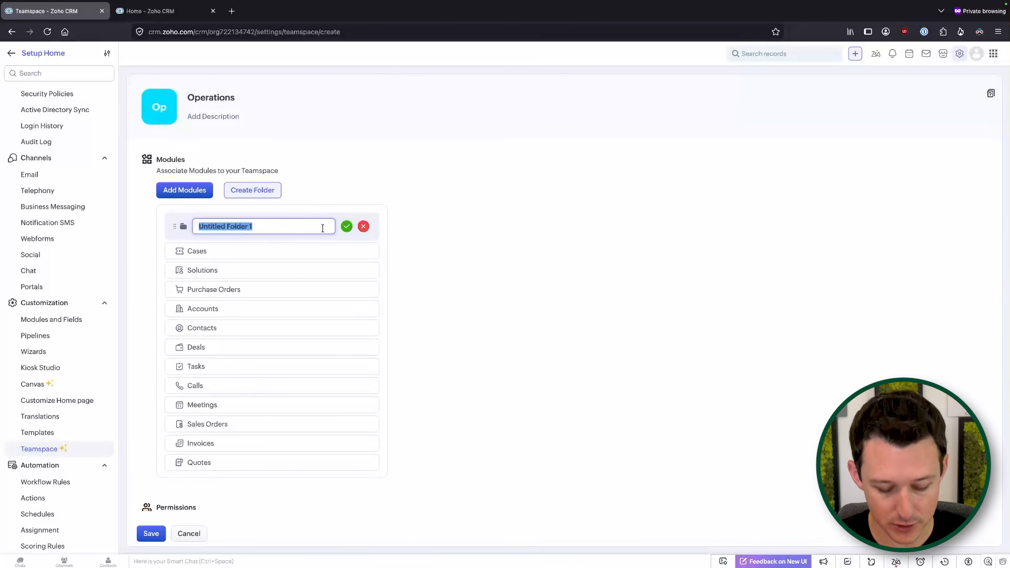
text(Customers)
click(516, 258)
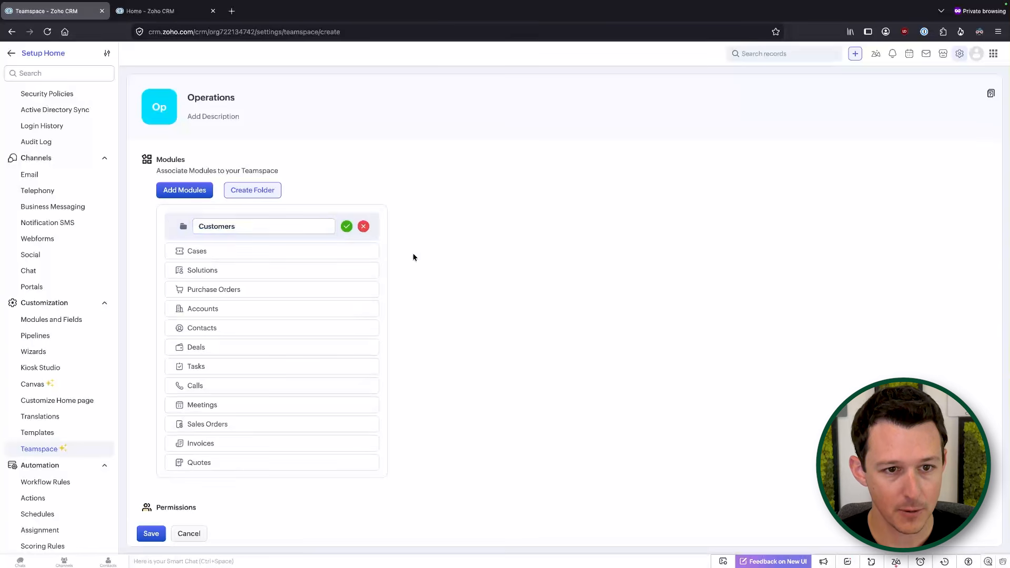
click(345, 227)
Step: Move the Accounts and Contacts modules into the Customers folder
drag(308, 304, 317, 257)
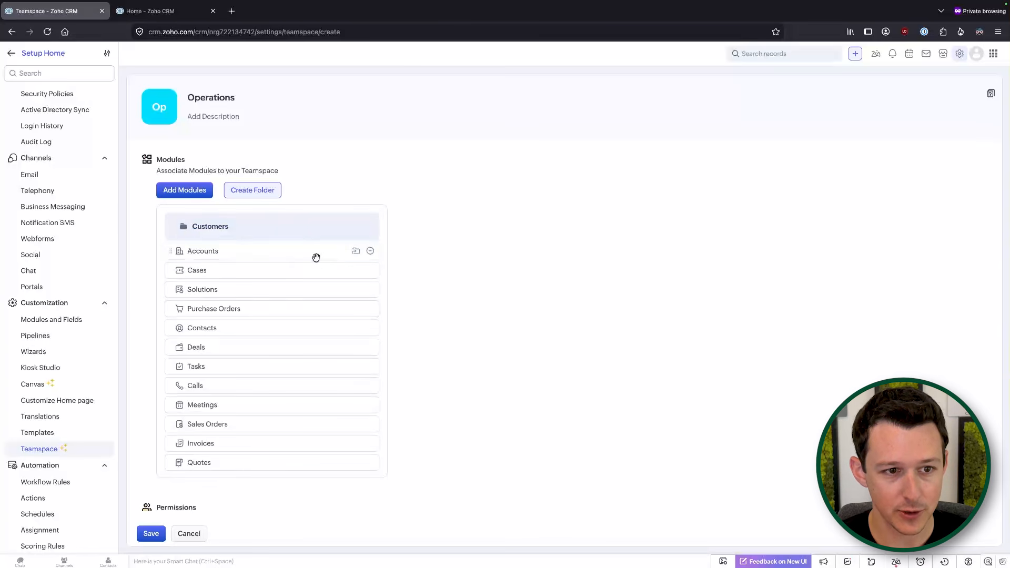
click(356, 252)
click(611, 119)
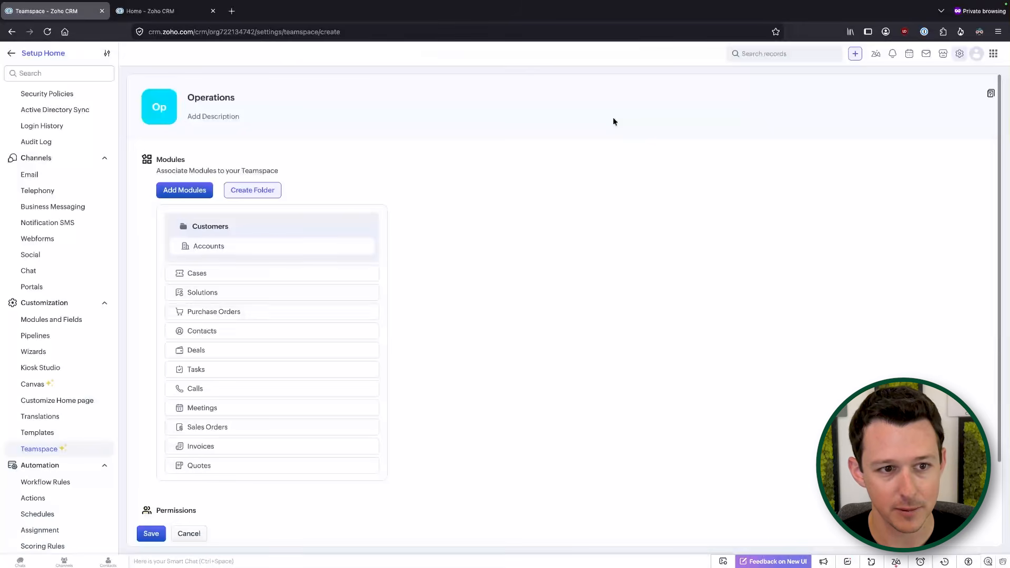
click(356, 331)
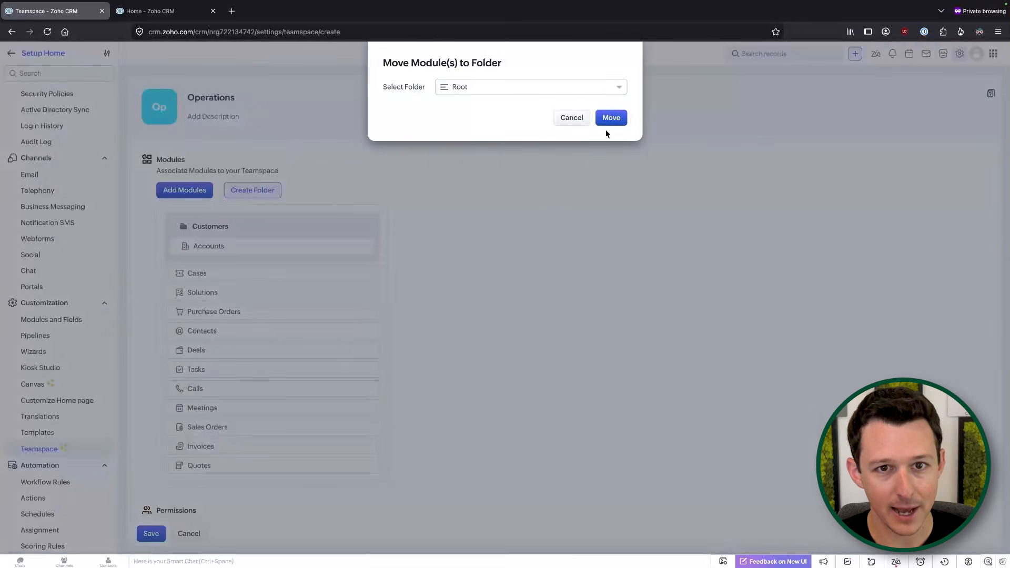
click(572, 88)
click(529, 124)
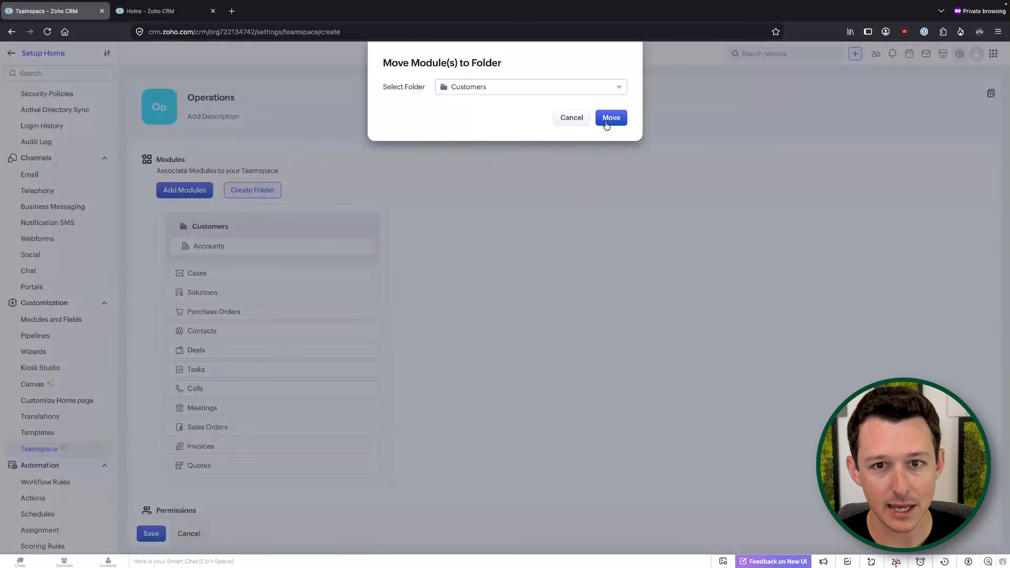
click(610, 118)
Step: Create a second folder named Transactions and place it directly below the Customers folder
click(356, 348)
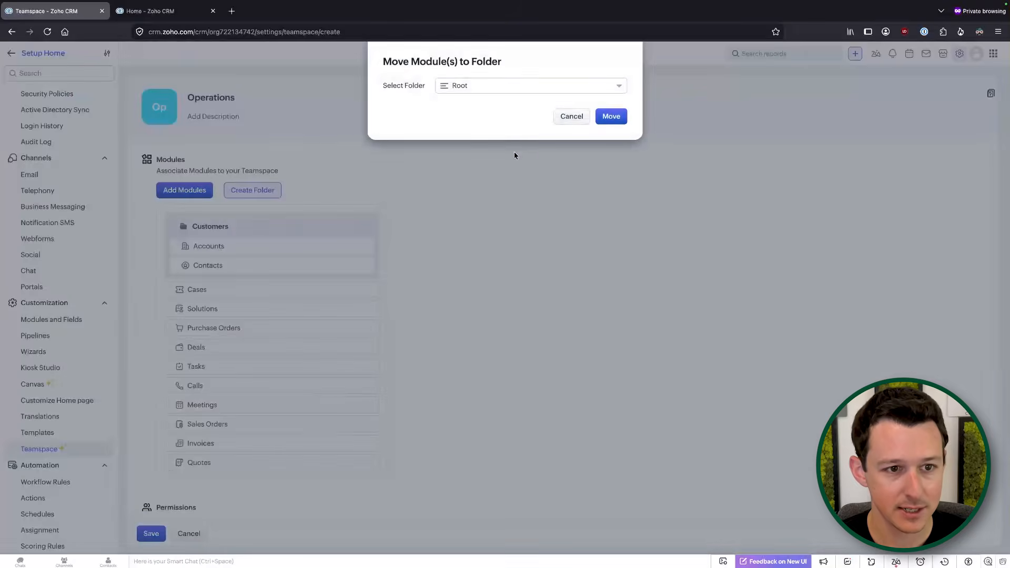
click(562, 120)
click(260, 194)
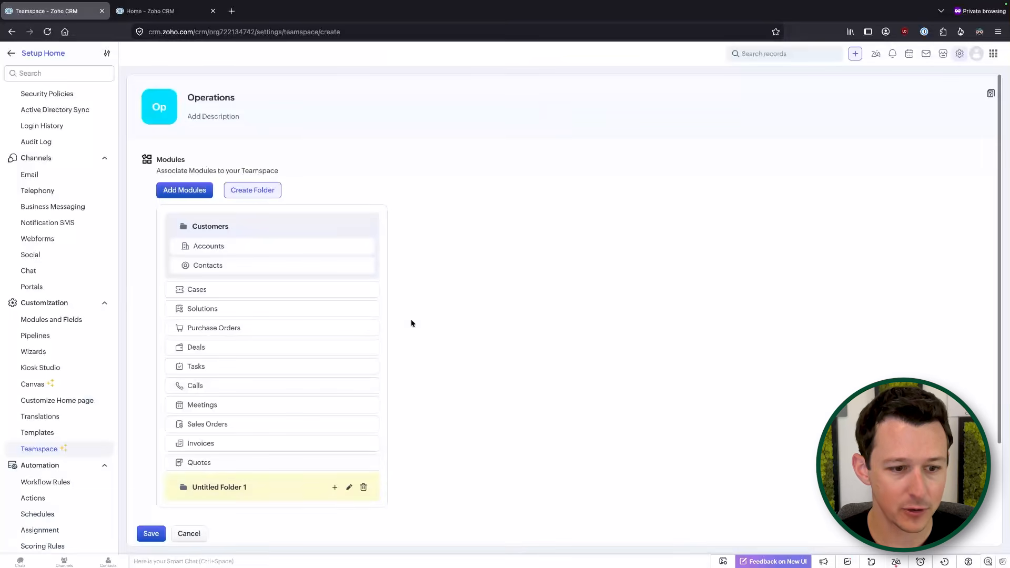
click(349, 487)
text(Transactions)
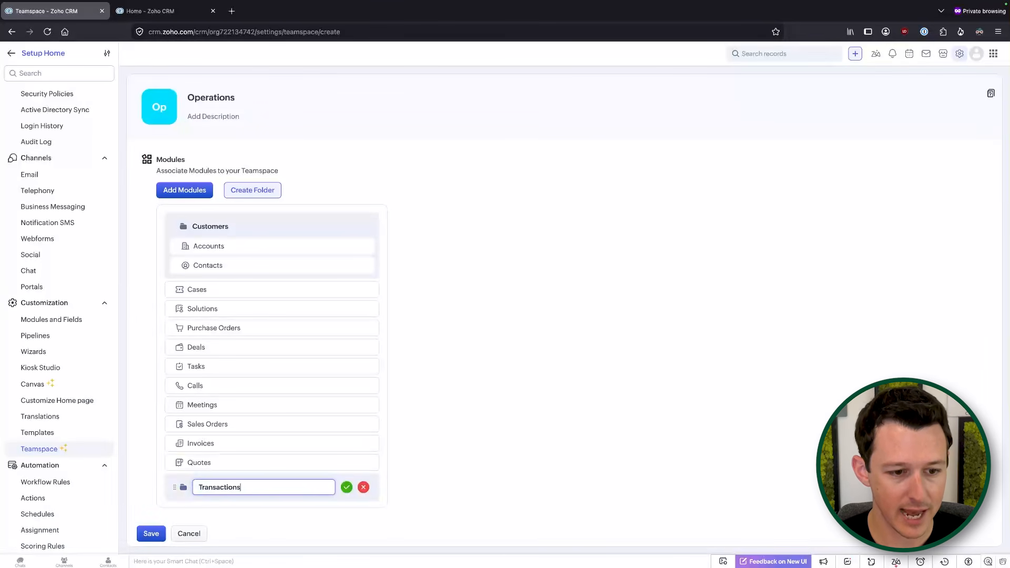
click(348, 488)
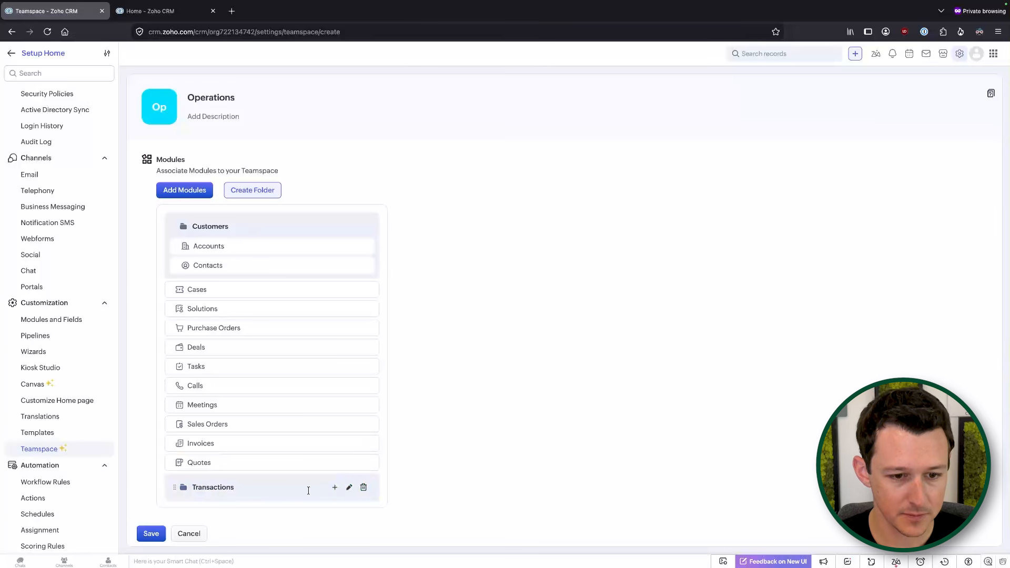
drag(174, 485, 181, 279)
Step: Move the Deals and Quotes modules into the Transactions folder
click(356, 377)
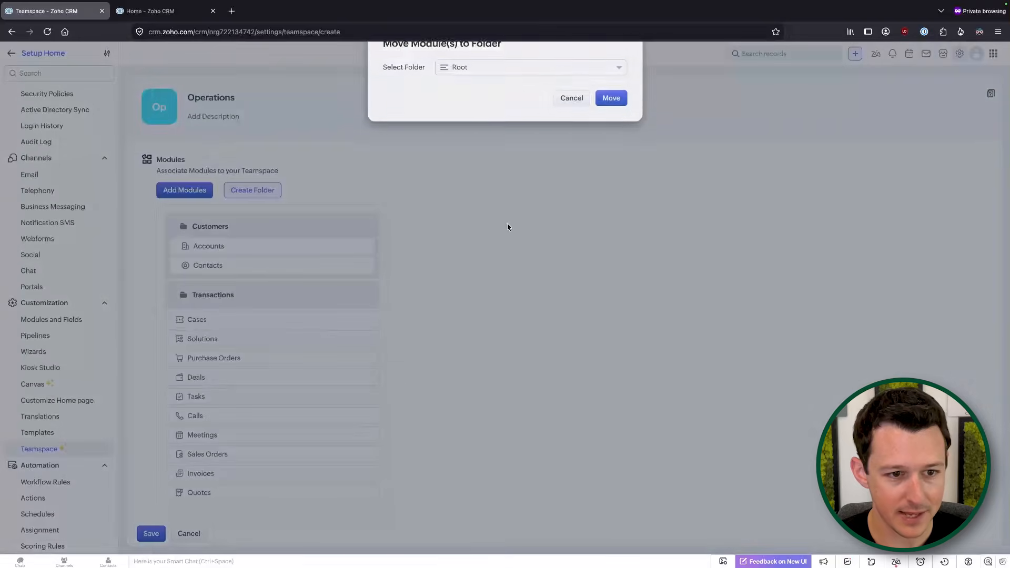
click(618, 88)
click(537, 137)
click(611, 121)
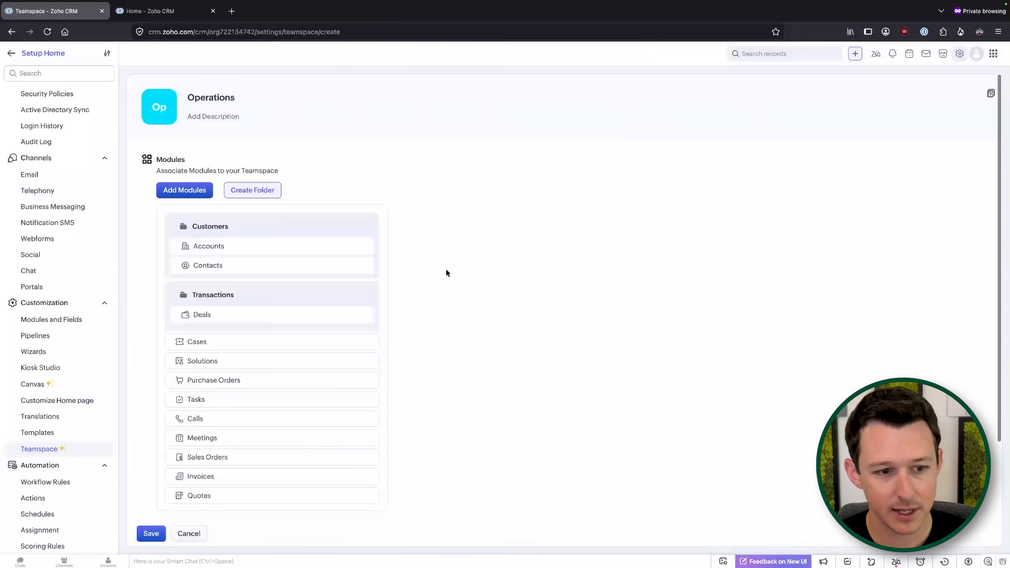
click(354, 494)
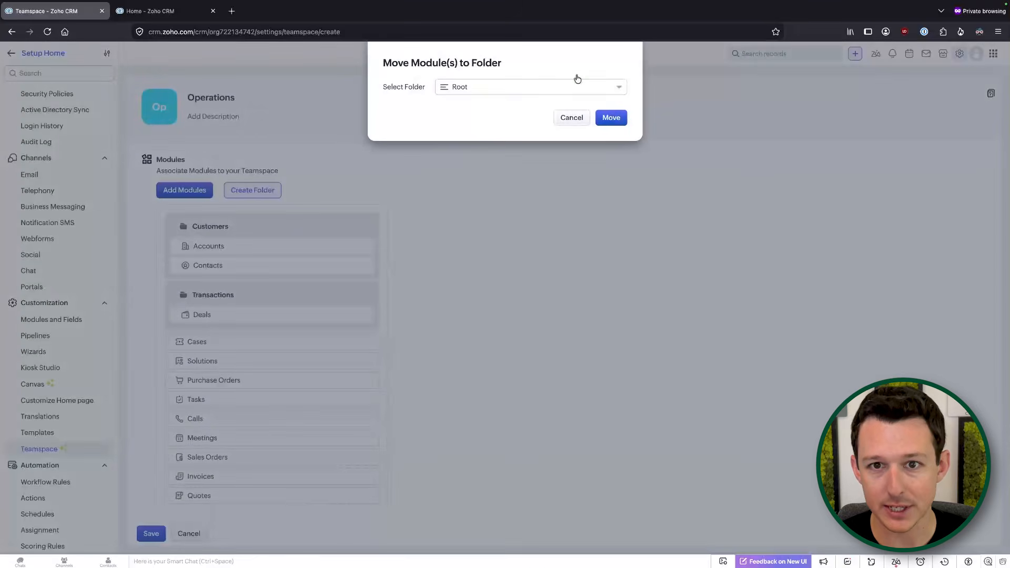
click(563, 87)
click(534, 139)
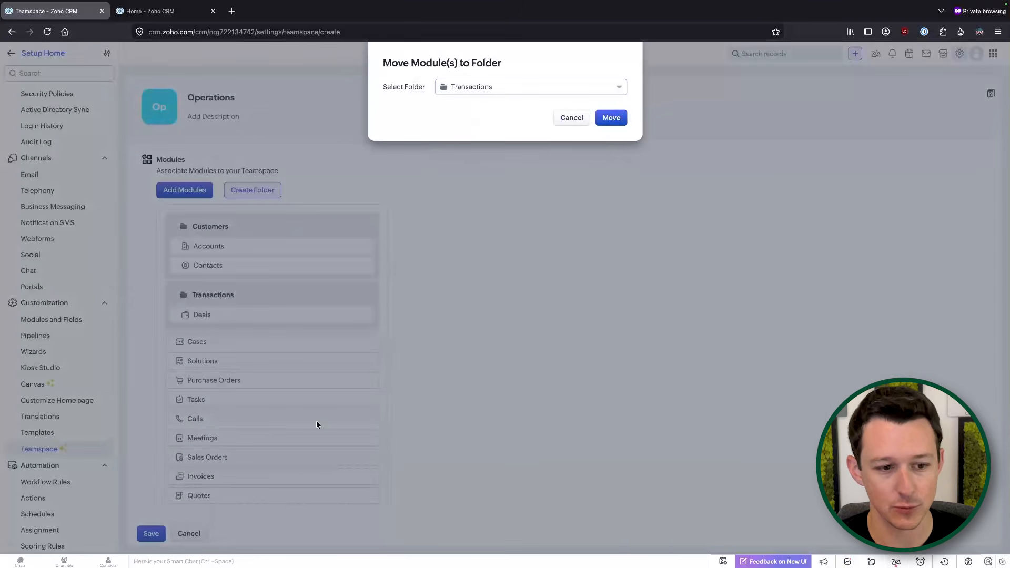
click(611, 117)
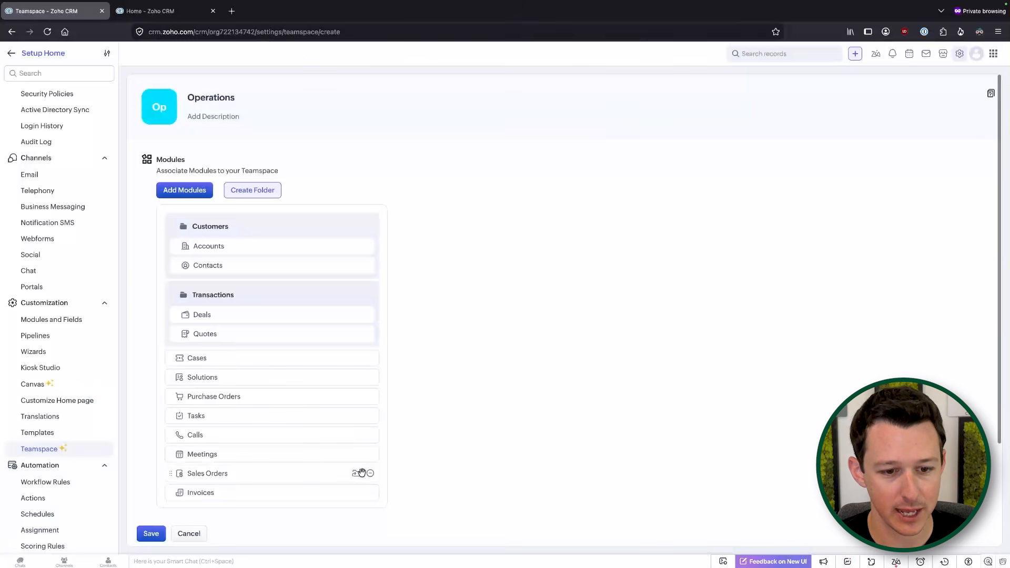
Step: Move the Sales Orders and Invoices modules into the Transactions folder
click(354, 473)
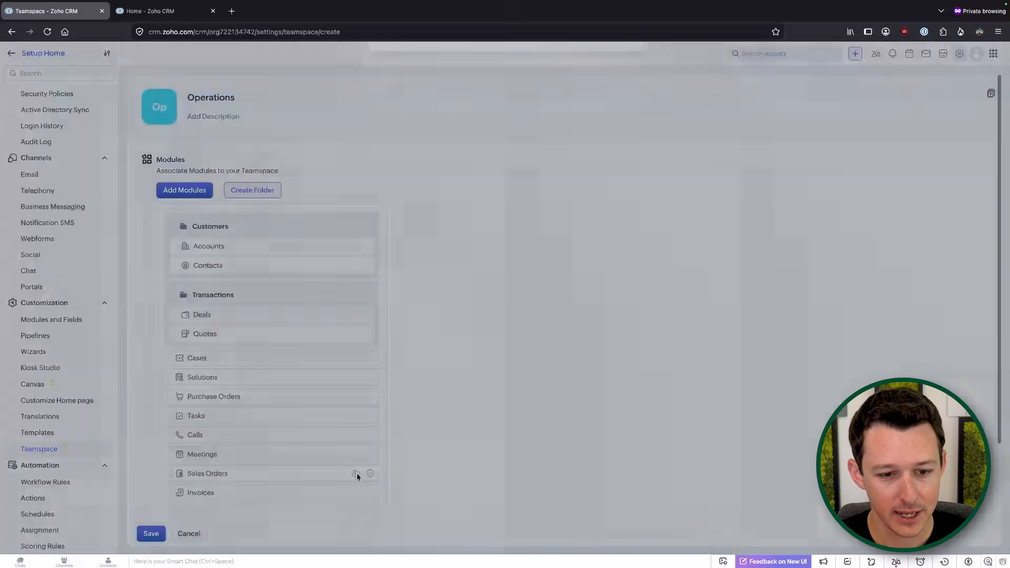
click(564, 89)
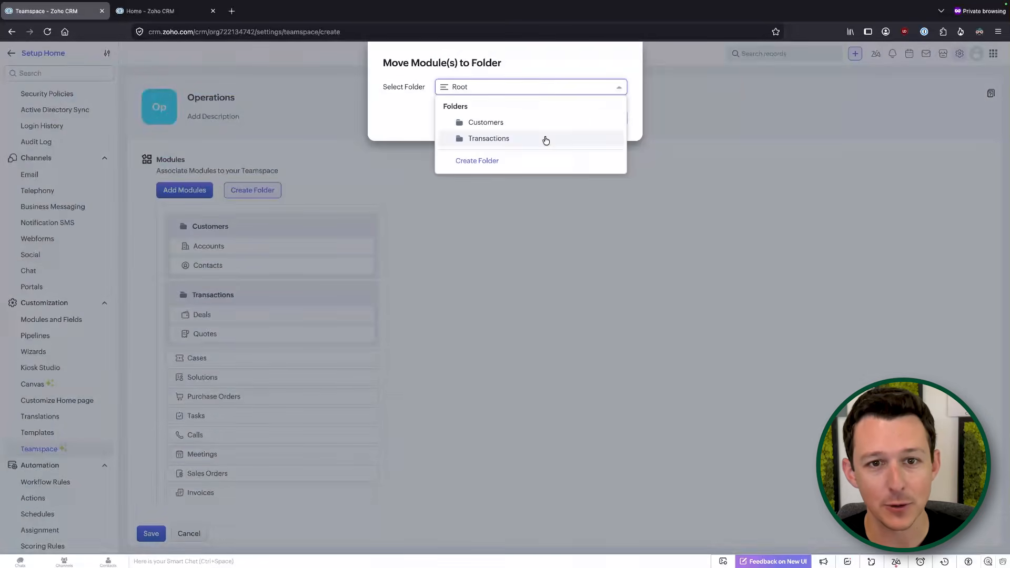
click(545, 139)
click(612, 117)
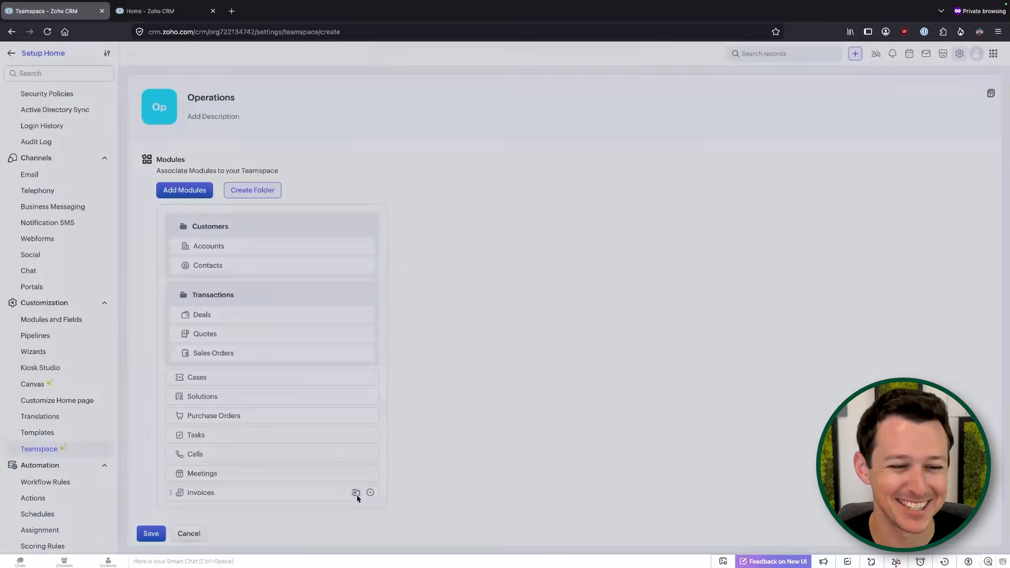
click(355, 493)
click(543, 90)
click(532, 123)
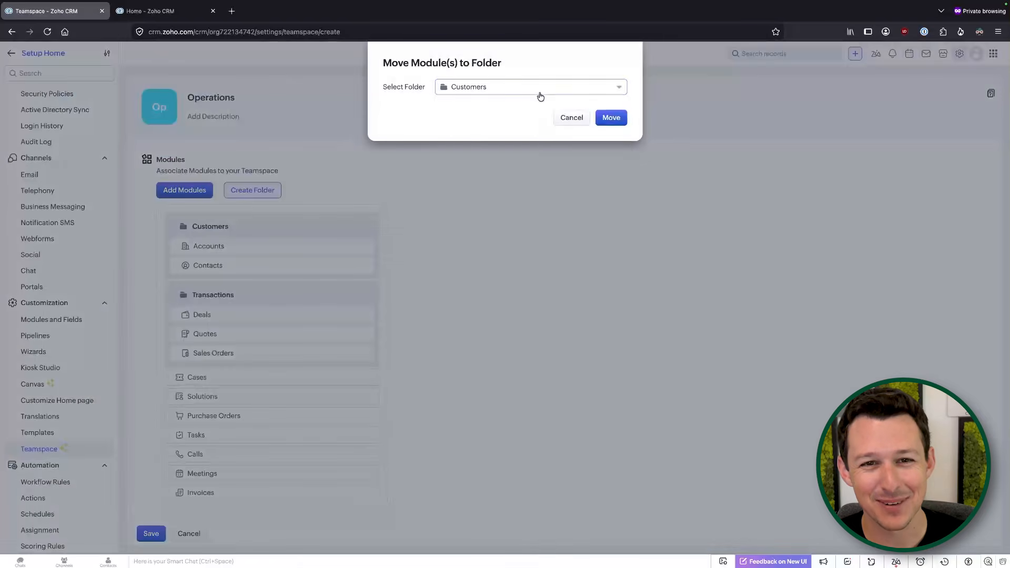
click(540, 89)
click(539, 140)
click(610, 117)
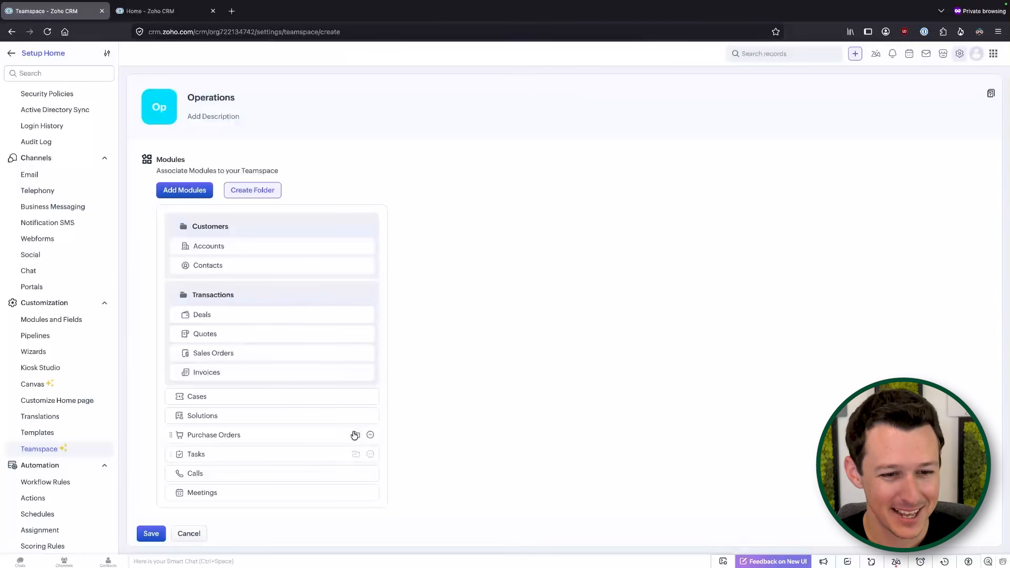
Step: Move the Purchase Orders module into the Transactions folder
click(355, 436)
click(536, 89)
click(523, 135)
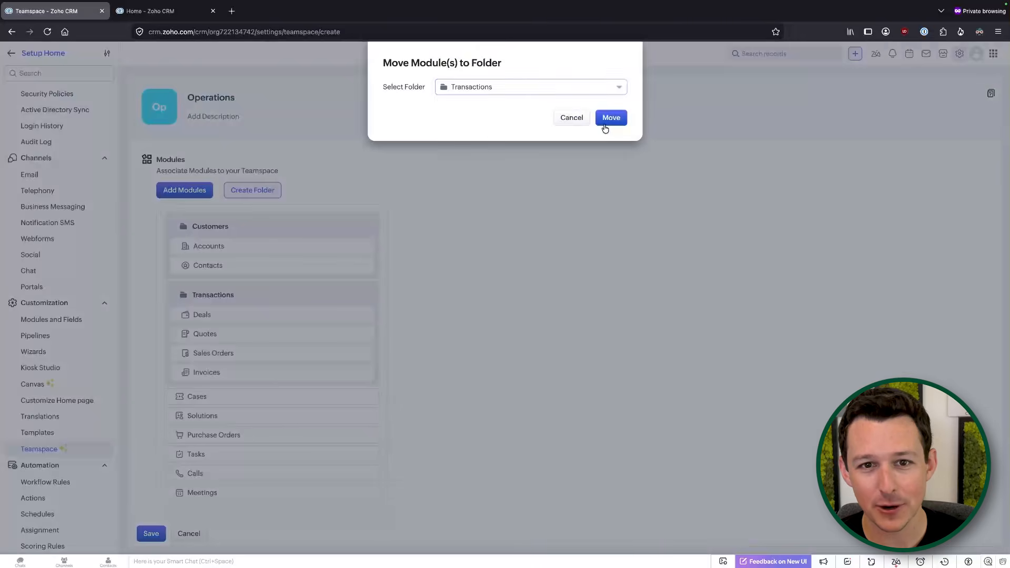
click(605, 127)
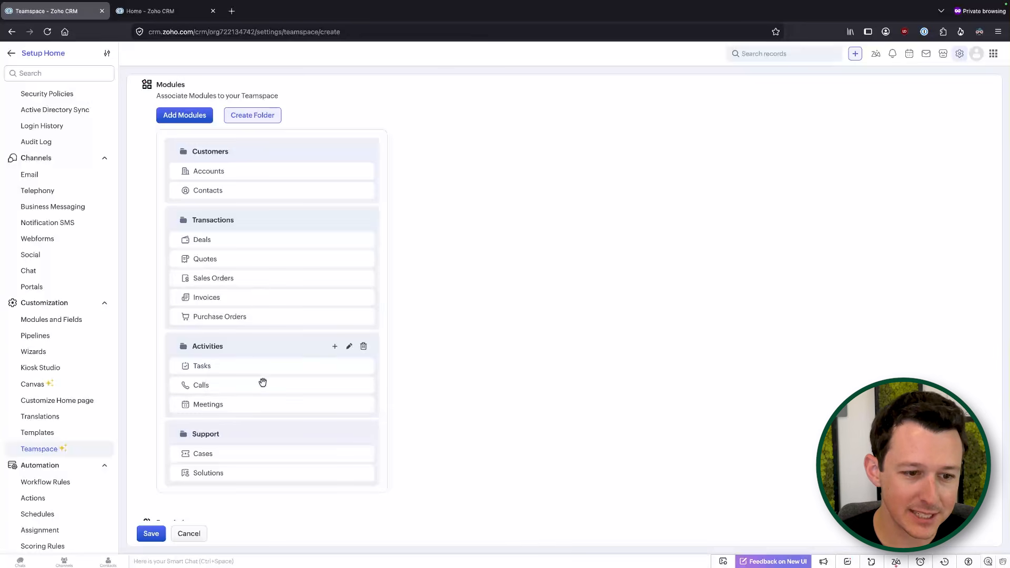
Step: Review the Selected Users choices for restricting teamspace access, cancel the selection and return access to All Users
scroll(265, 361, down, 1)
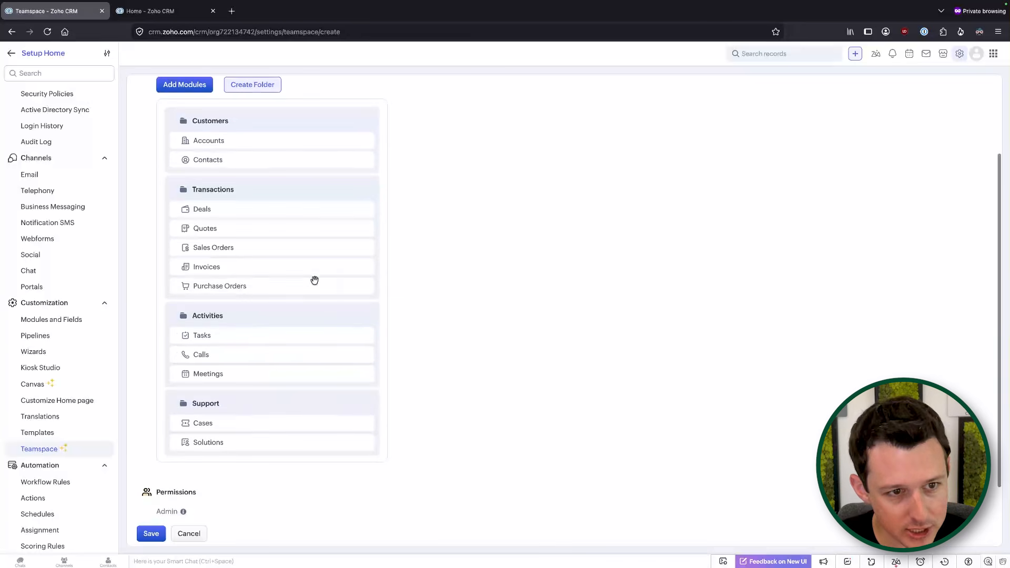
scroll(431, 323, down, 3)
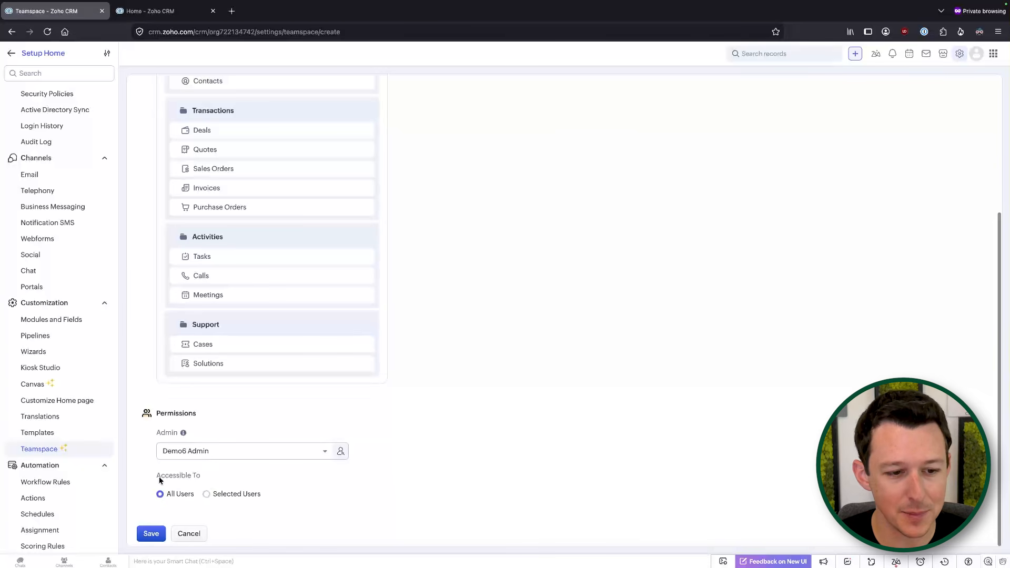
click(230, 494)
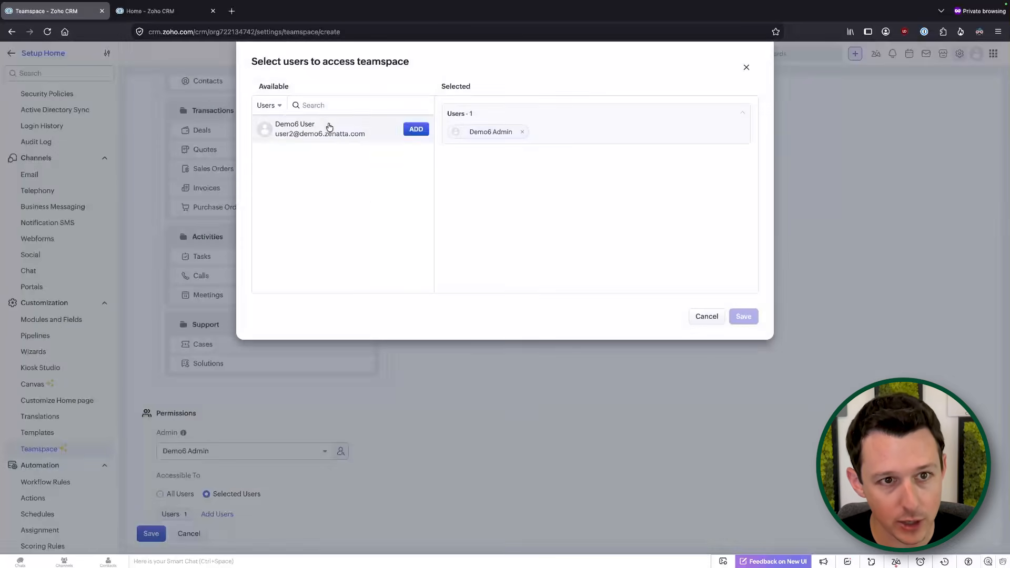
click(279, 107)
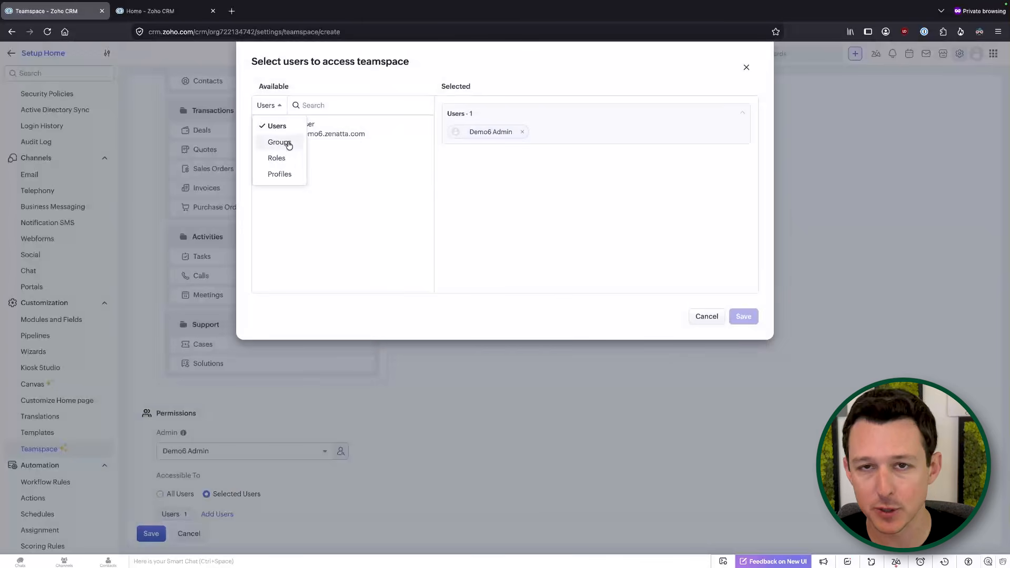
click(689, 319)
click(704, 317)
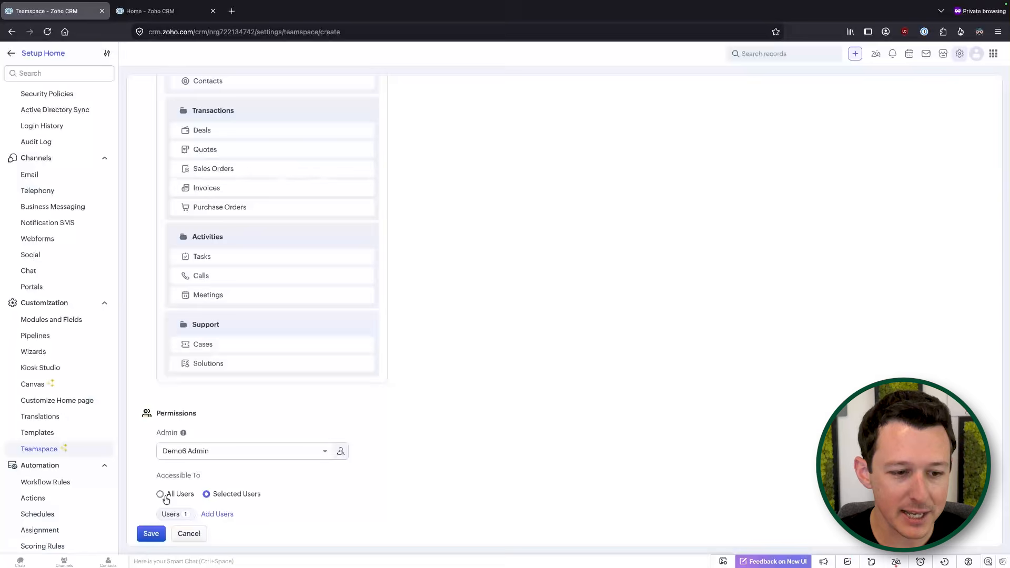
click(160, 494)
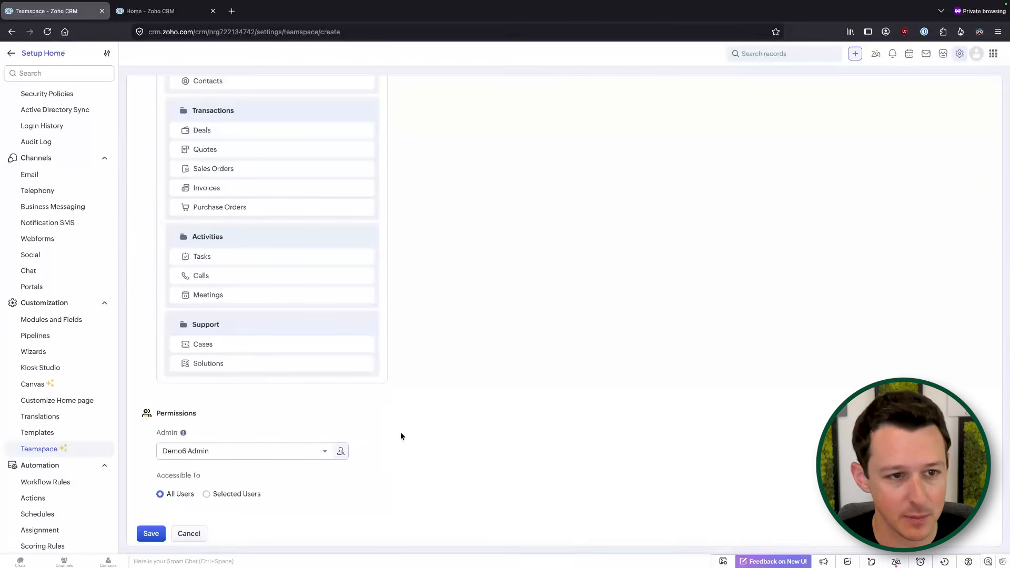
Step: Save the Operations teamspace, reload the CRM home page in the other tab and close the teamspace settings tab
click(151, 534)
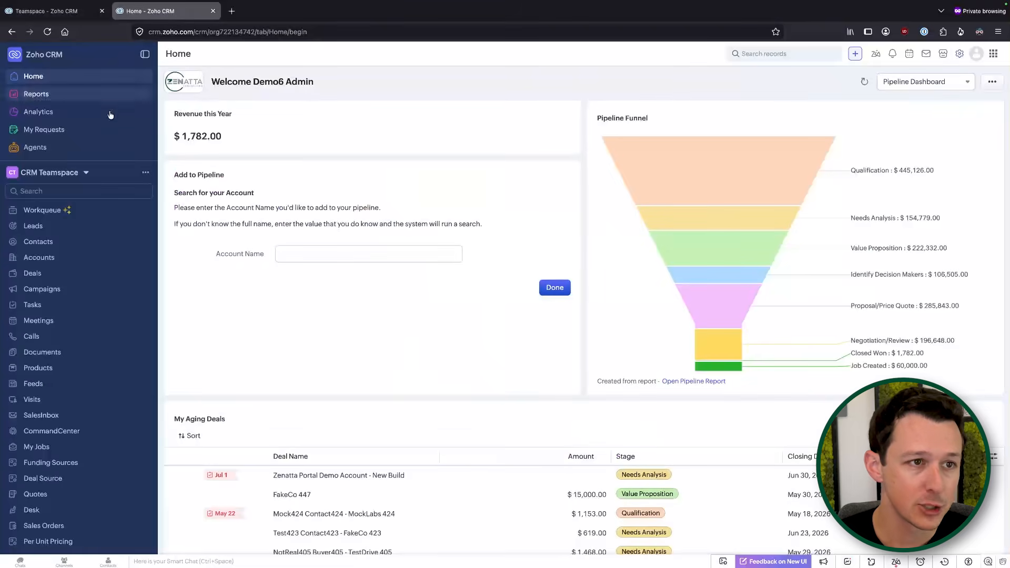
click(48, 32)
click(102, 11)
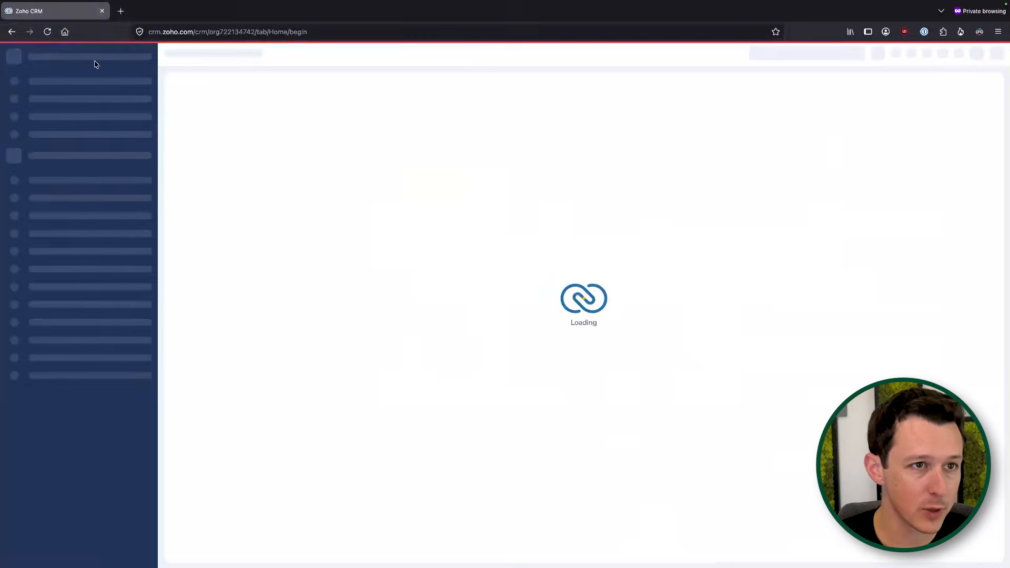
Step: Switch from CRM Teamspace to Operations and collapse its Customers, Transactions and Activities folders
click(78, 174)
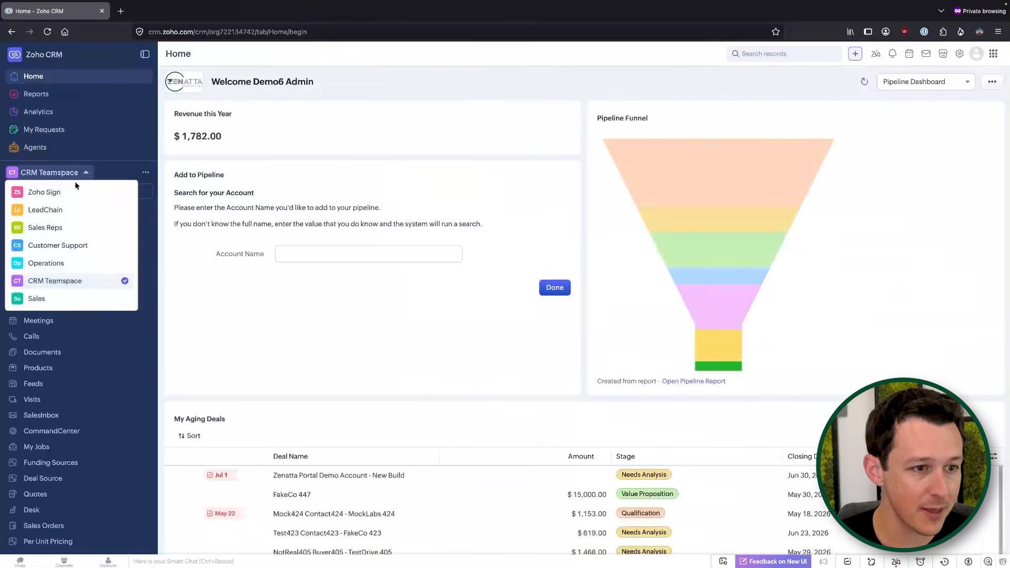
click(55, 263)
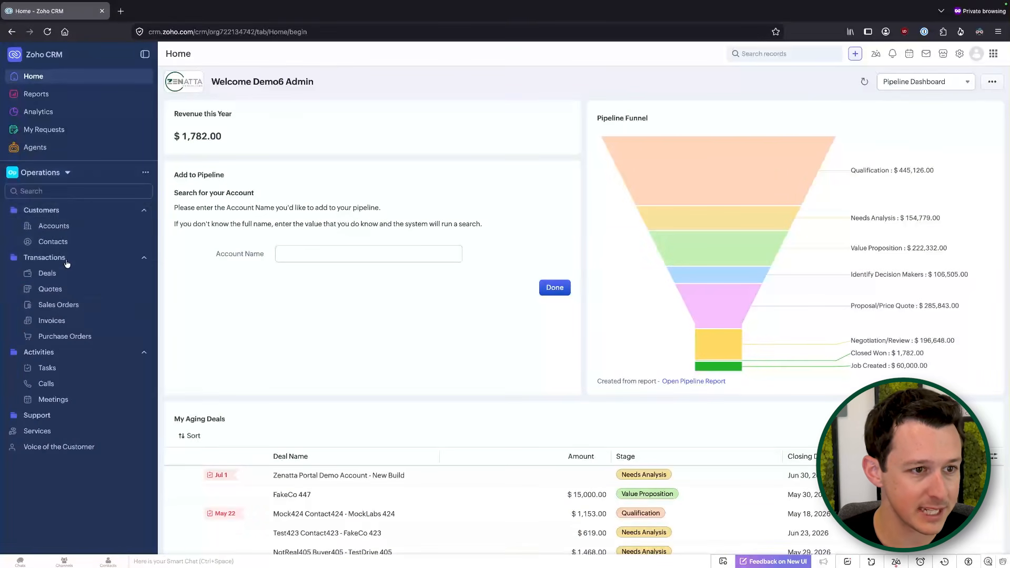
click(143, 210)
click(143, 226)
click(144, 241)
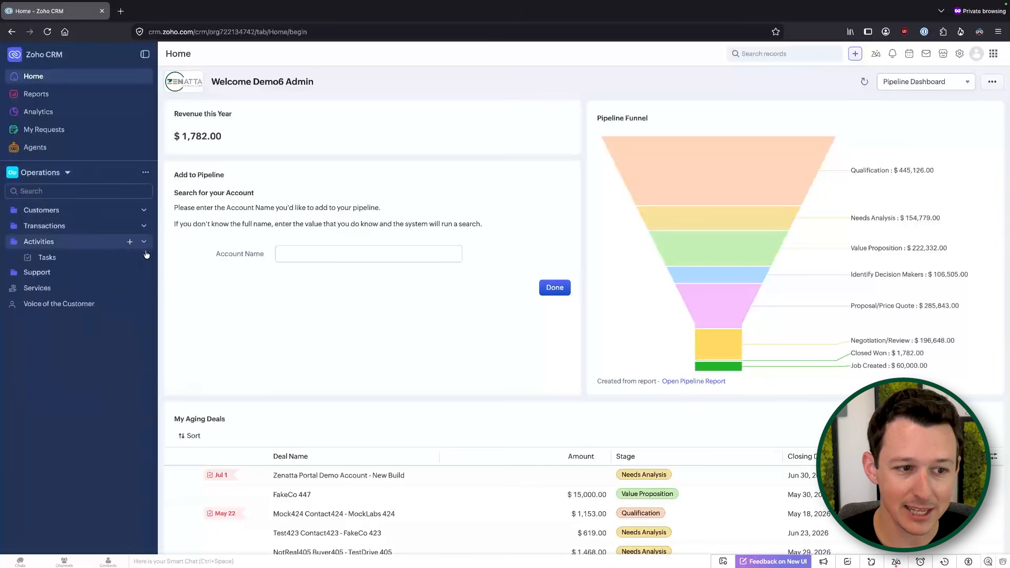
Step: Check the modules that can be added to the Support folder, cancel, and expand the Activities, Transactions and Customers folders
click(143, 257)
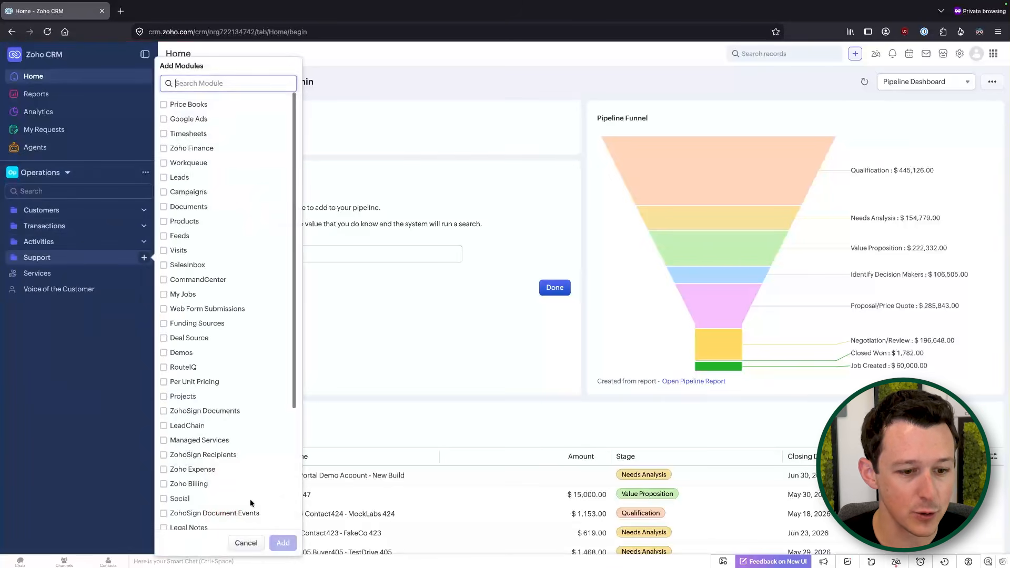
click(246, 542)
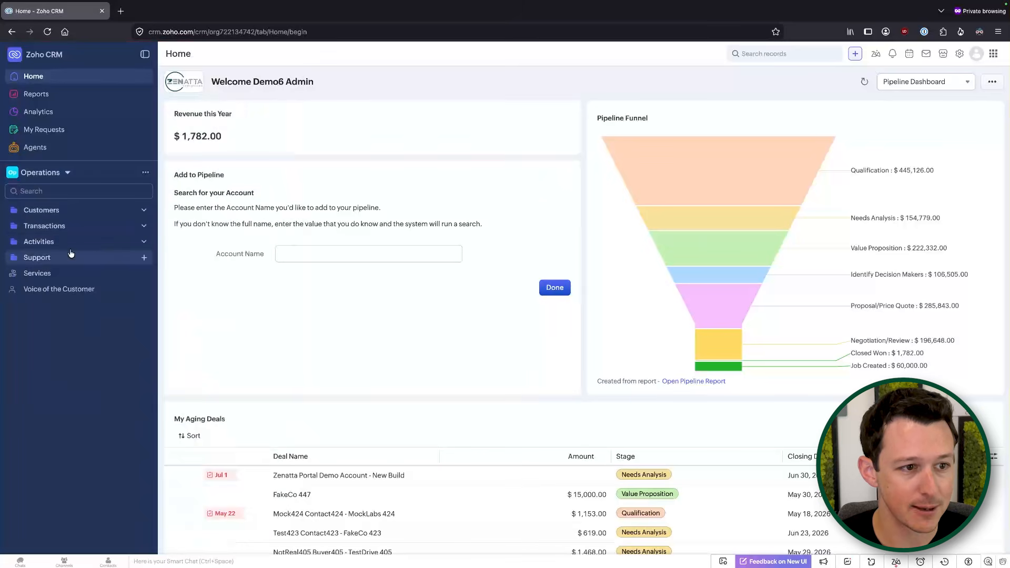
click(99, 241)
click(98, 225)
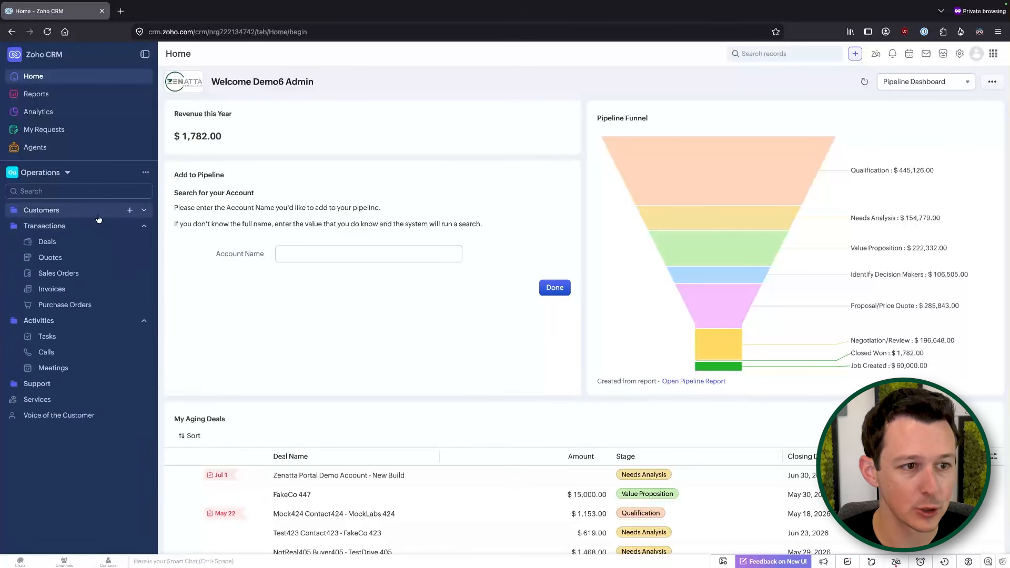
click(98, 213)
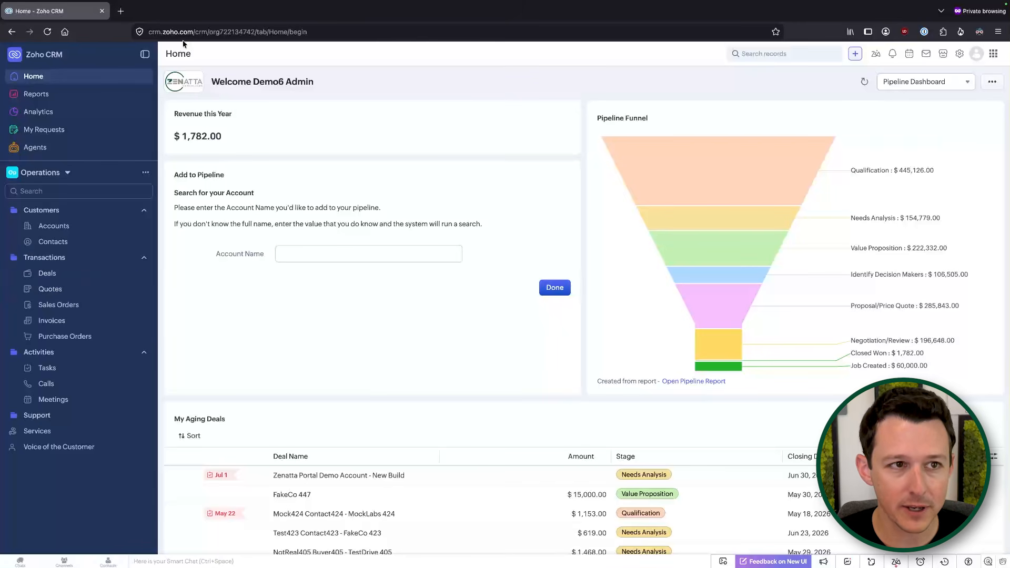
Step: View the management options of the Operations teamspace and dismiss them without choosing any
click(146, 172)
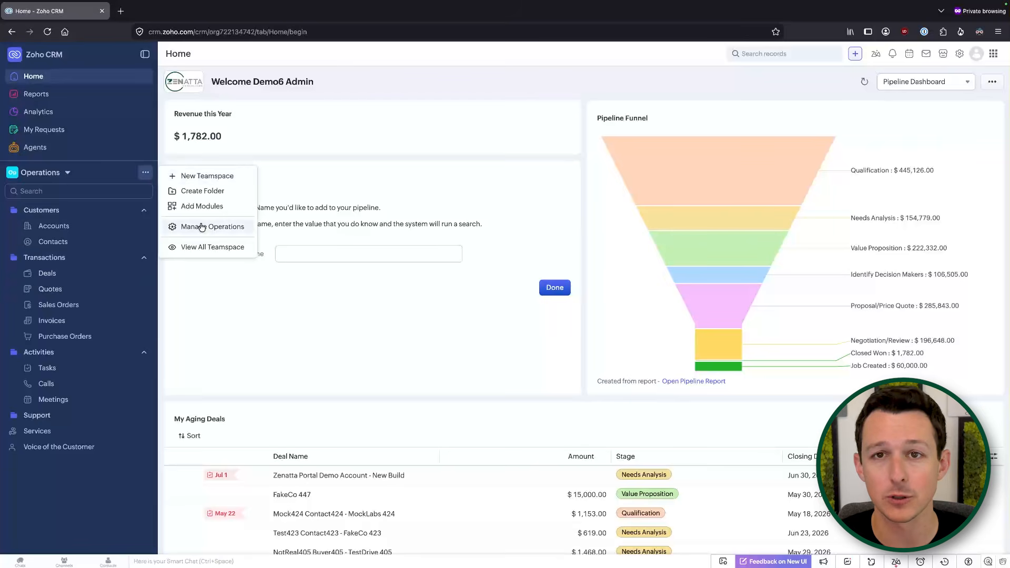
click(489, 80)
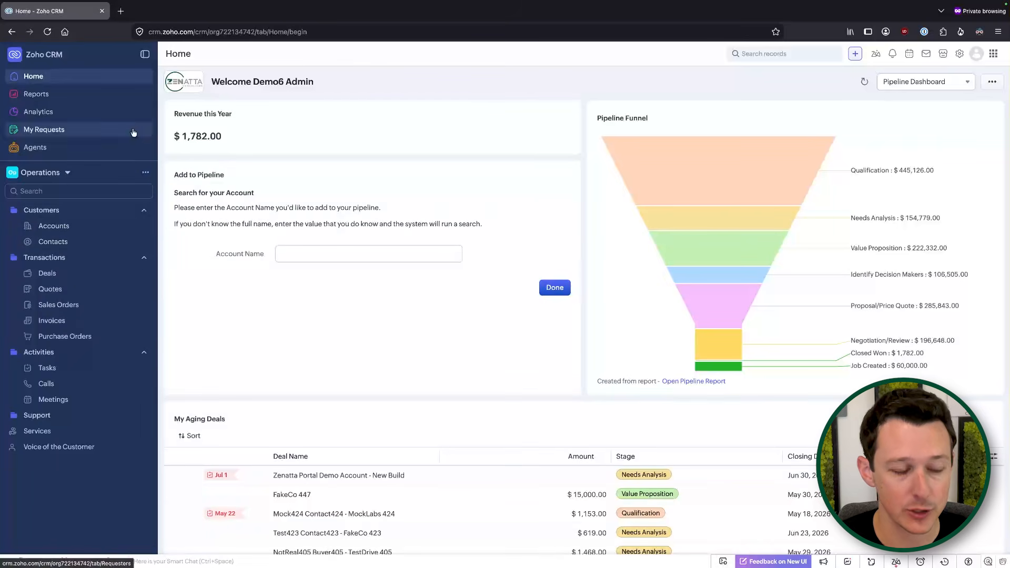
Step: Open the Deals module, switch its list to the All Deals view and look over the available custom views
click(72, 278)
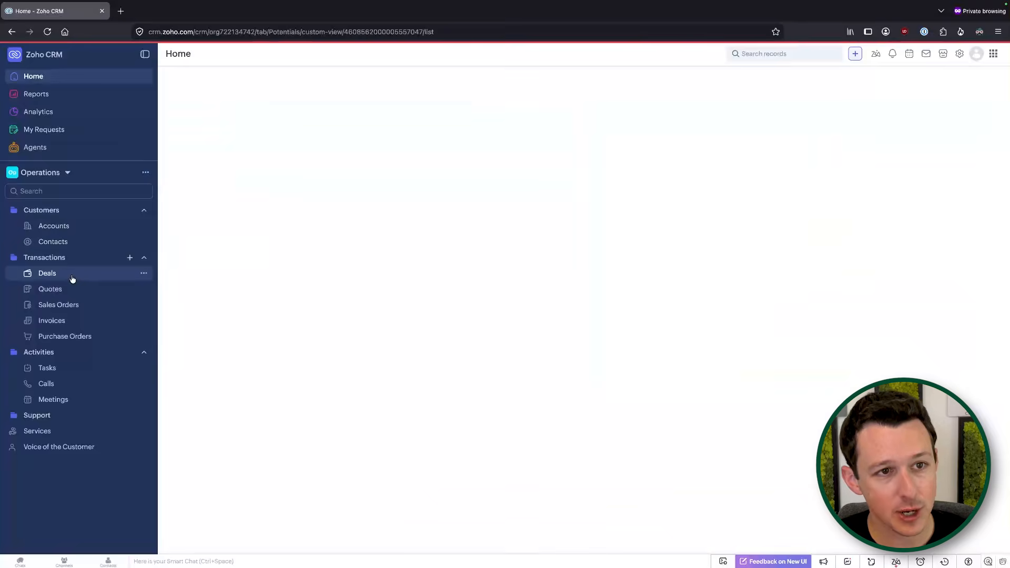
click(312, 74)
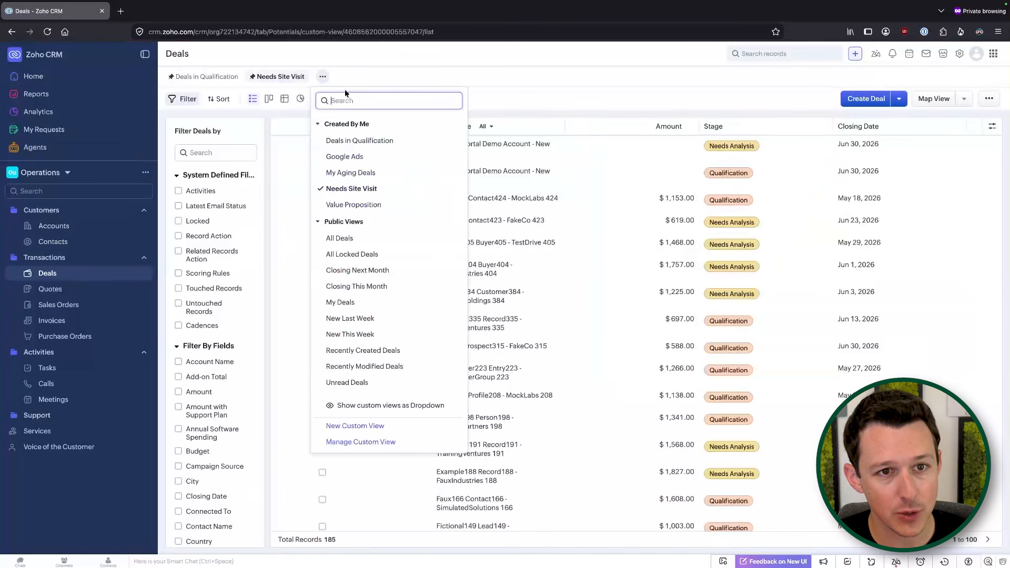
click(339, 238)
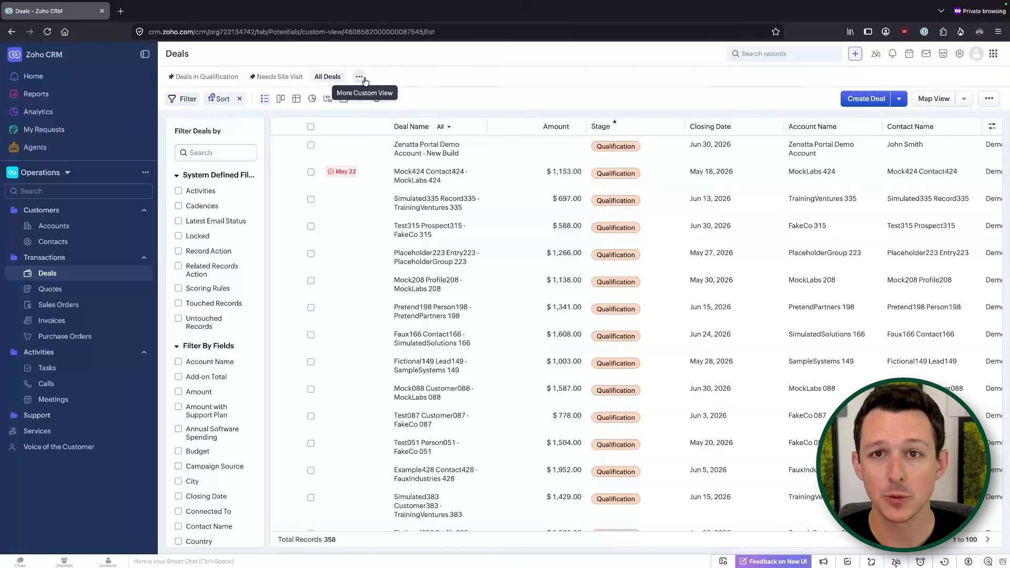
click(360, 78)
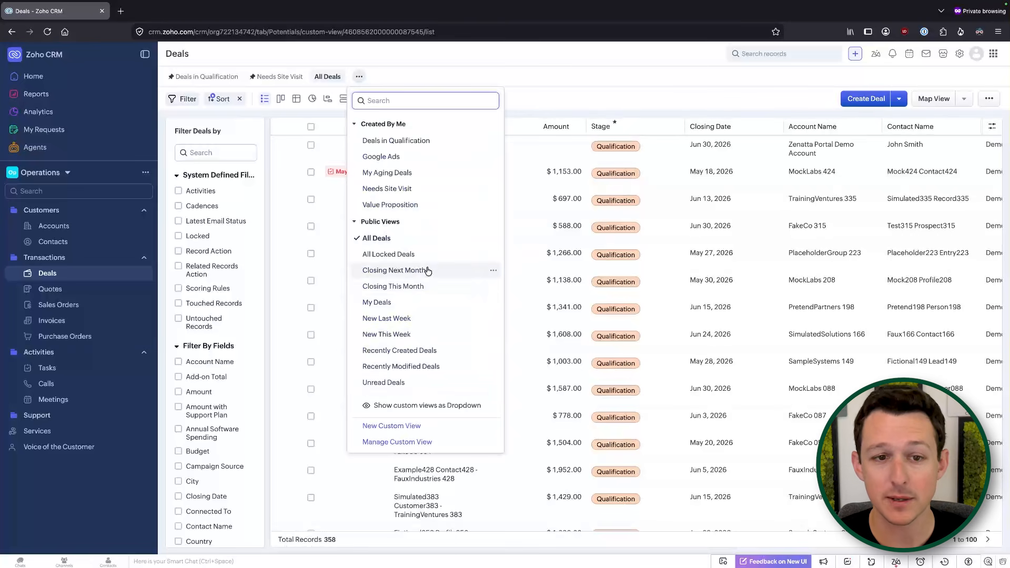
click(466, 61)
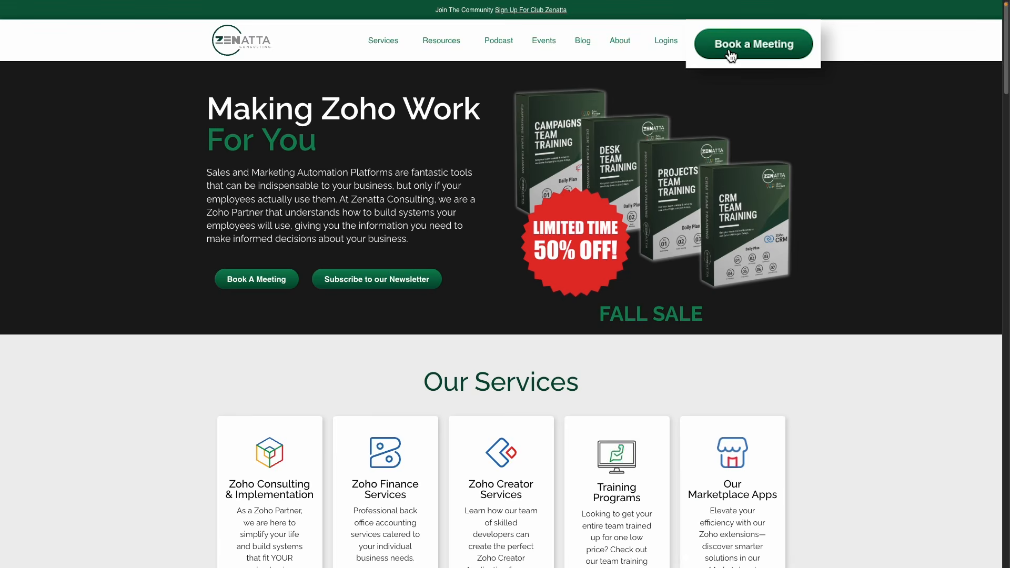
scroll(736, 46, down, 20)
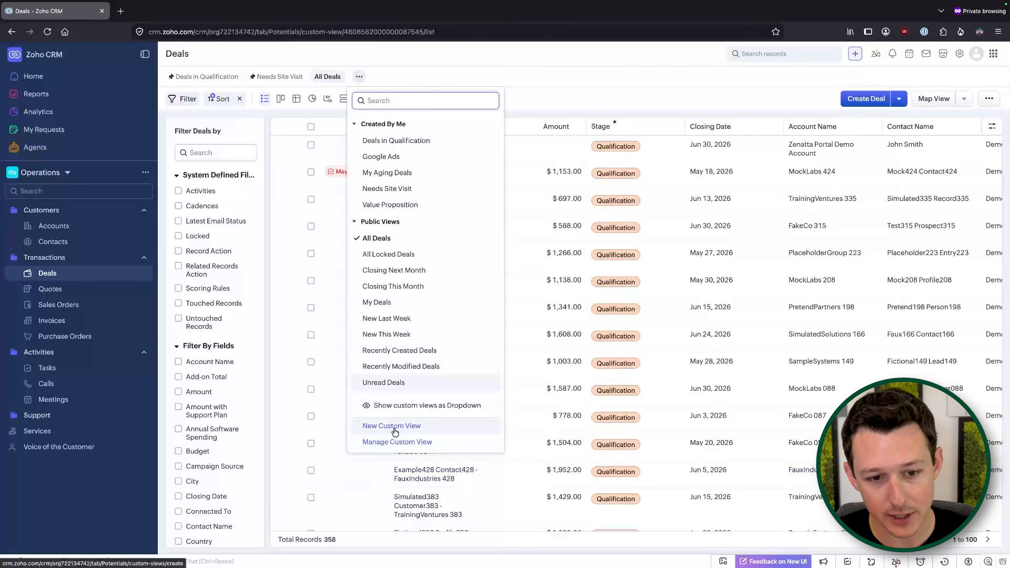
Step: Start a new custom view for Deals and name it "Deals That Need a Touch"
click(415, 430)
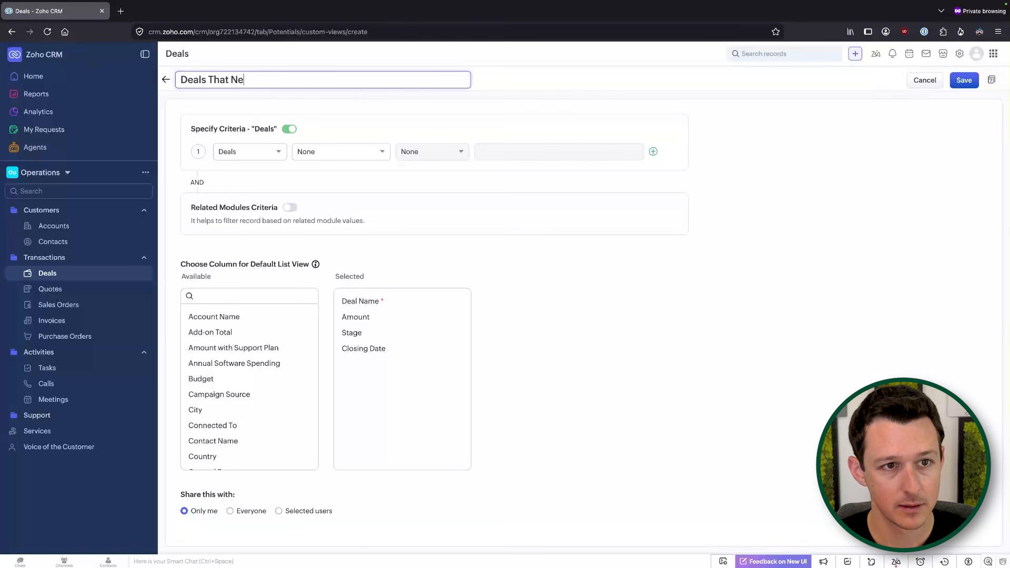
click(366, 111)
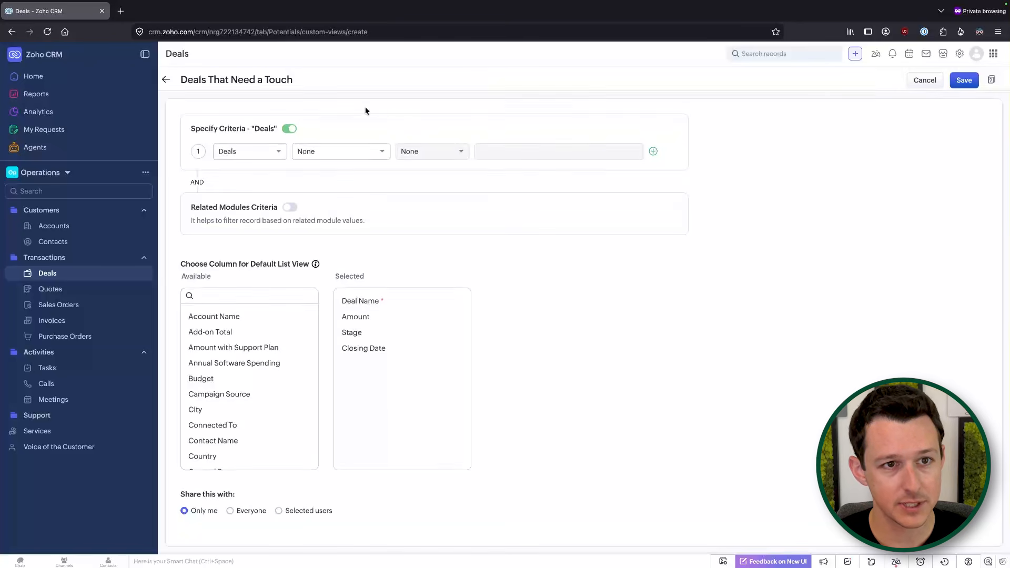
double_click(237, 82)
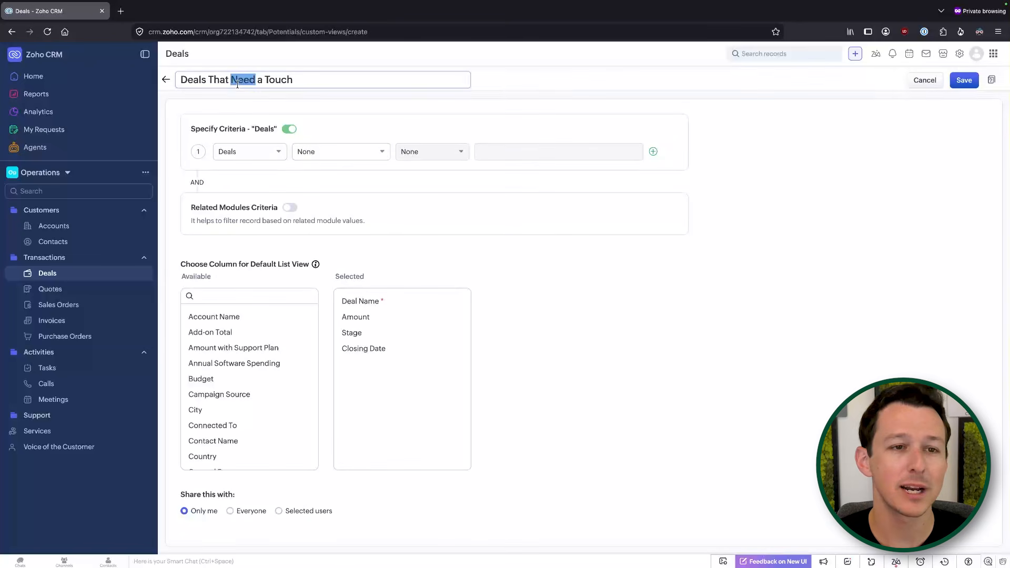
click(330, 112)
Step: Set the view's first criterion to Stage is Open, matching by record category instead of an individual stage value
click(320, 151)
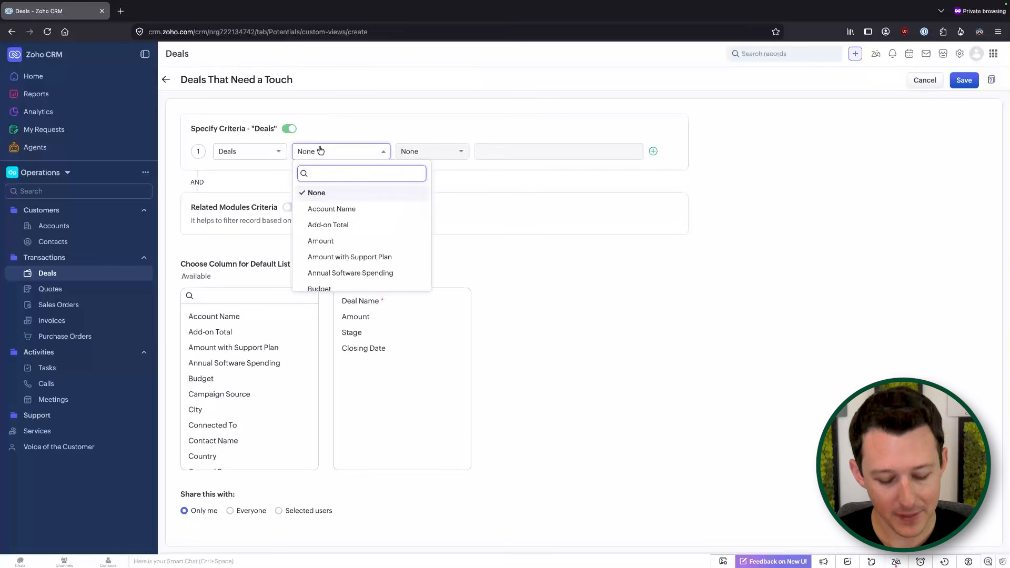
text(stage)
click(348, 193)
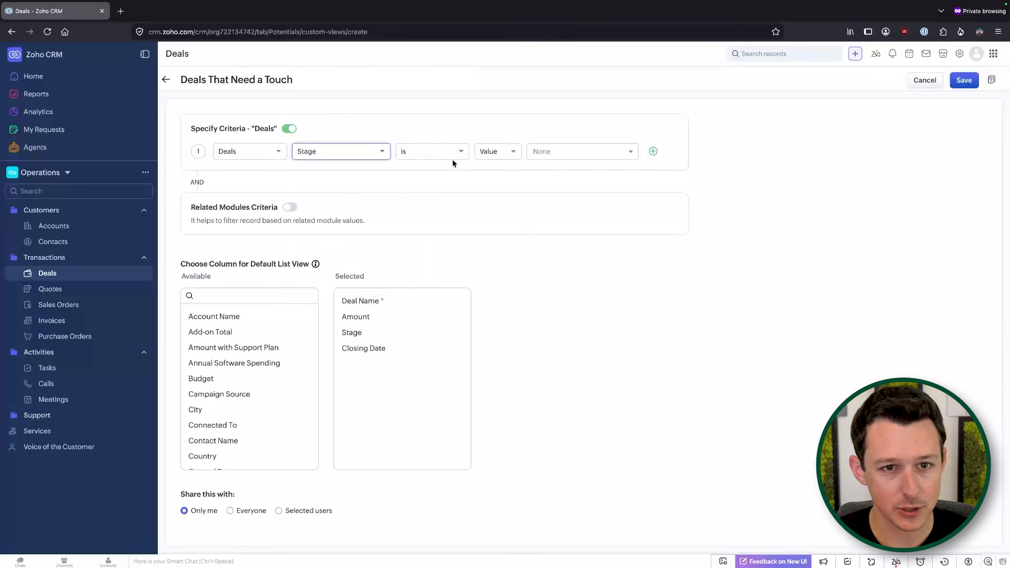
click(460, 155)
click(553, 151)
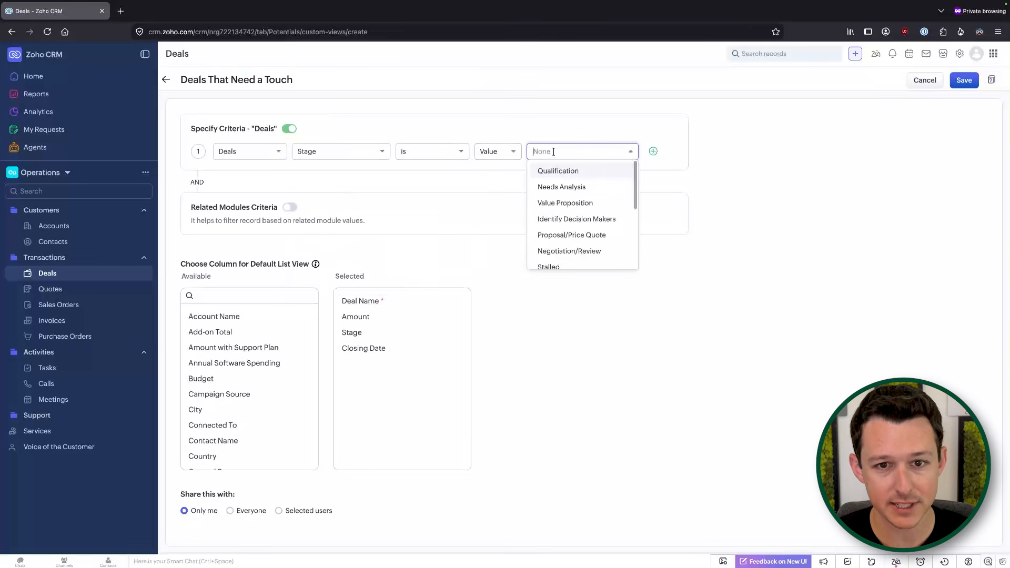
click(514, 152)
click(564, 153)
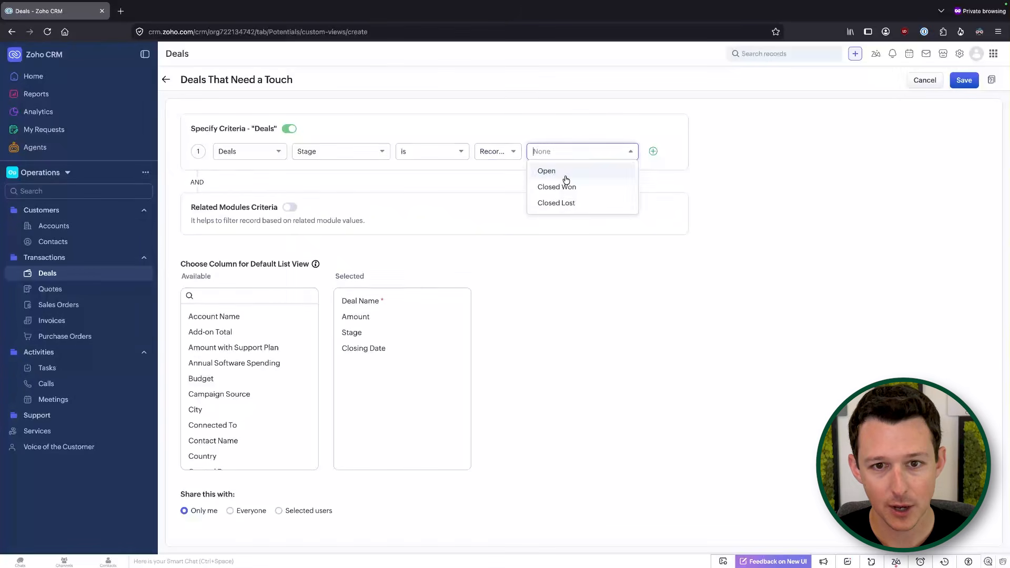
click(564, 178)
click(564, 125)
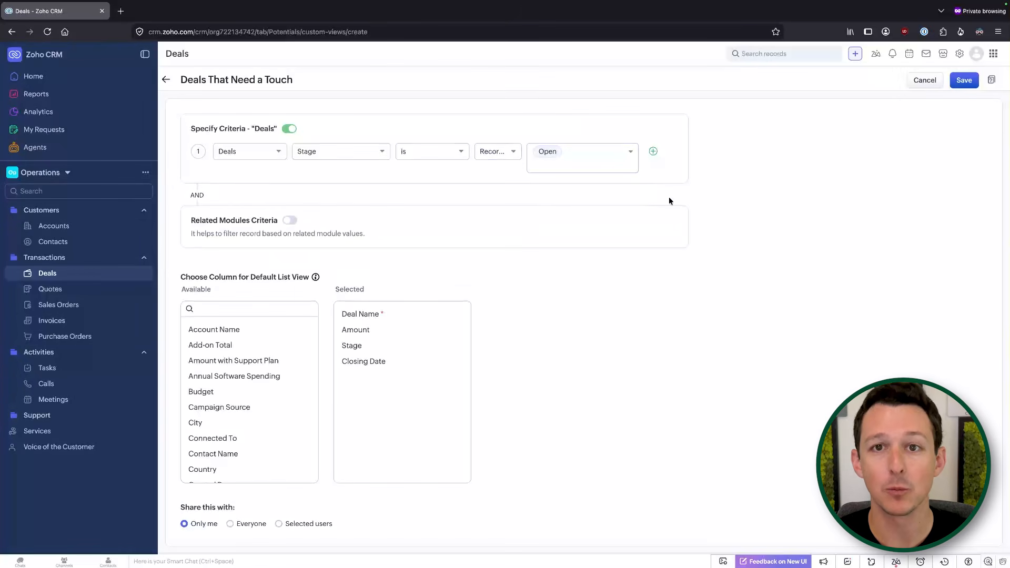
Step: Add a second criterion requiring the deal's Last Activity Time to have an Age in Days >= 14
click(654, 153)
click(277, 200)
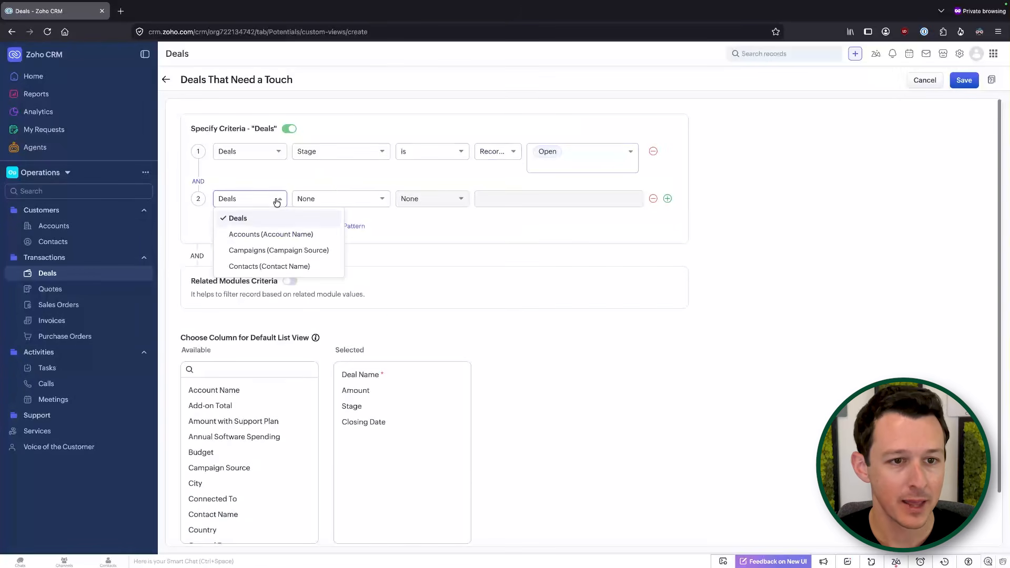
click(338, 199)
text(last)
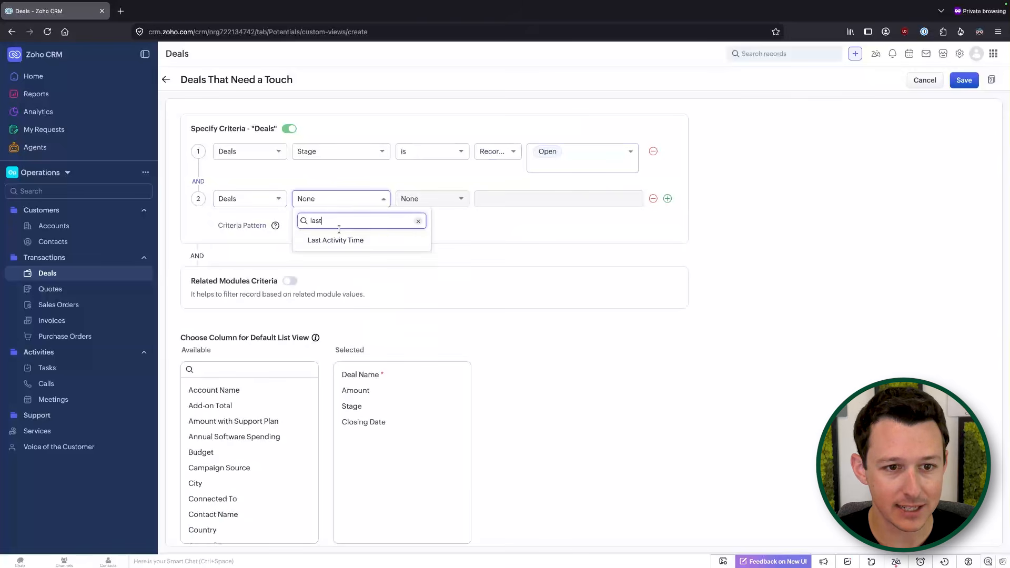
click(348, 241)
click(447, 200)
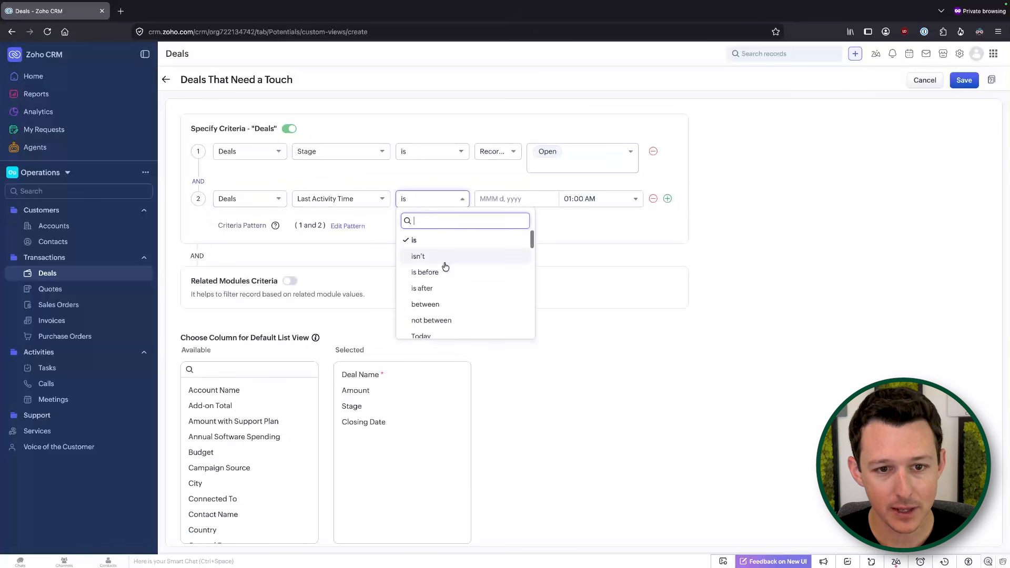
scroll(444, 266, down, 10)
scroll(445, 266, down, 5)
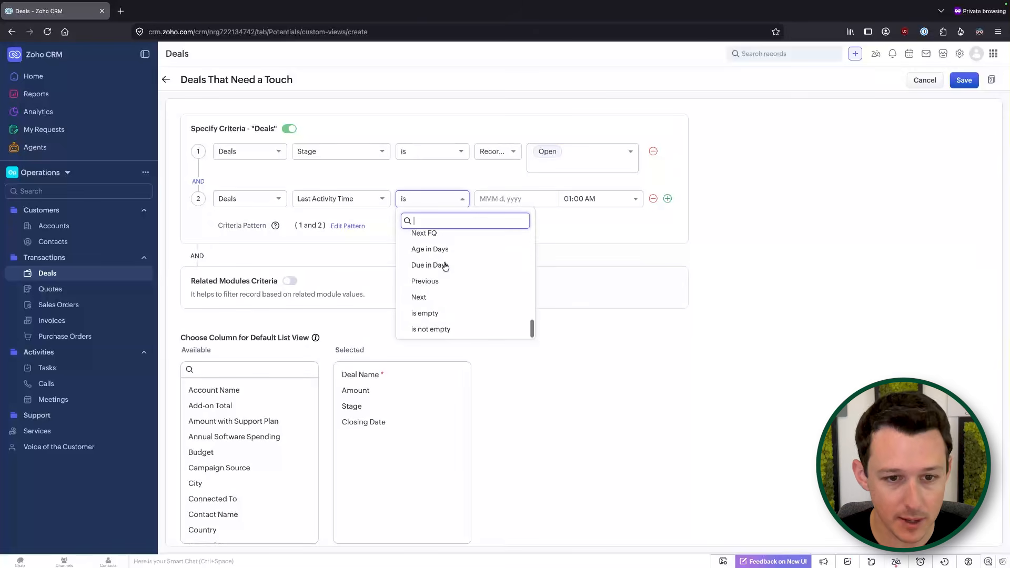
click(443, 247)
click(513, 203)
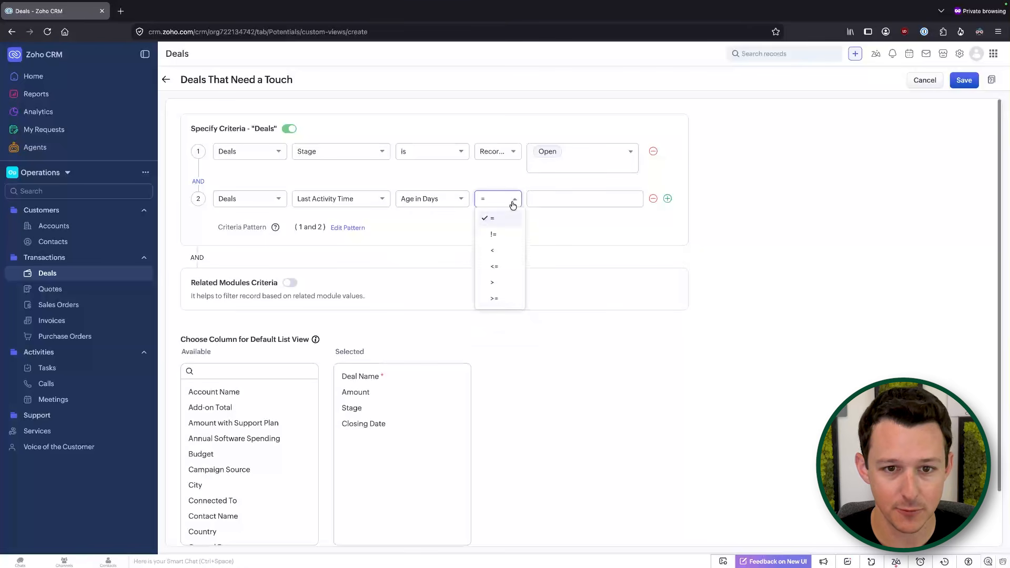
click(497, 299)
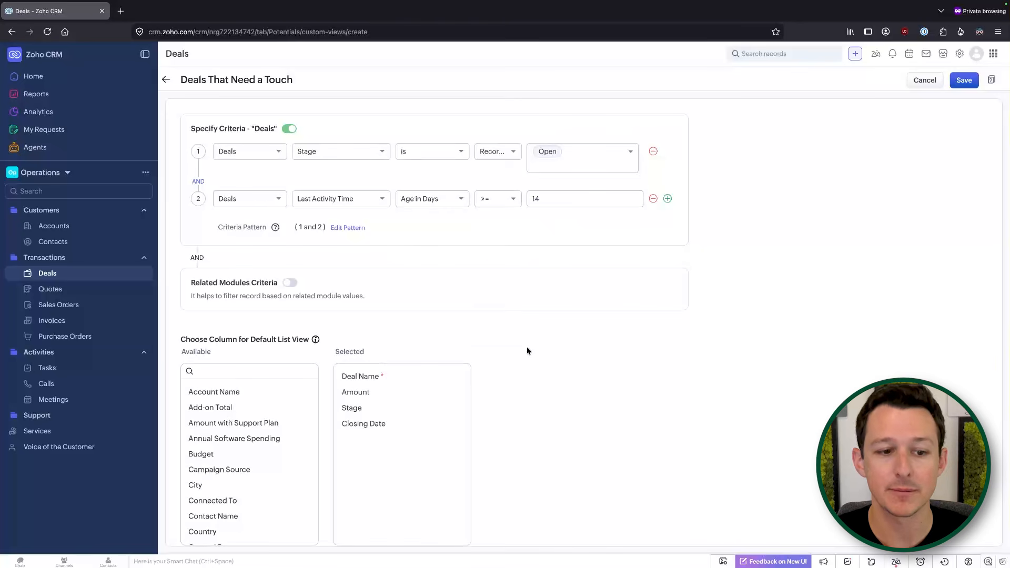
Step: Examine the columns available for the custom view's default list, along with its selected columns and sharing options
scroll(568, 417, down, 2)
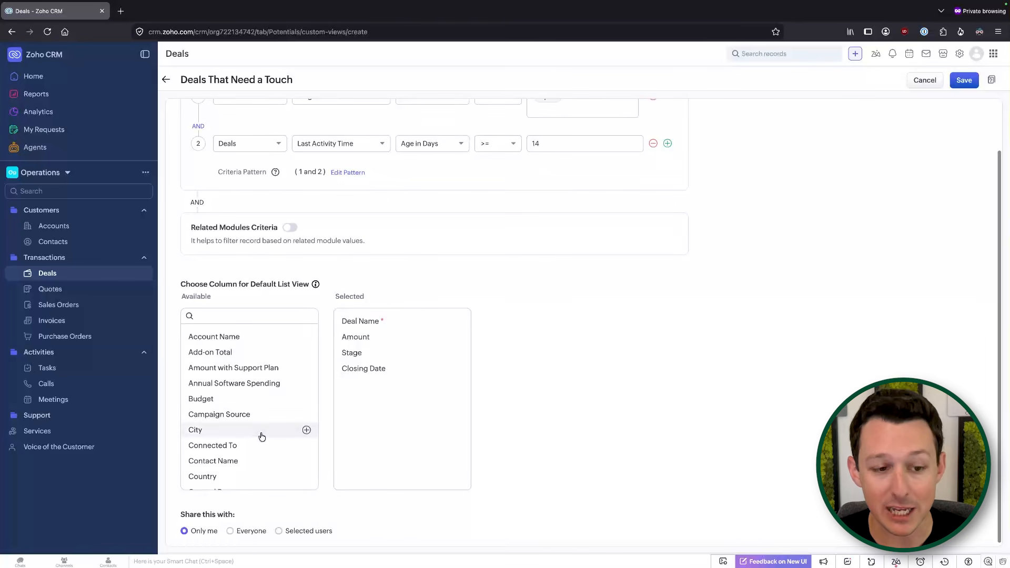
scroll(261, 436, down, 3)
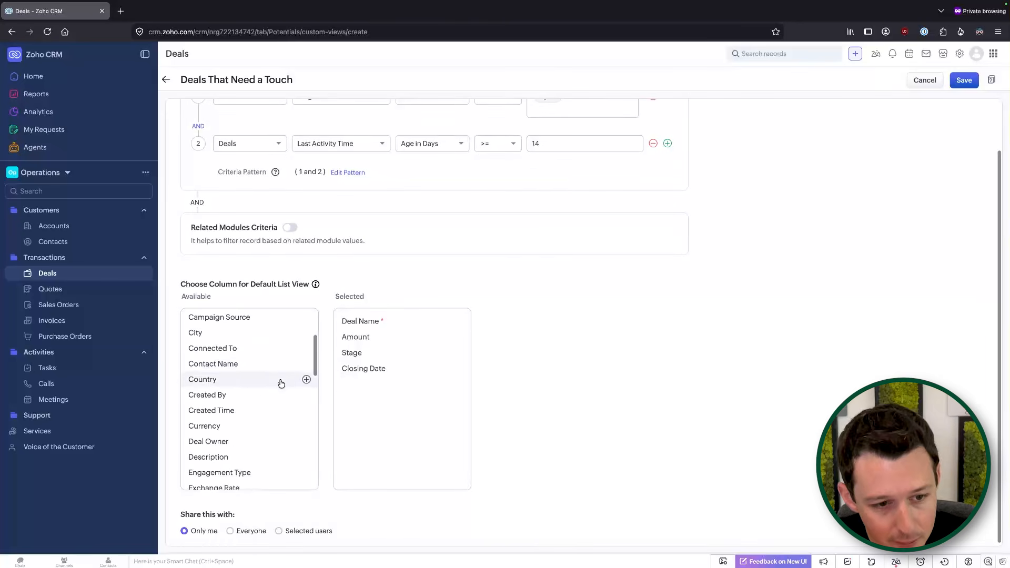
scroll(281, 383, down, 4)
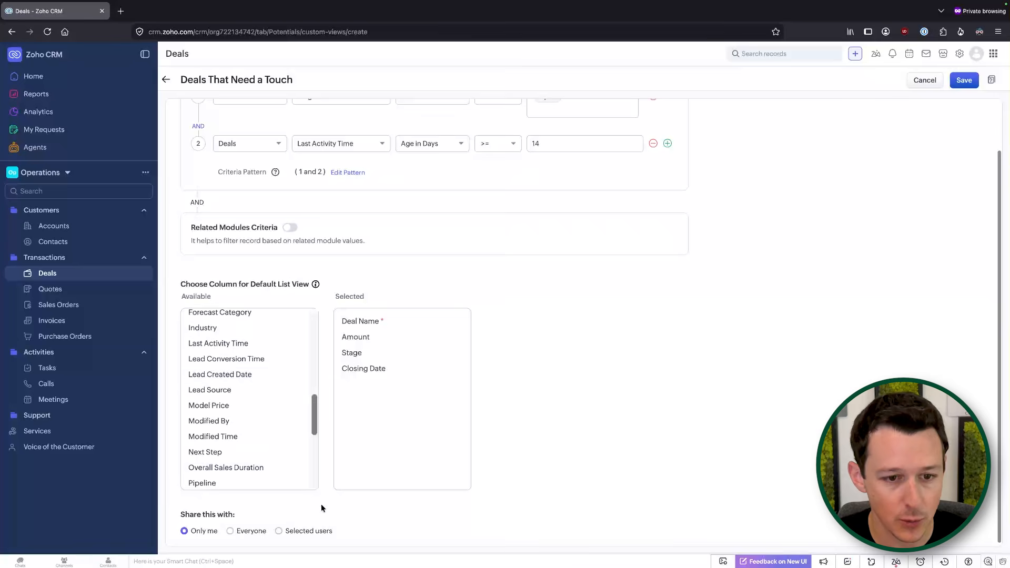
scroll(321, 508, down, 1)
scroll(259, 418, down, 3)
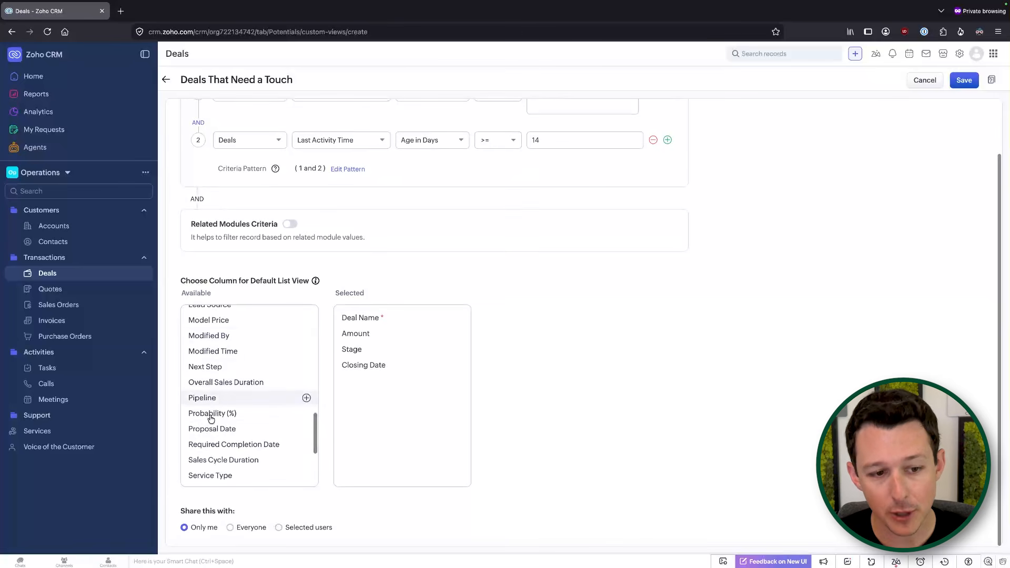
scroll(258, 421, down, 4)
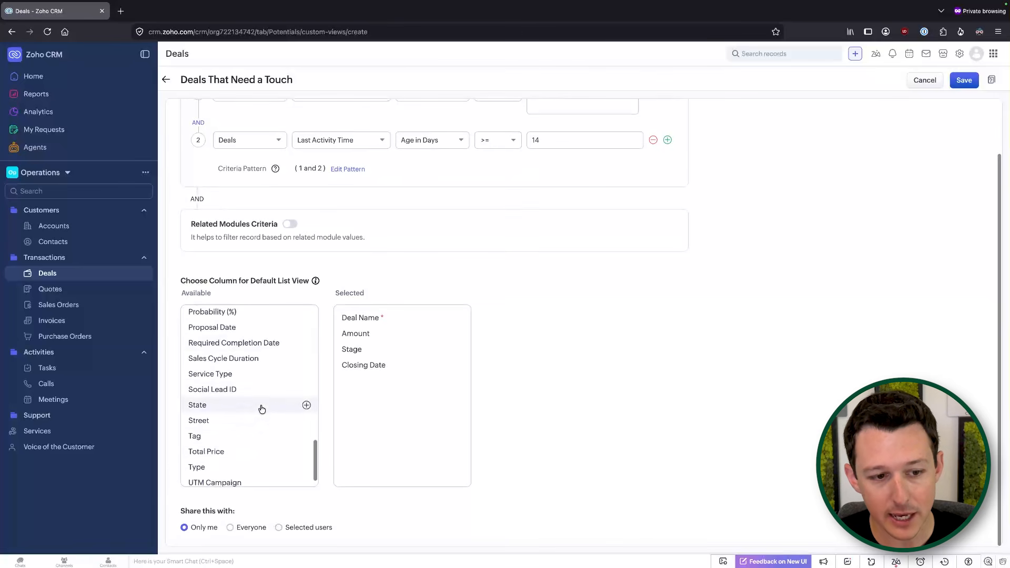
scroll(261, 409, down, 1)
scroll(262, 410, up, 15)
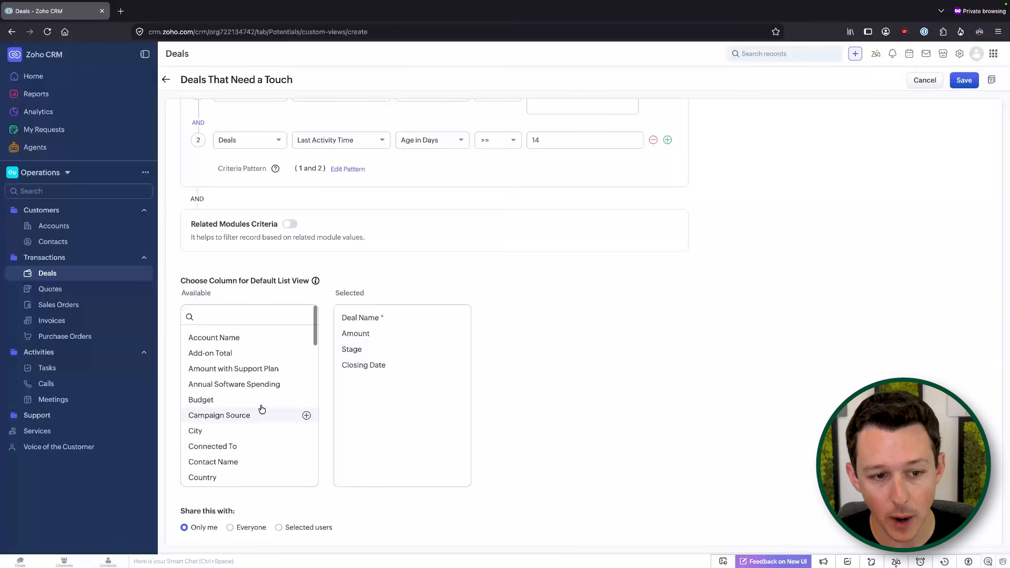
scroll(261, 409, down, 1)
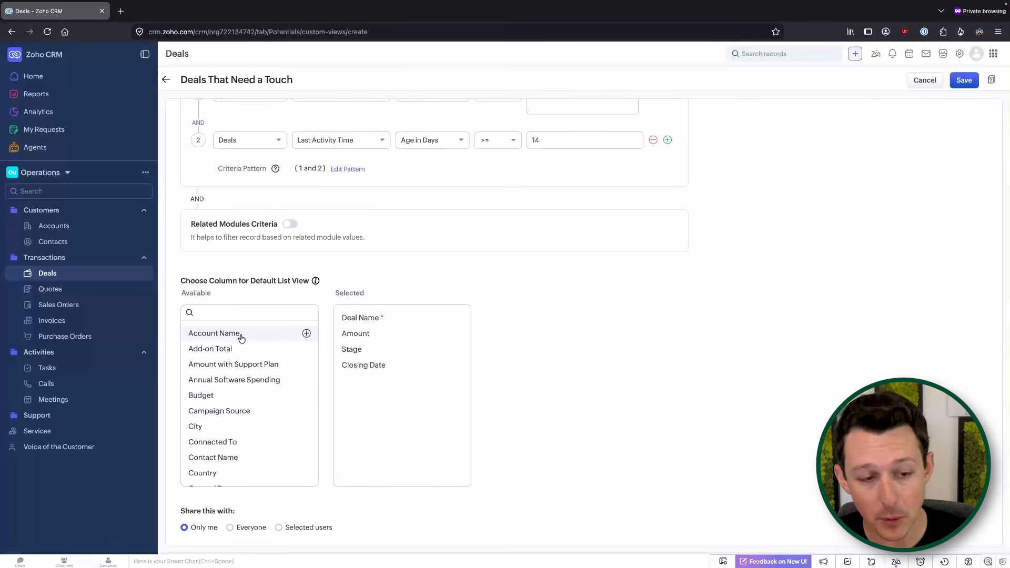
scroll(284, 462, down, 2)
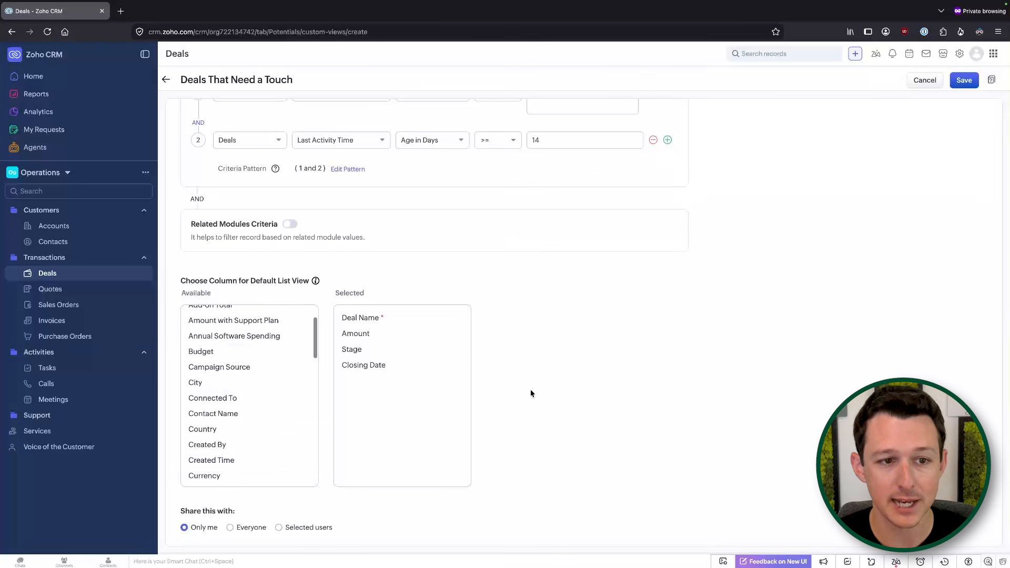
scroll(530, 390, up, 2)
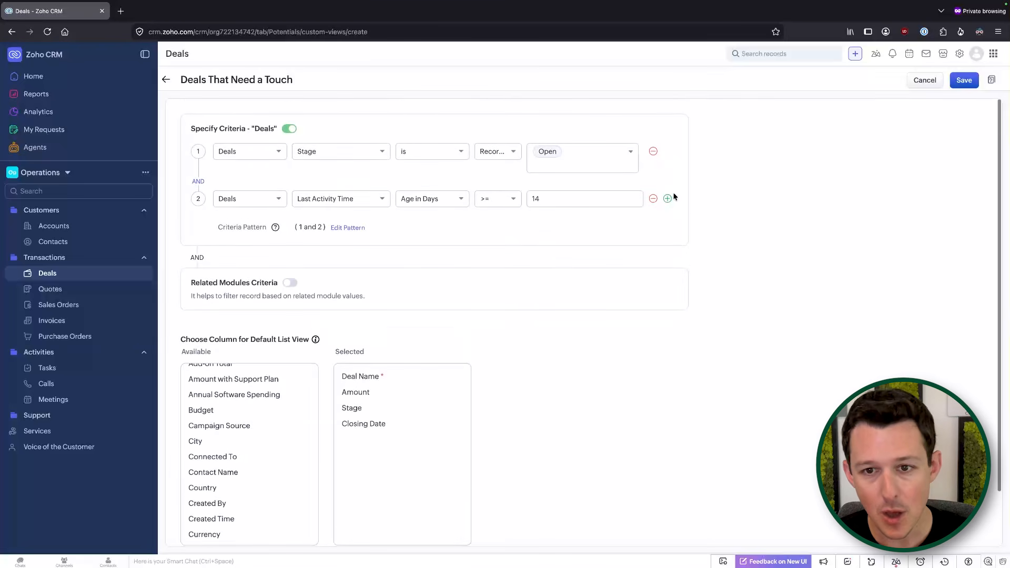
Step: Try a third criterion requiring the related account's Account Type to be Customer, and remove it from the view
click(668, 199)
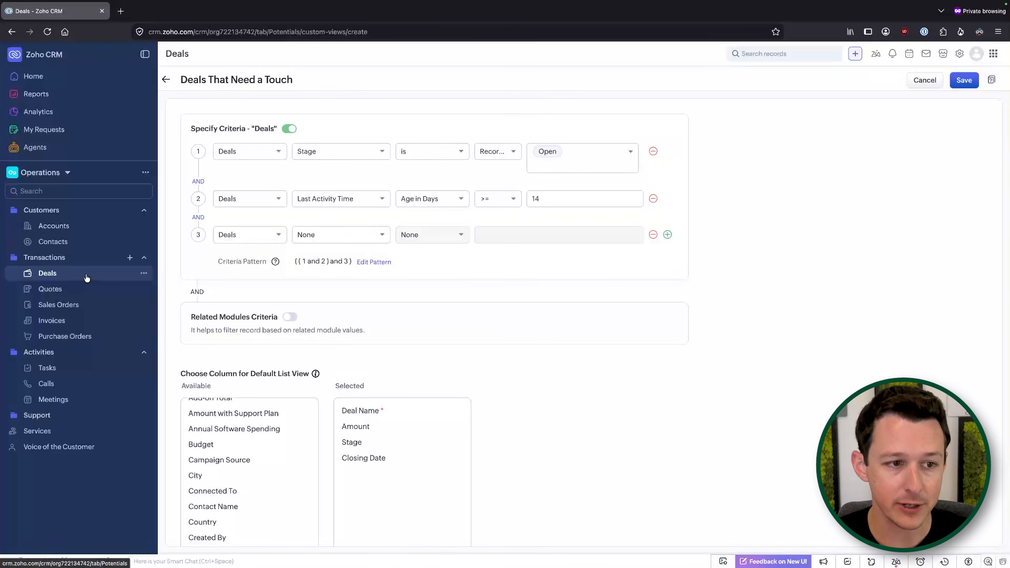
click(271, 237)
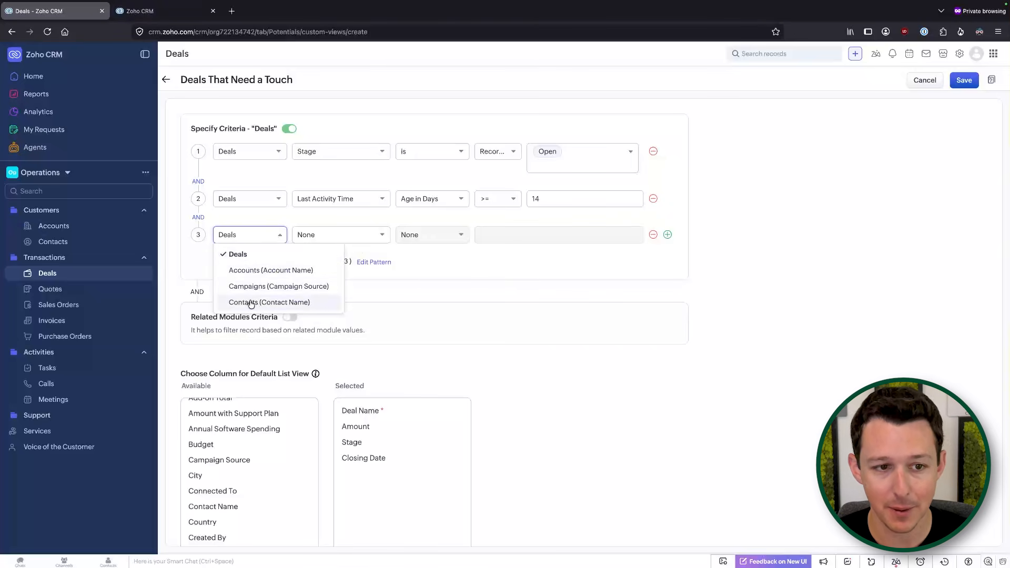
click(264, 272)
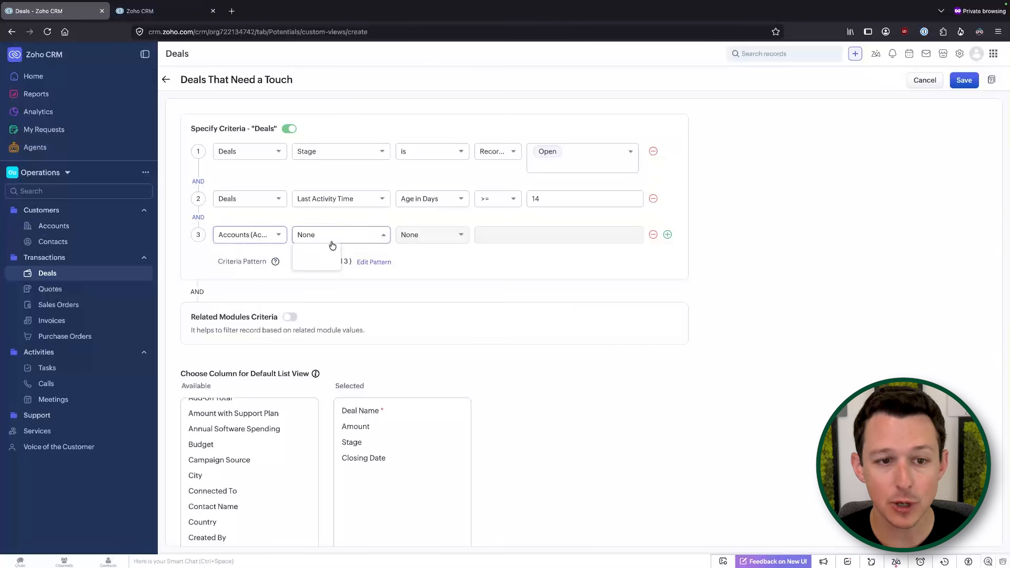
scroll(352, 293, down, 3)
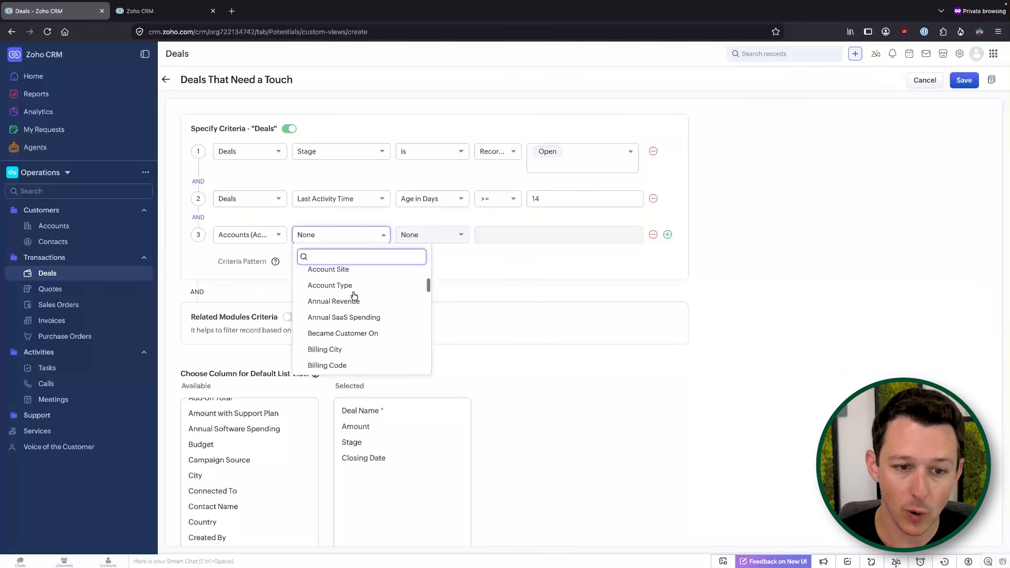
scroll(353, 294, down, 1)
scroll(353, 294, up, 1)
click(355, 285)
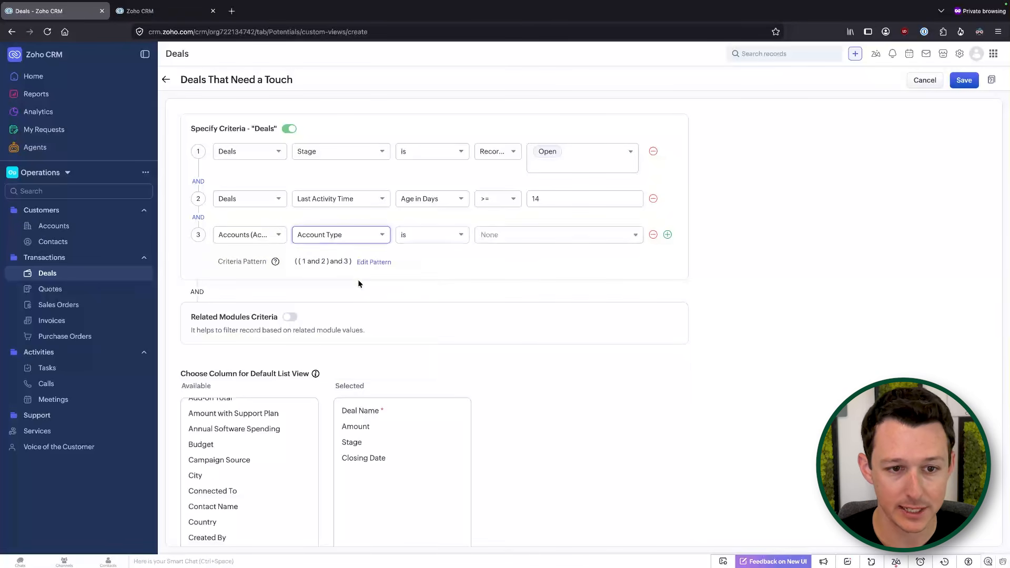
click(491, 234)
scroll(529, 289, down, 1)
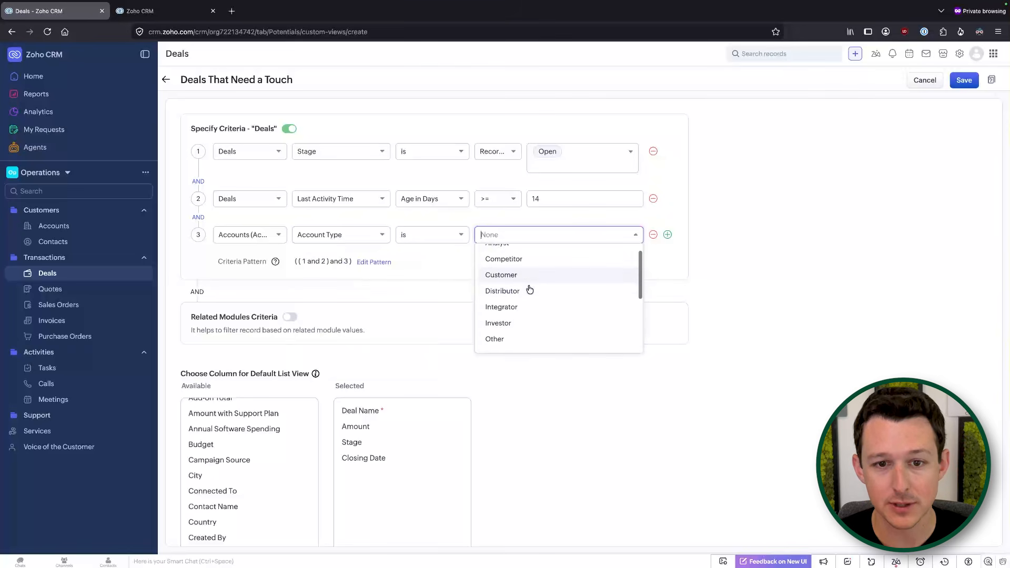
click(778, 275)
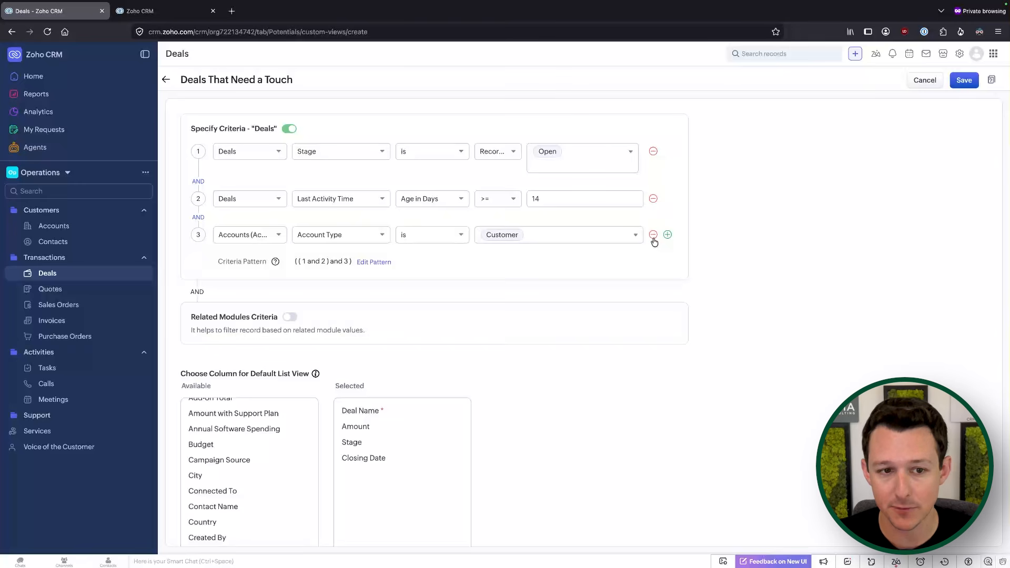
click(653, 235)
Step: Save the "Deals That Need a Touch" custom view and check the list of available Deals views
scroll(377, 256, down, 2)
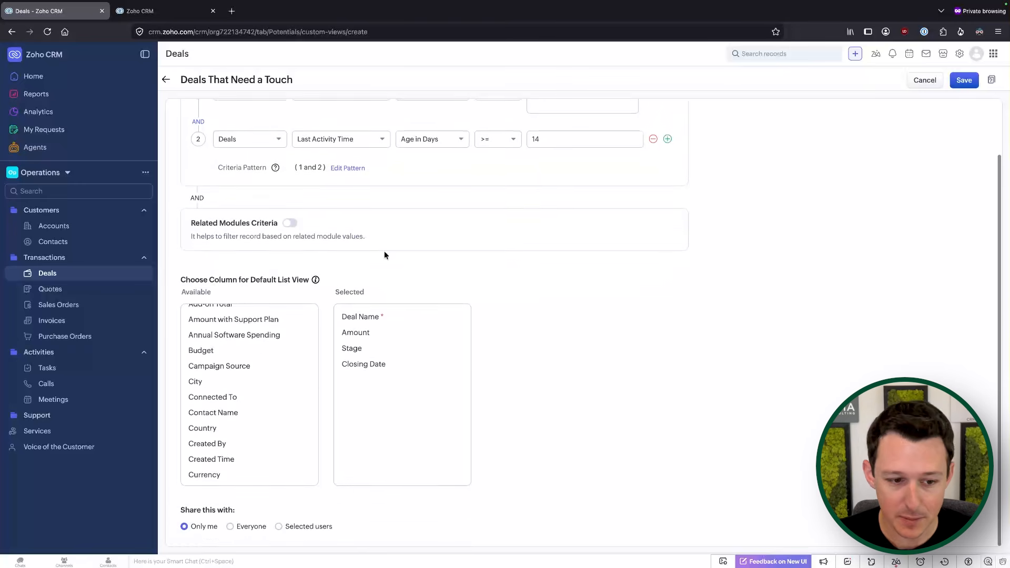
click(967, 82)
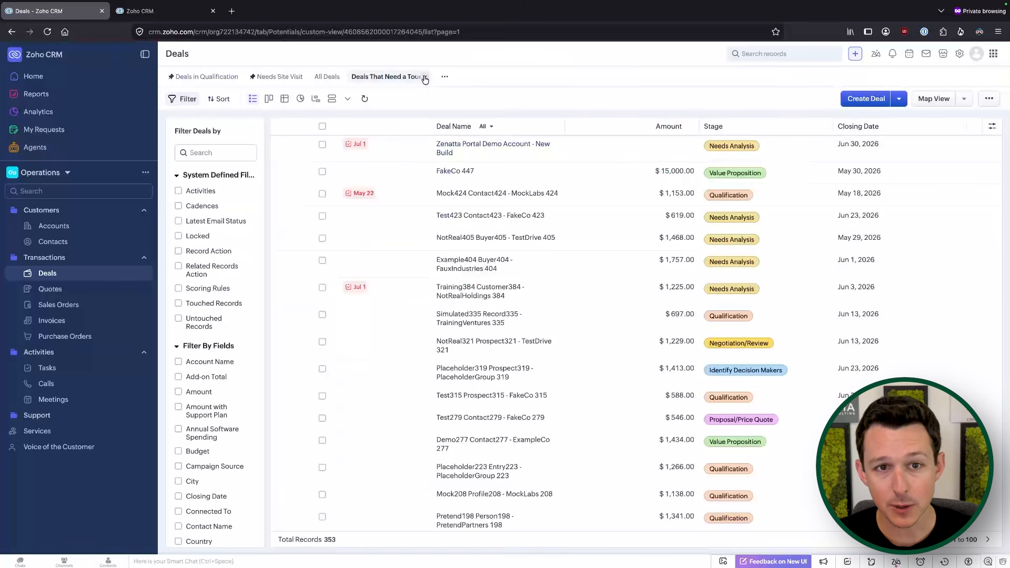
click(425, 78)
click(556, 89)
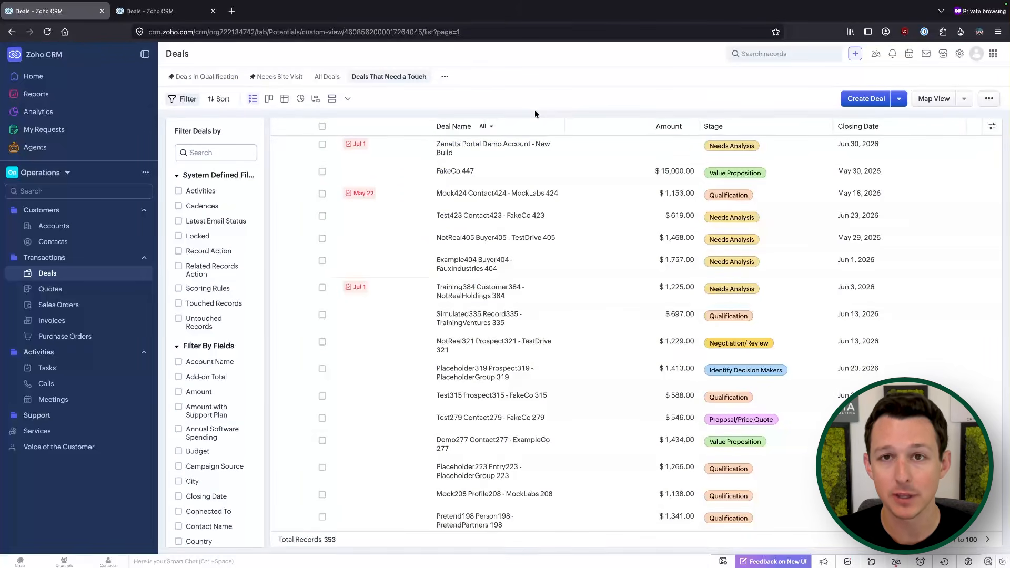
click(445, 77)
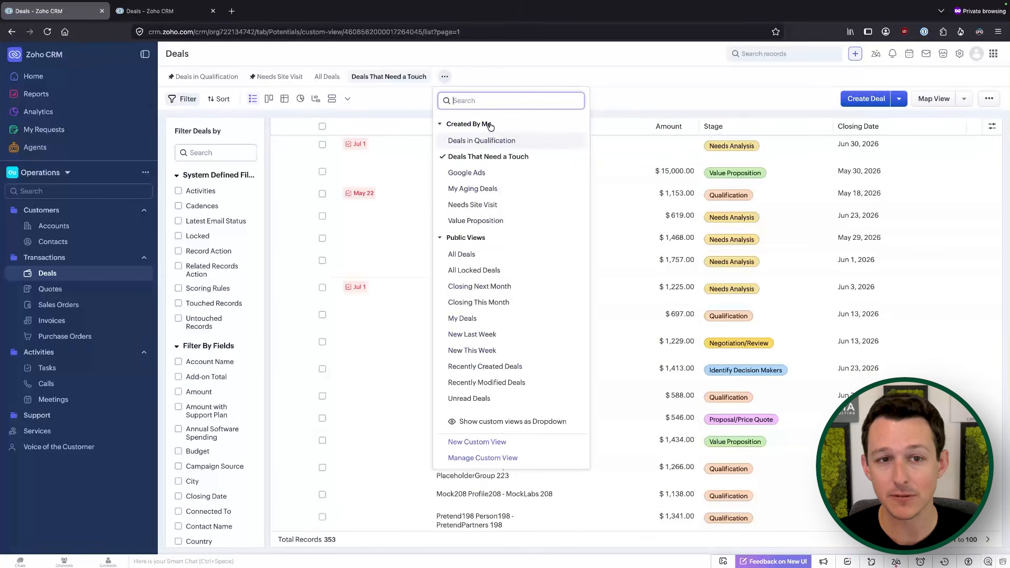
click(401, 82)
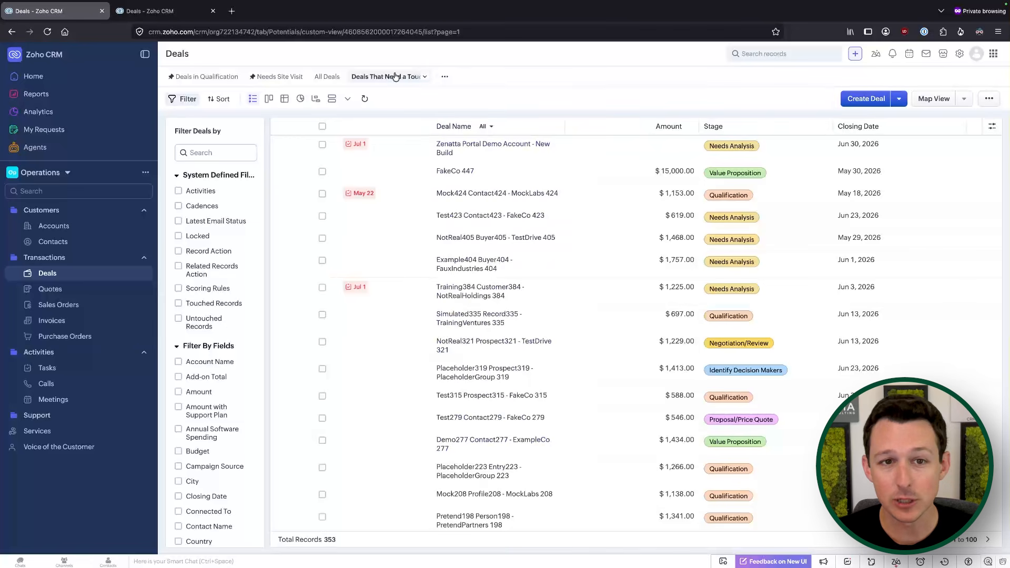
Step: Complete the first open follow-up task on the "Zenatta Portal Demo Account - New Build" deal and refresh the "Deals That Need a Touch" list
click(456, 152)
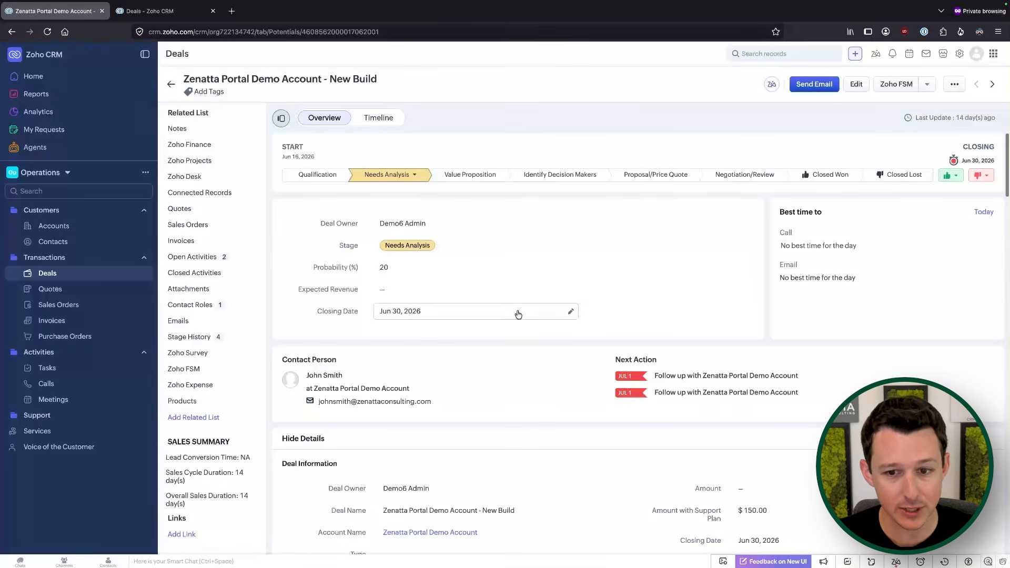
click(234, 257)
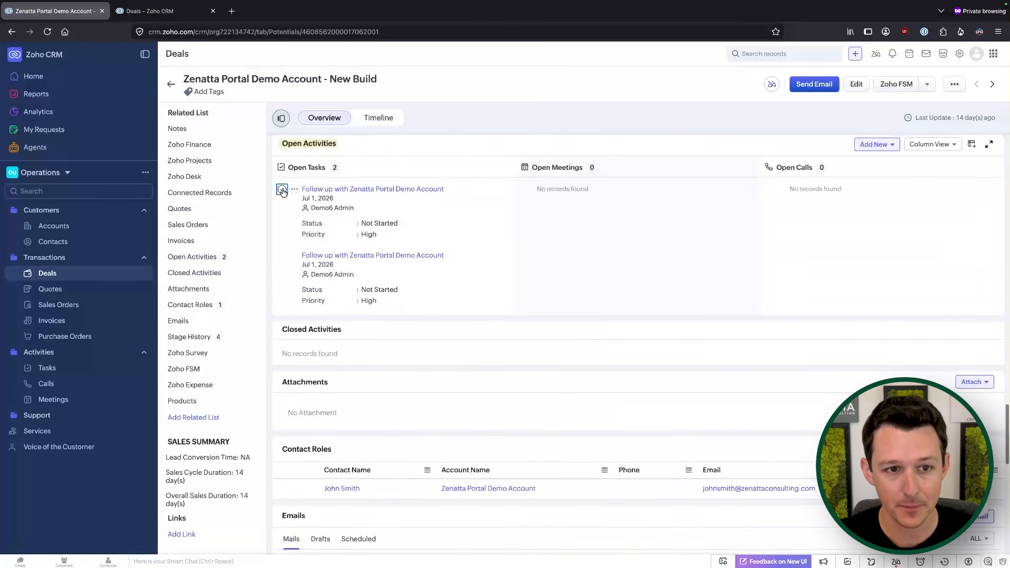
click(282, 190)
click(482, 89)
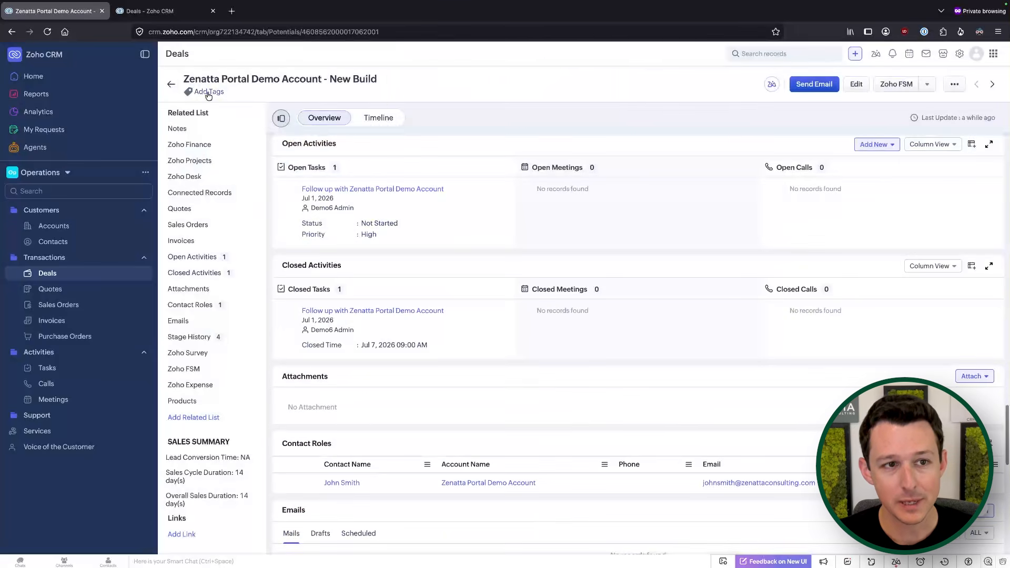
scroll(437, 263, up, 2)
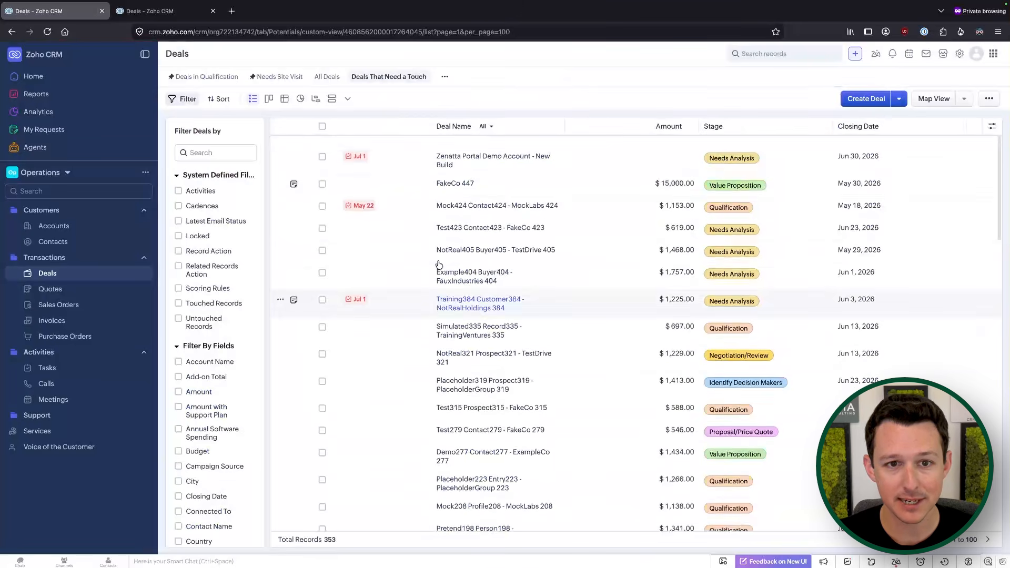
click(365, 100)
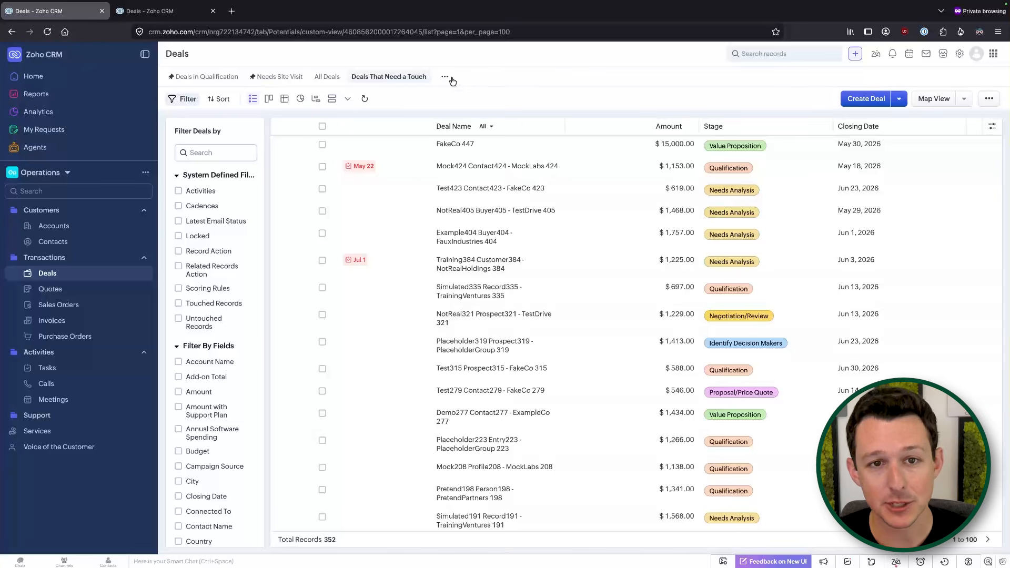
Step: Switch the deals list to the All Deals view and pin the "Deals That Need a Touch" view
click(446, 77)
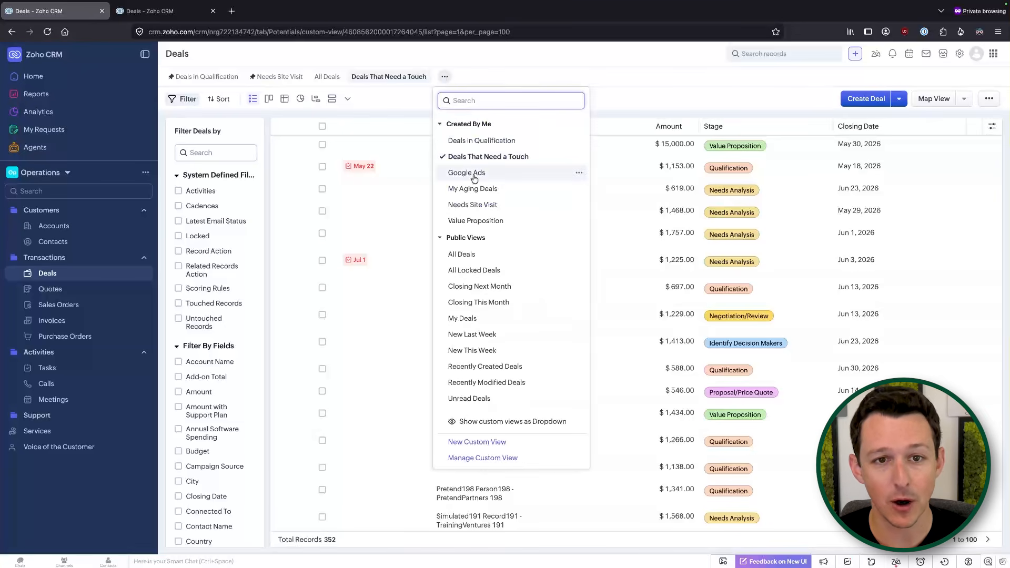
click(465, 254)
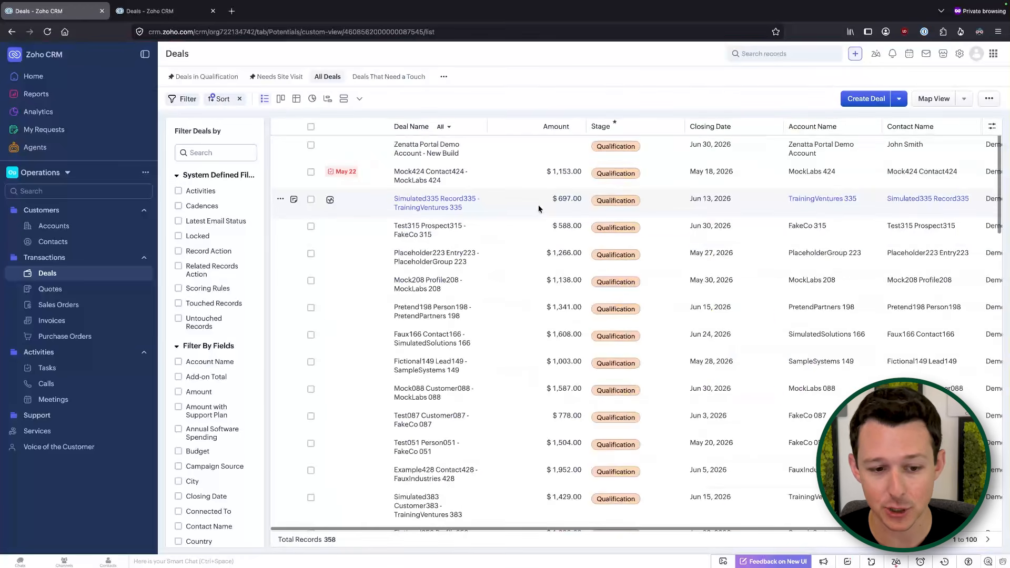
scroll(463, 210, down, 5)
scroll(463, 210, up, 5)
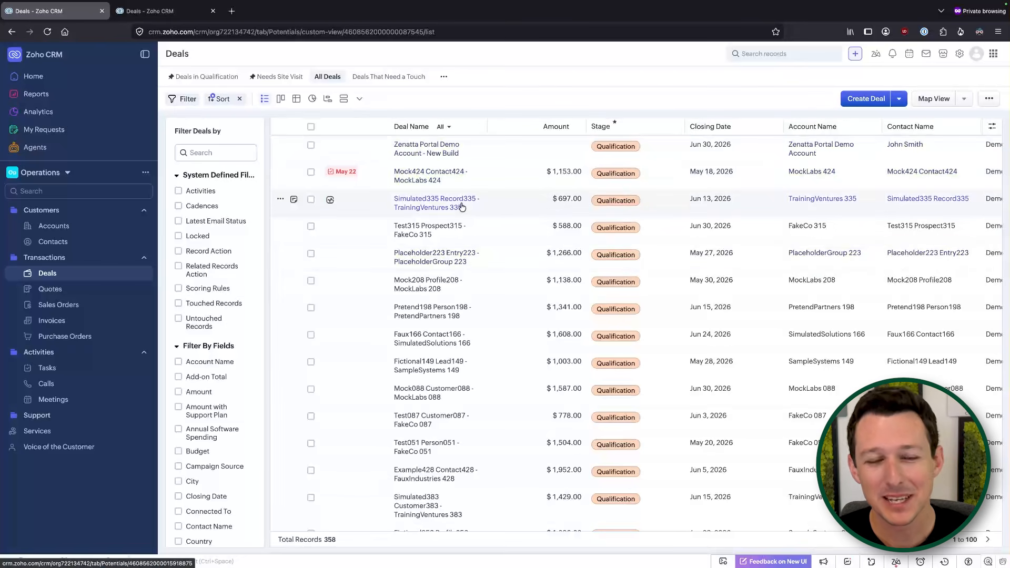
click(424, 77)
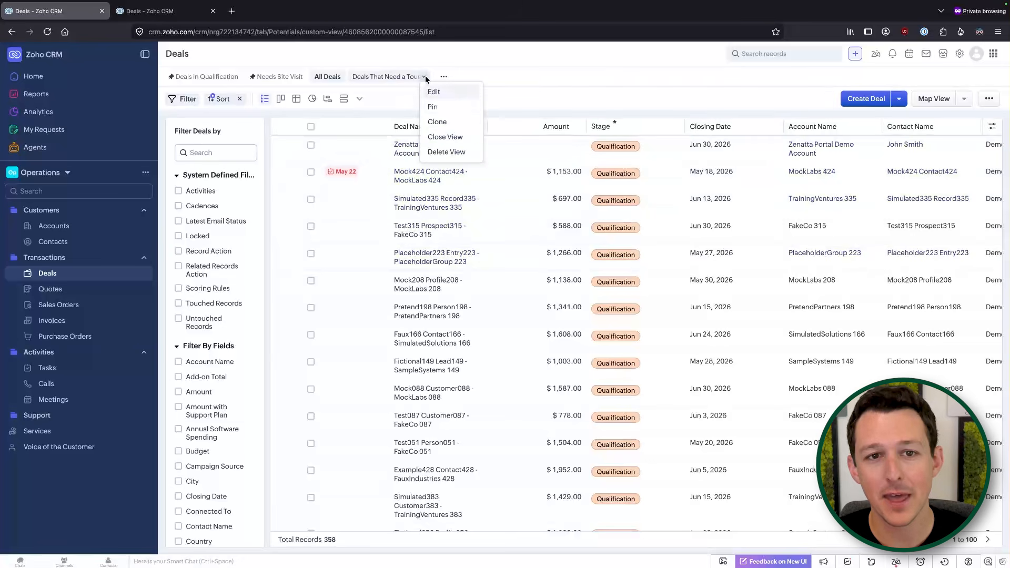
click(433, 107)
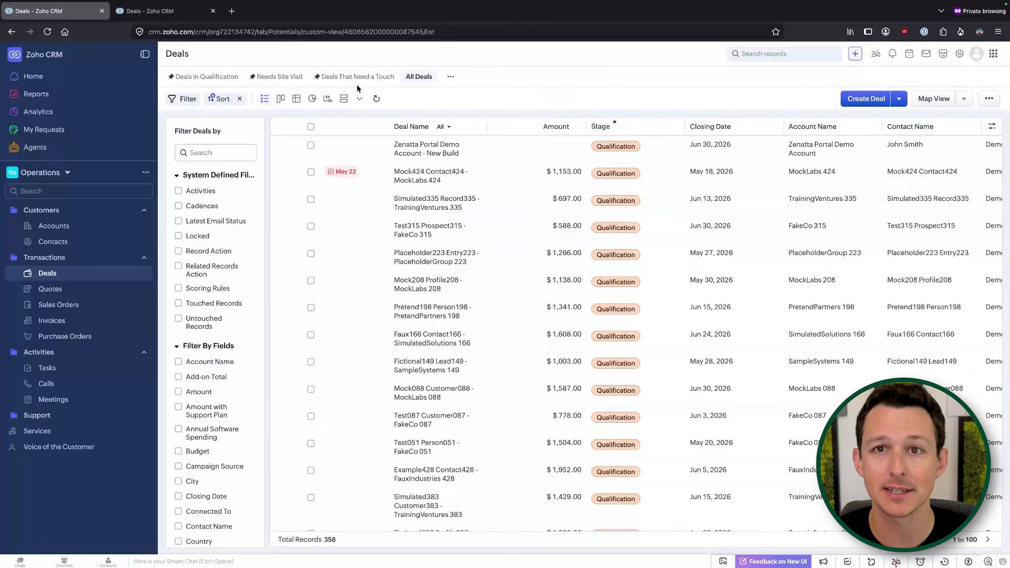
Step: Examine the fields and sections on the "Zenatta Portal Demo Account - New Build" deal record for clutter
click(435, 149)
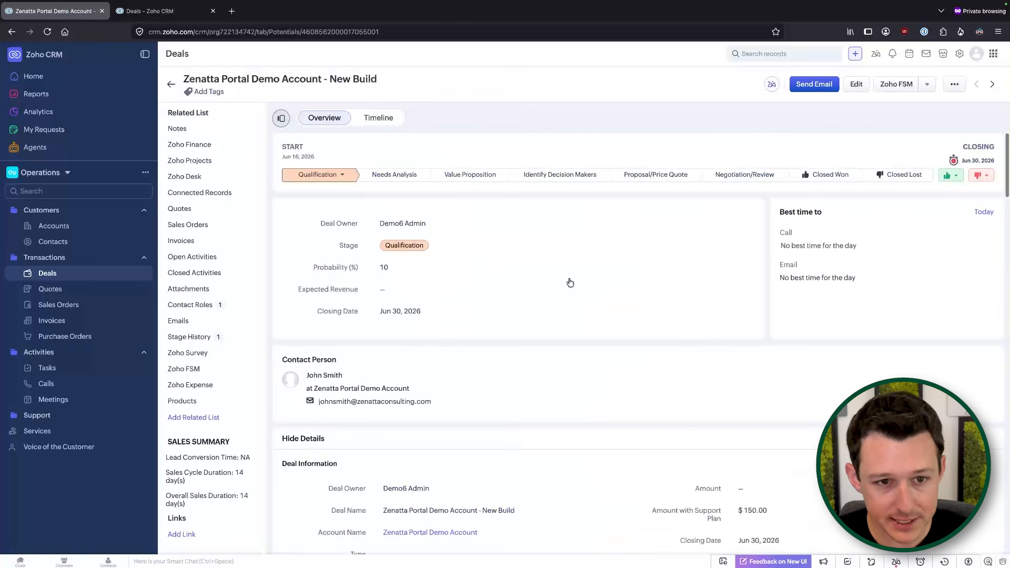
scroll(590, 304, down, 7)
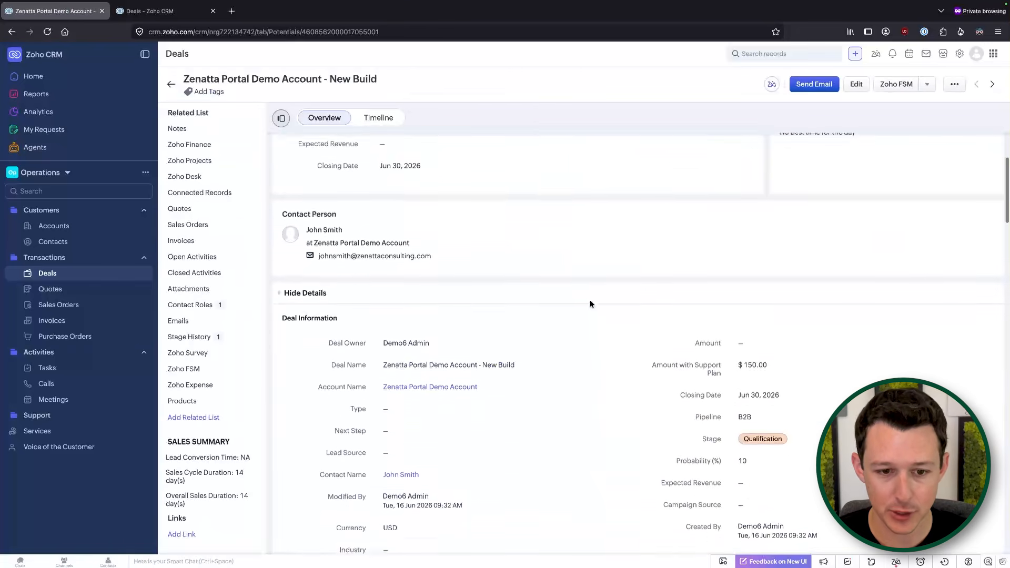
scroll(589, 300, up, 1)
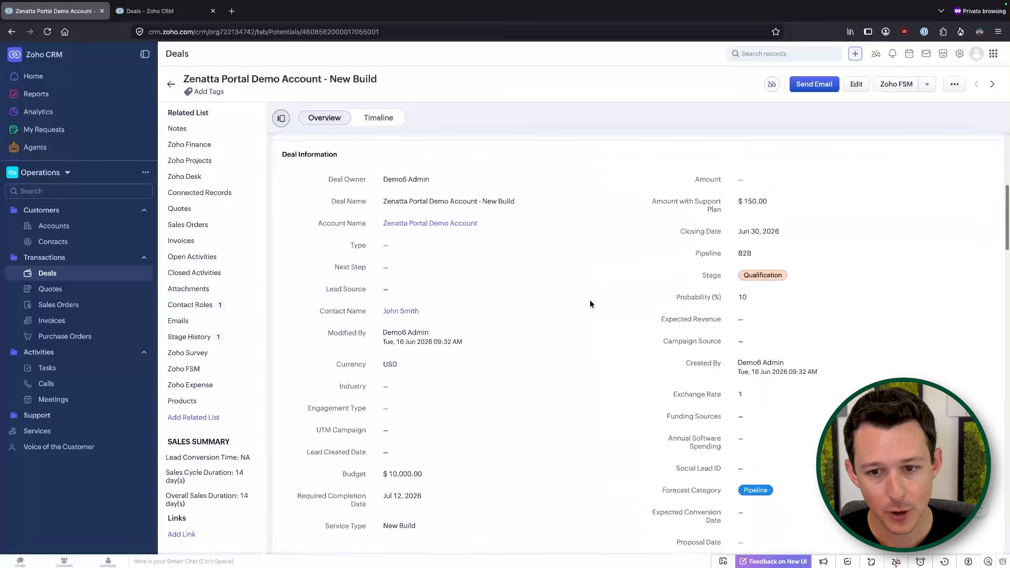
drag(282, 152, 682, 498)
scroll(681, 510, down, 2)
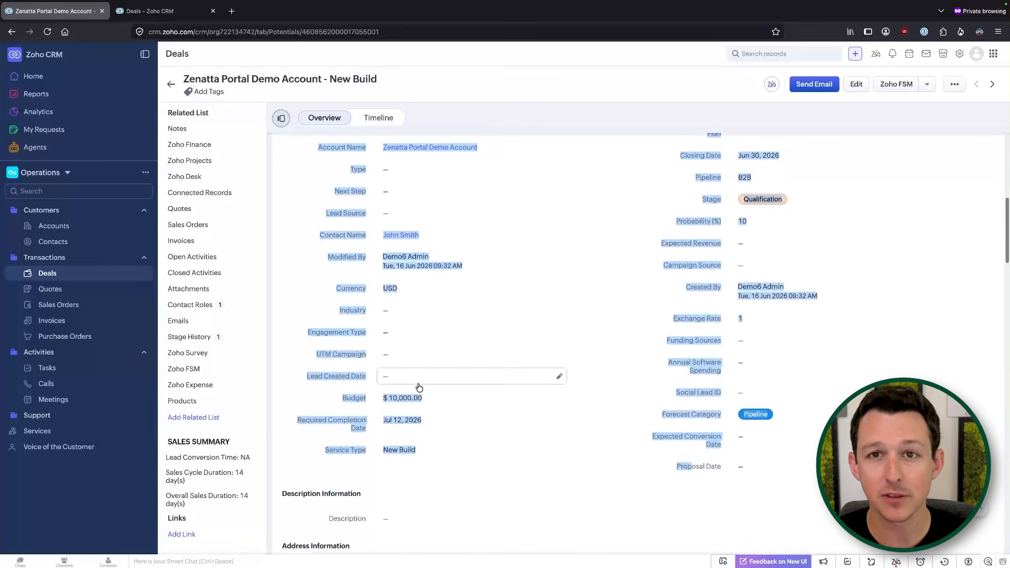
click(277, 465)
scroll(408, 301, down, 5)
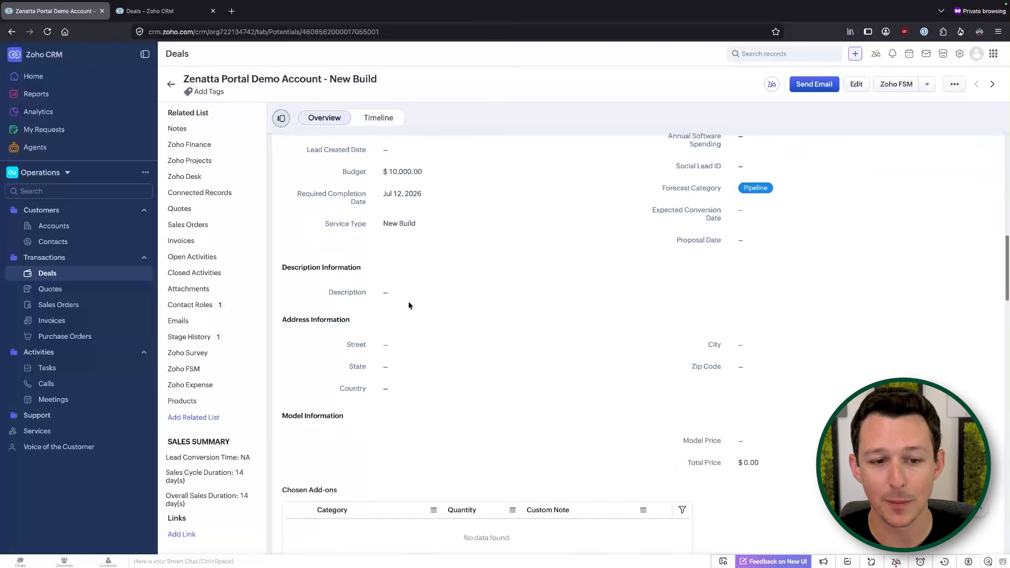
scroll(408, 300, up, 5)
scroll(408, 303, up, 1)
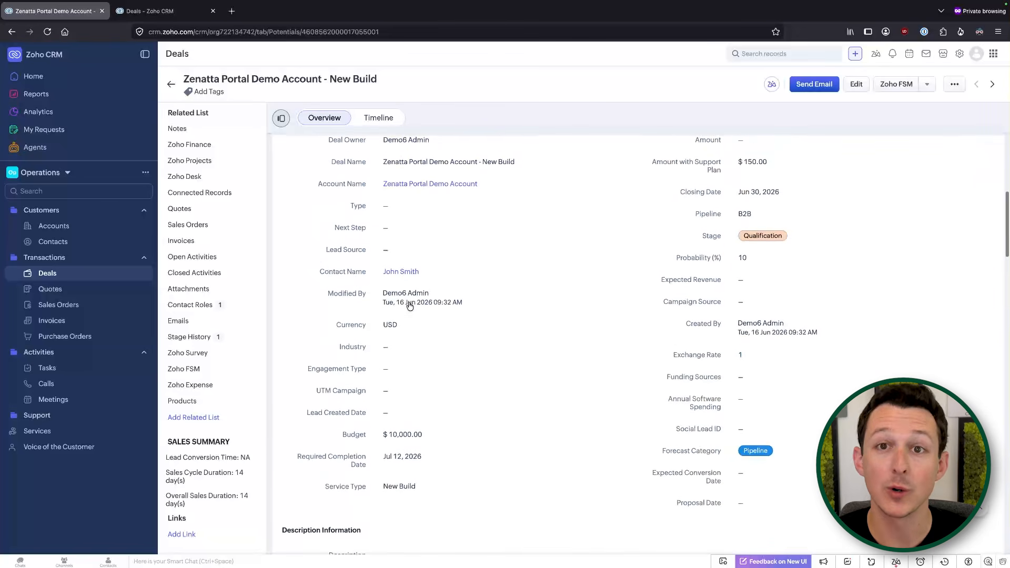
scroll(409, 306, up, 2)
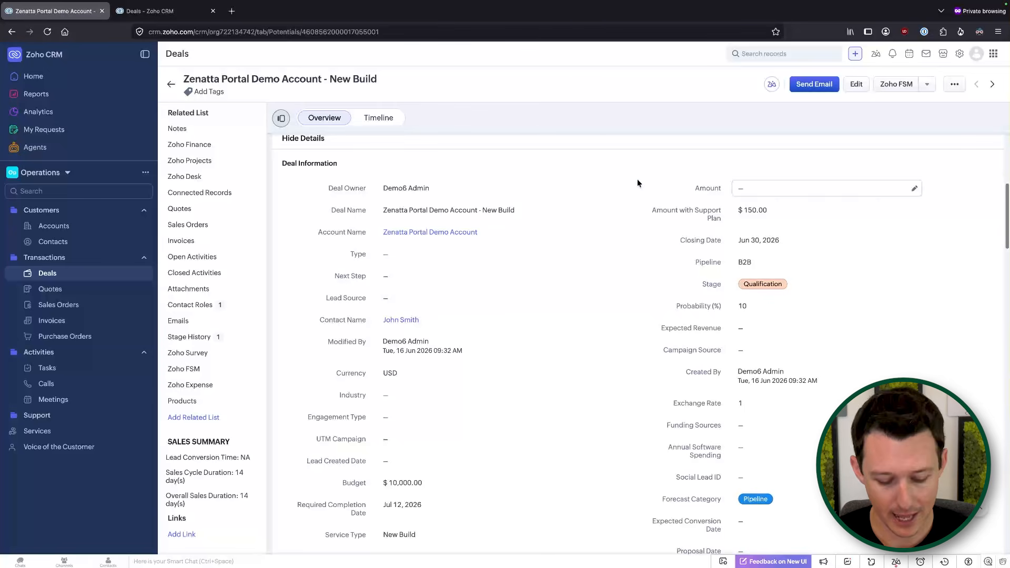
scroll(636, 179, up, 7)
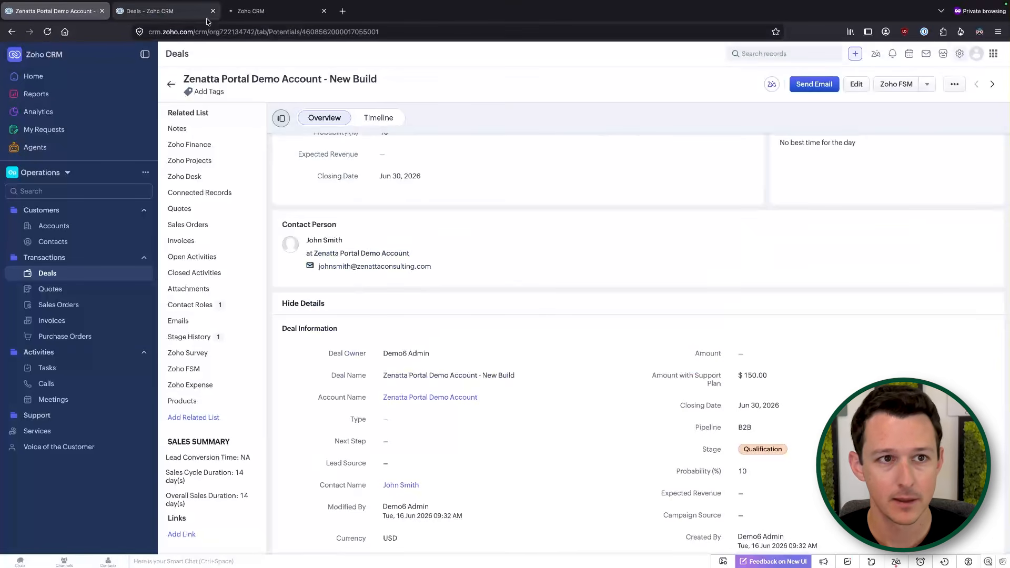
Step: Open the Standard layout of the Deals module for editing from the setup's Modules and Fields, showing its Deal Information section
click(158, 11)
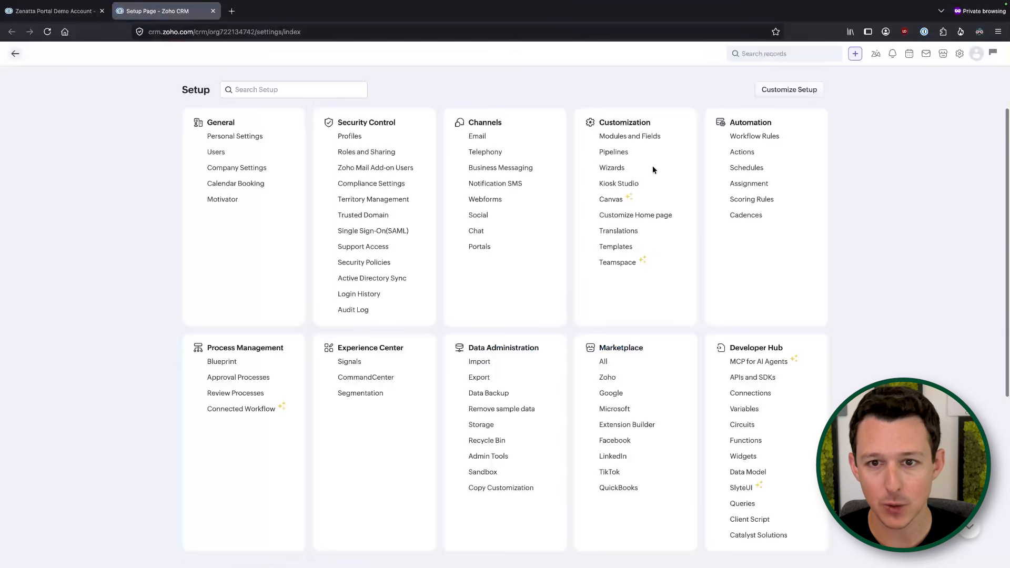
click(647, 141)
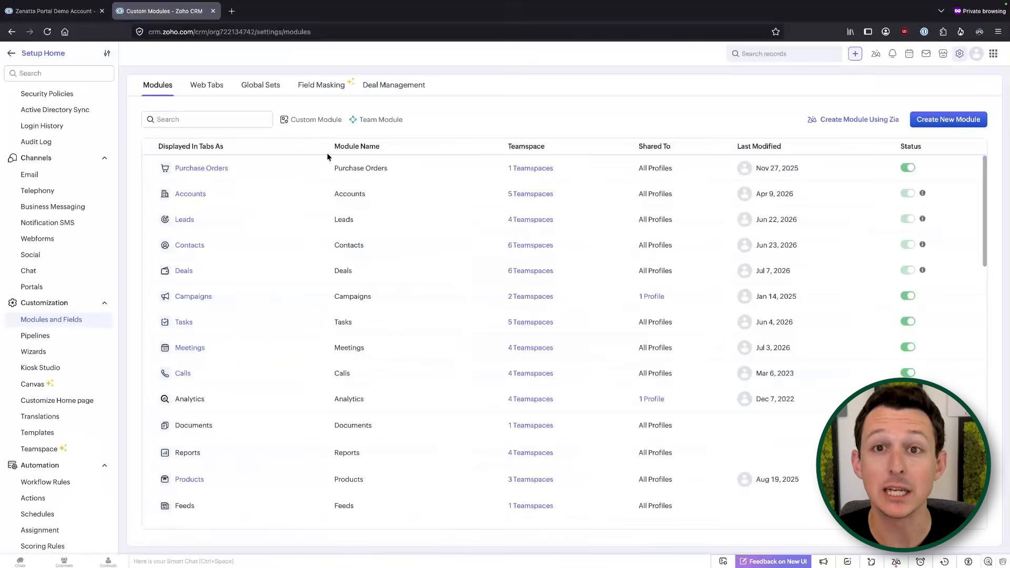
click(185, 271)
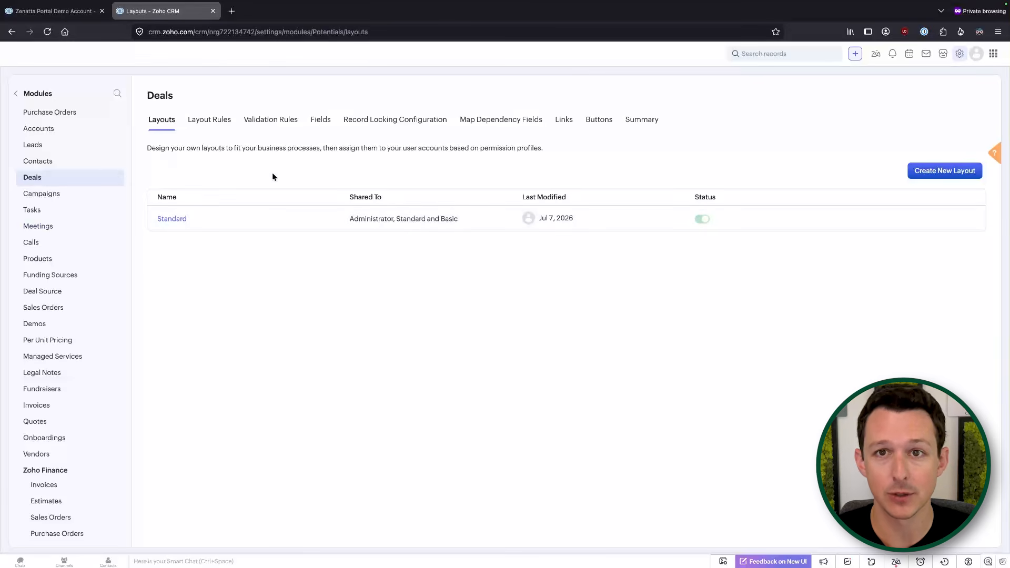
click(174, 219)
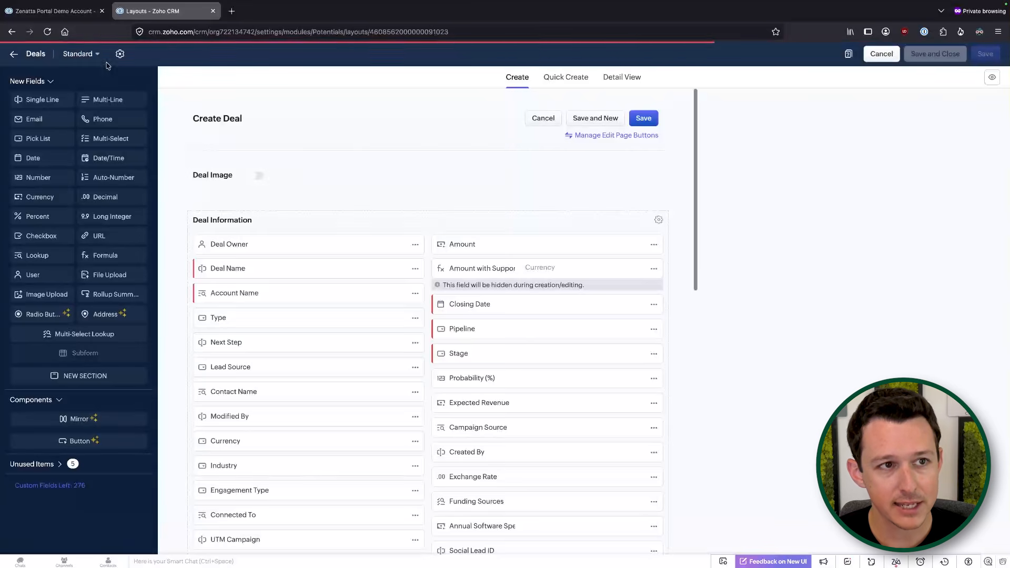
scroll(365, 259, down, 3)
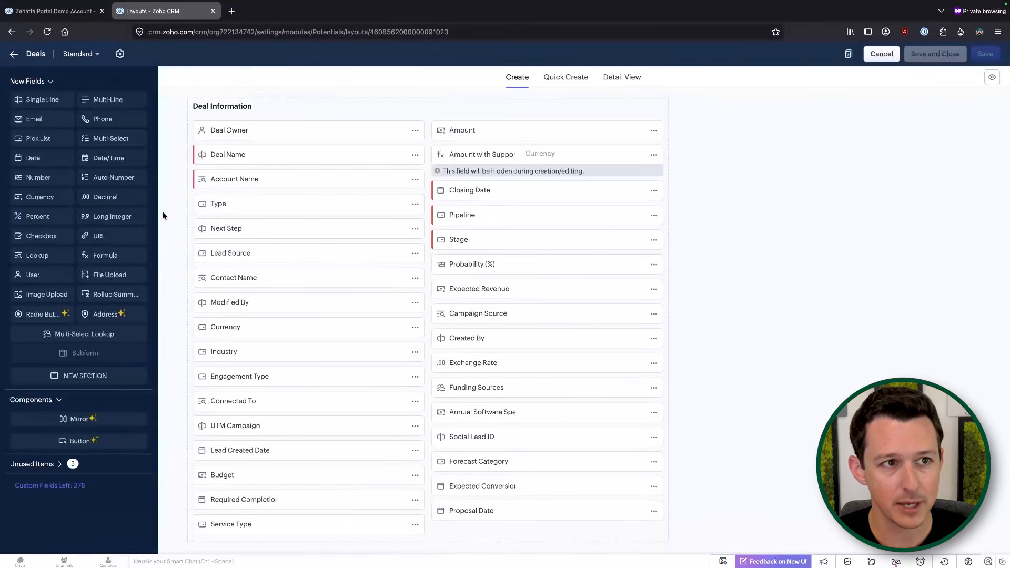
Step: Review the long Deal Information section on the "Zenatta Portal Demo Account - New Build" record and return to the layout editor
click(87, 16)
scroll(392, 384, down, 5)
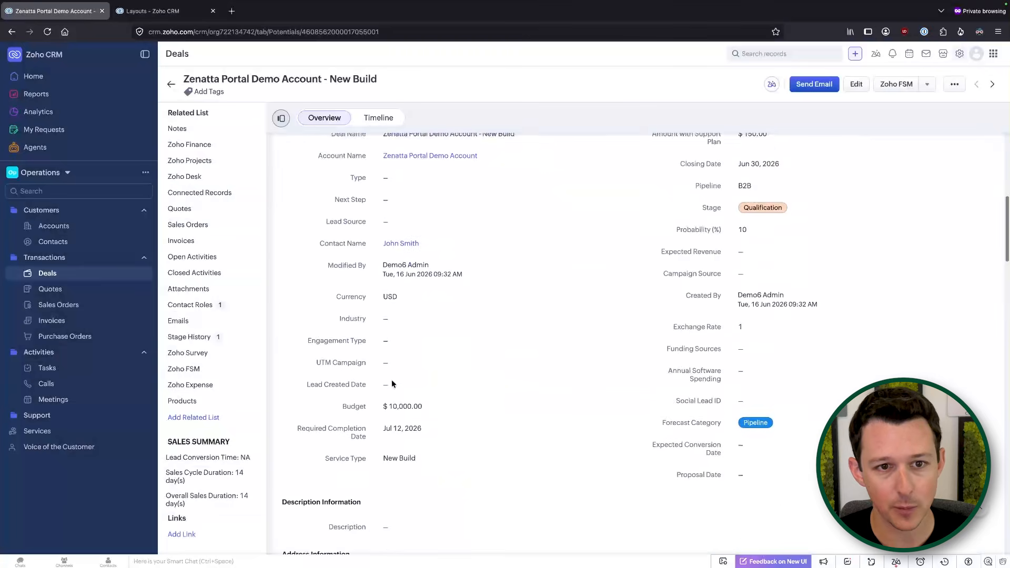
scroll(393, 385, up, 2)
drag(280, 155, 573, 424)
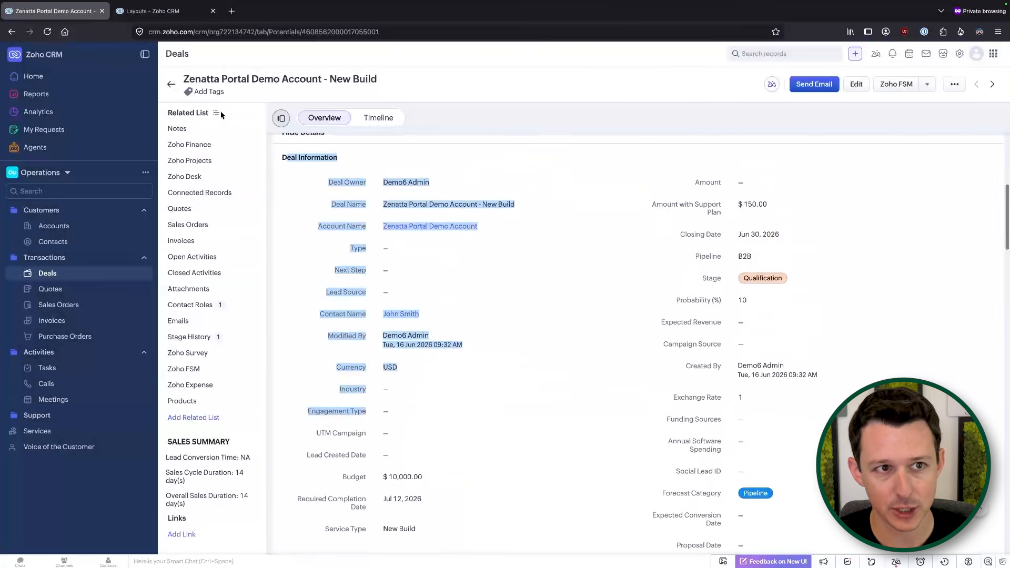
click(153, 11)
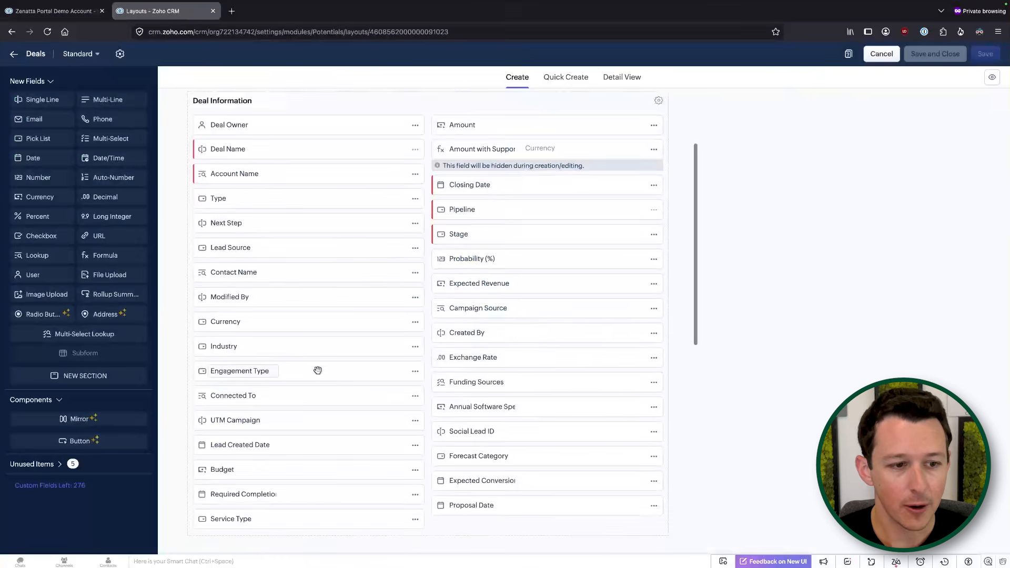
Step: Add a new section below Deal Information in the Deals layout and name it "Discovery Information"
scroll(317, 370, down, 3)
scroll(317, 370, up, 2)
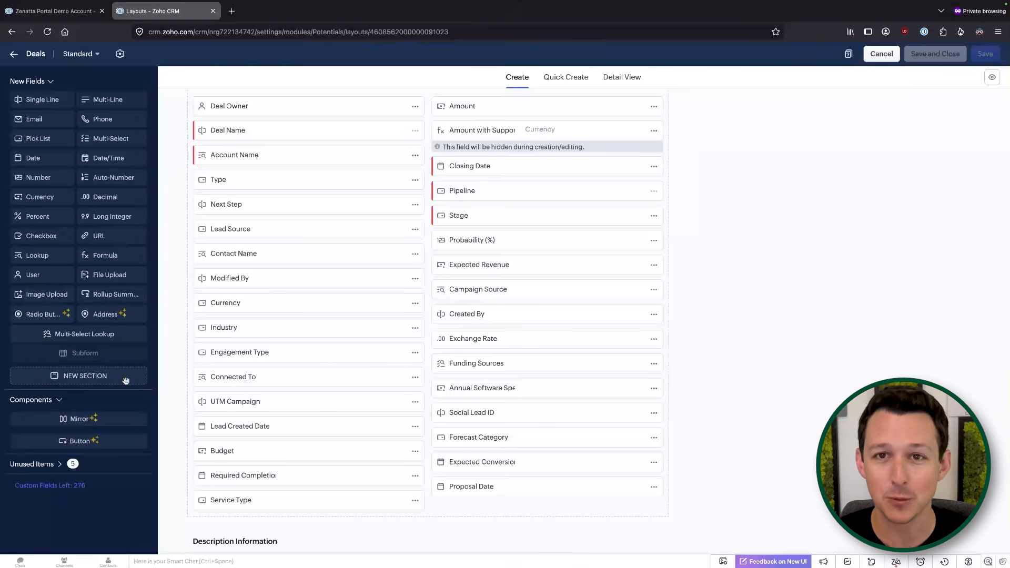
drag(126, 380, 293, 243)
click(250, 317)
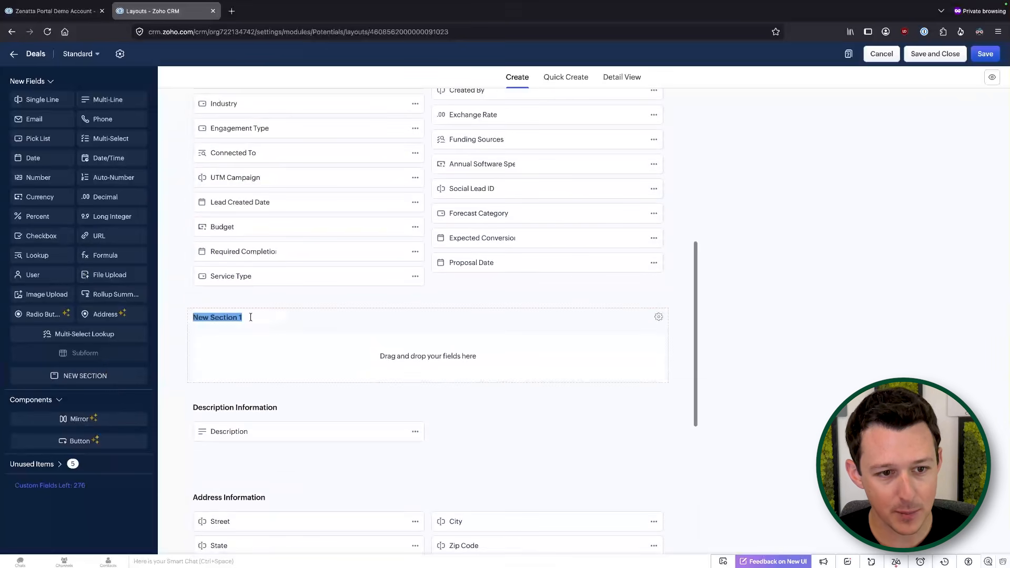
text(Discovery Information)
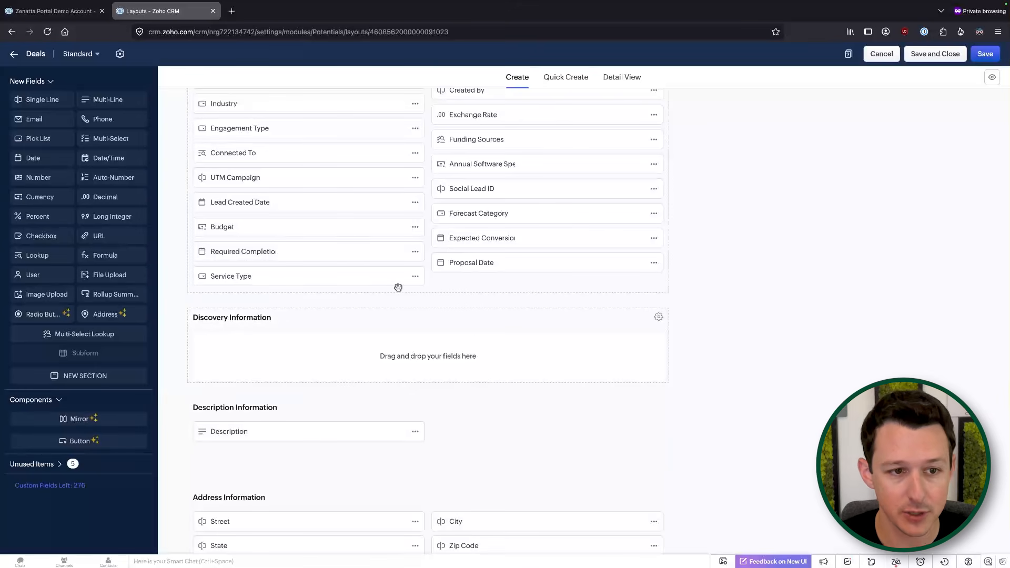
Step: Move the Budget, Required Completion Date, Service Type and Annual Software Spending fields from Deal Information into the Discovery Information section
drag(350, 232, 353, 358)
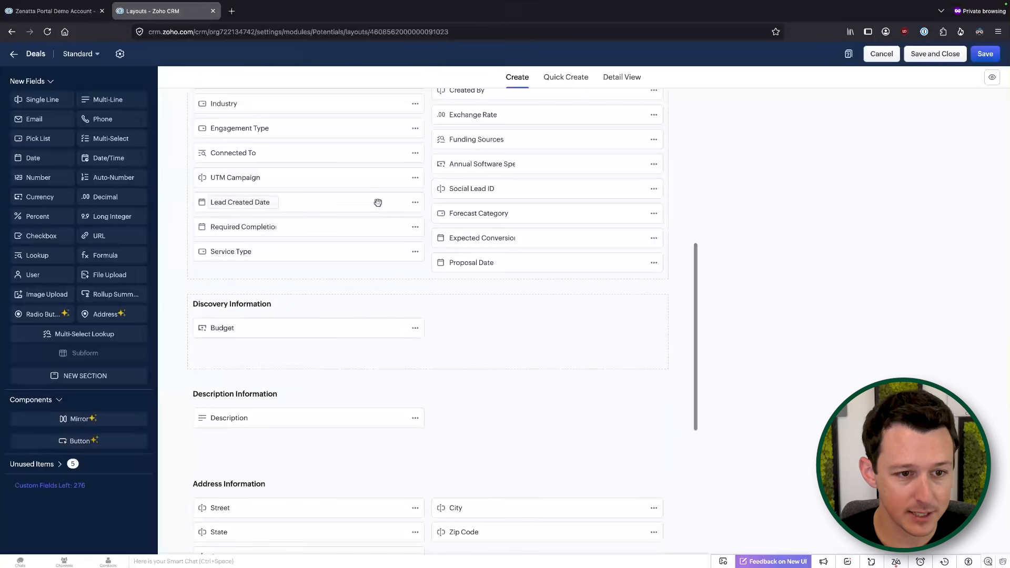
drag(366, 229, 362, 378)
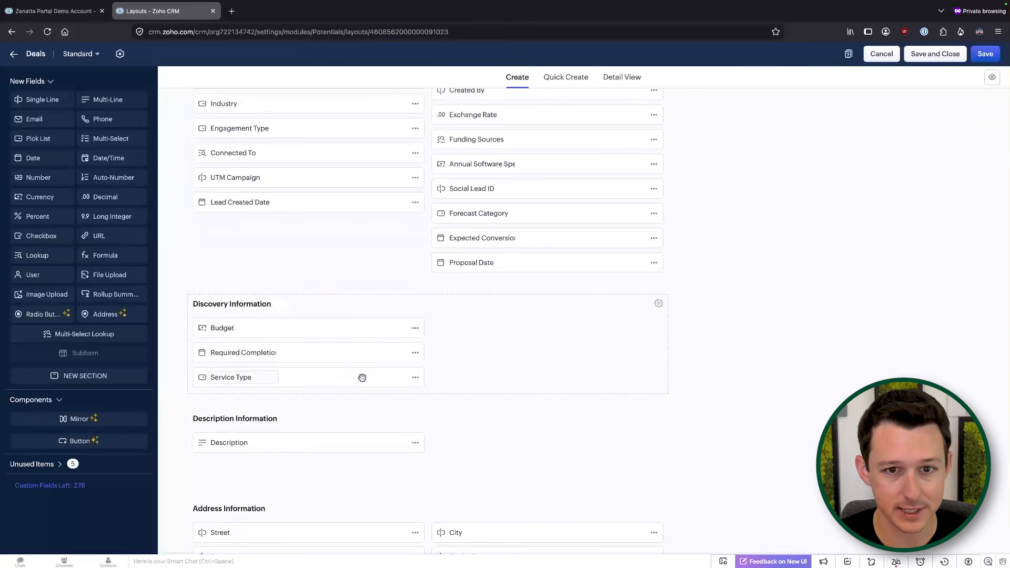
scroll(497, 351, up, 1)
drag(557, 205, 555, 368)
Step: Add another section between Discovery Information and Description Information and name it "Timeline Information"
scroll(553, 366, up, 3)
scroll(554, 367, up, 1)
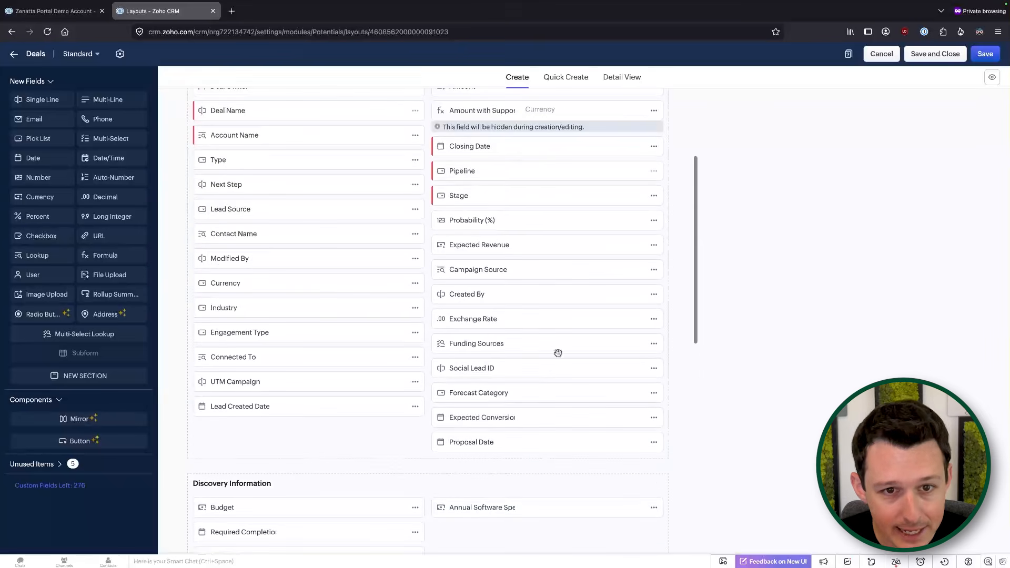
scroll(495, 239, up, 2)
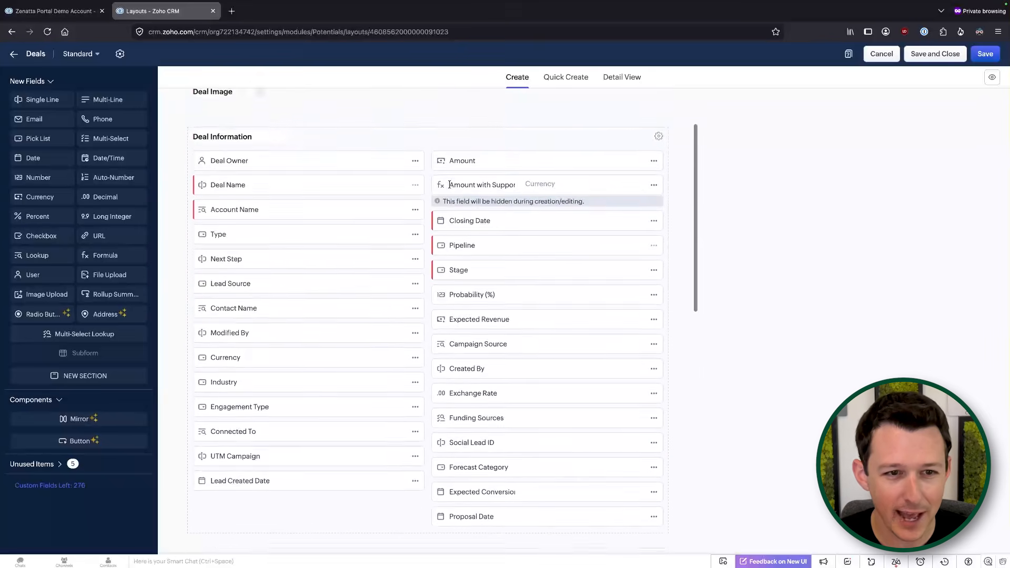
scroll(450, 188, down, 2)
scroll(450, 187, down, 2)
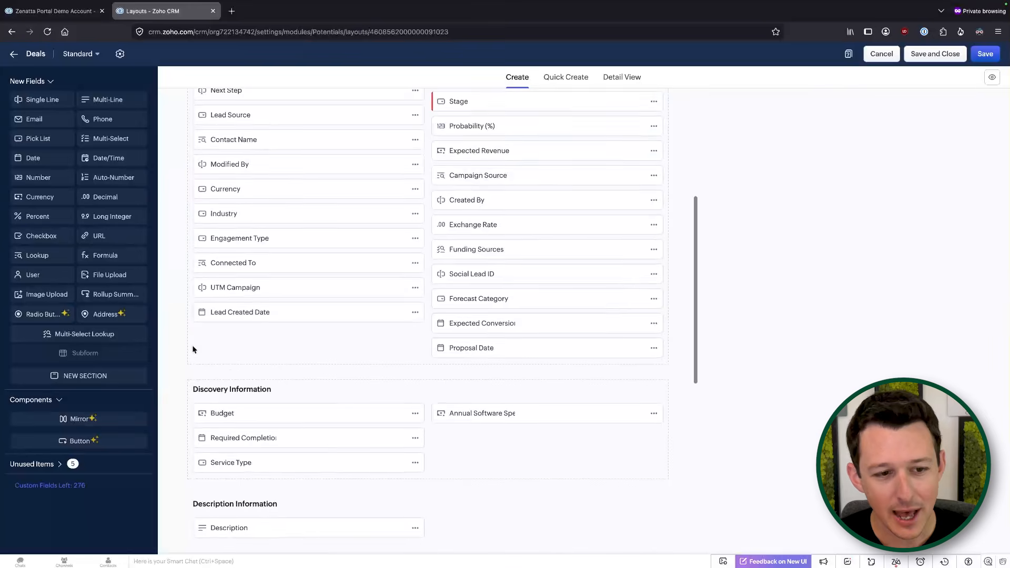
scroll(191, 349, down, 1)
drag(100, 377, 323, 342)
triple_click(271, 349)
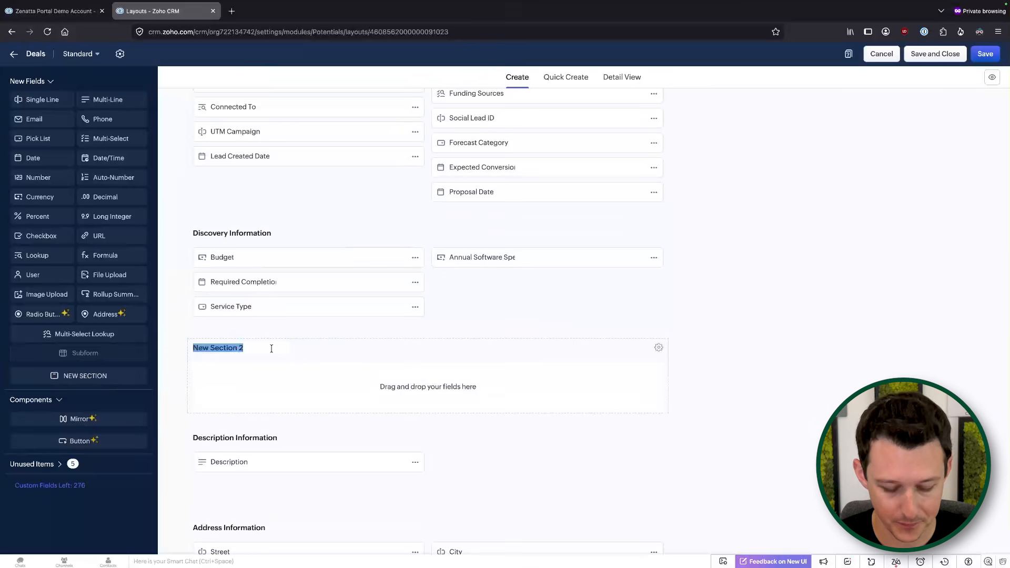
text(Timeline Information)
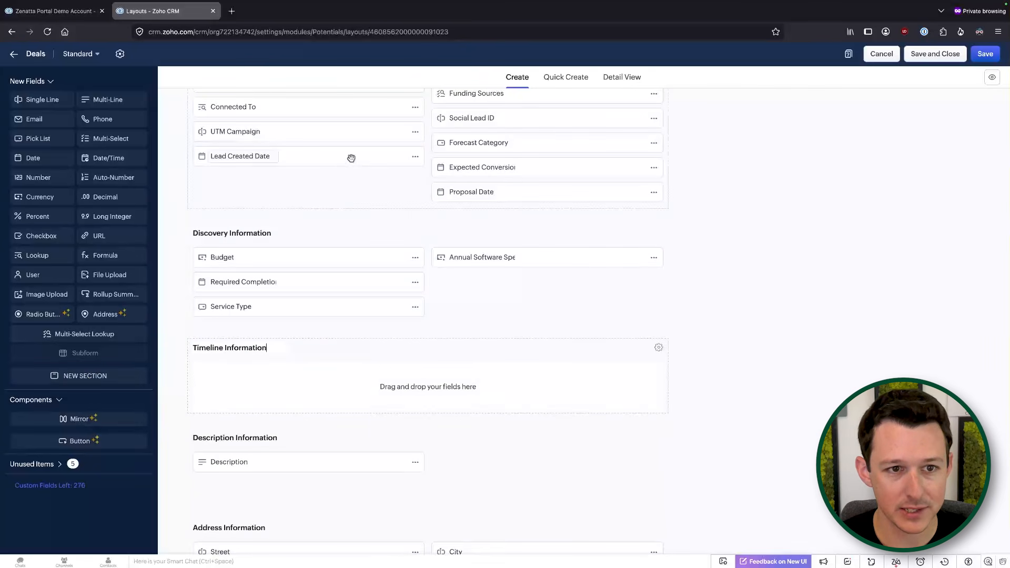
Step: Move the Lead Created Date, Expected Conversion Date and Proposal Date fields into Timeline Information and save the layout
drag(351, 158, 352, 393)
drag(552, 162, 349, 393)
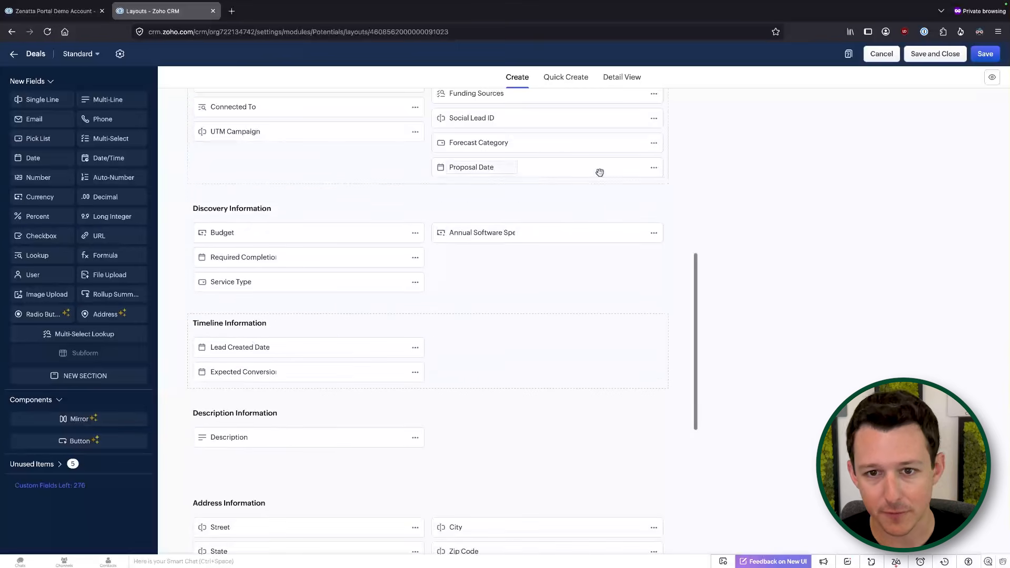
drag(599, 172, 330, 392)
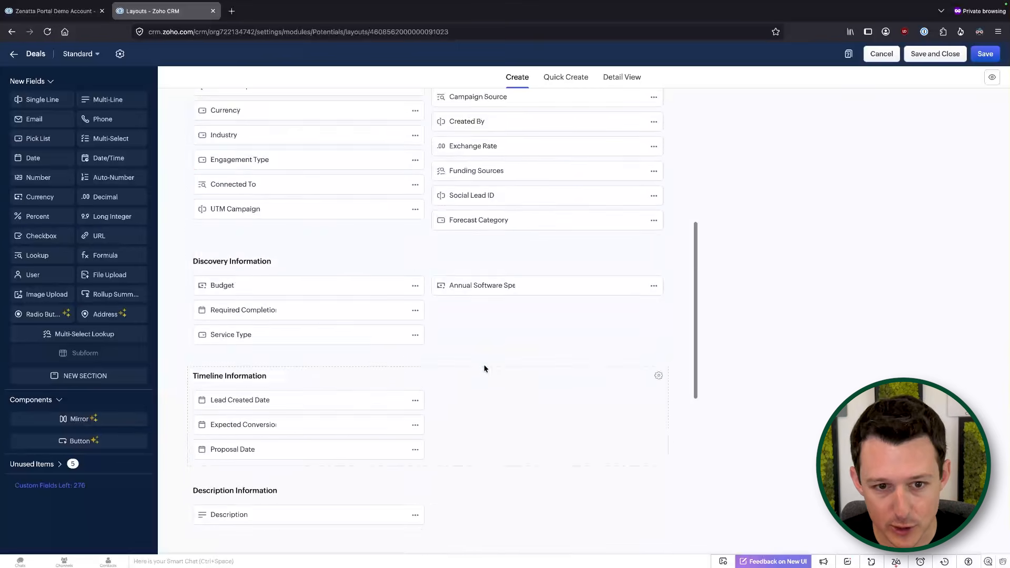
scroll(485, 368, up, 4)
mouse_move(535, 182)
mouse_down()
mouse_move(526, 174)
mouse_move(518, 205)
mouse_move(533, 180)
mouse_up()
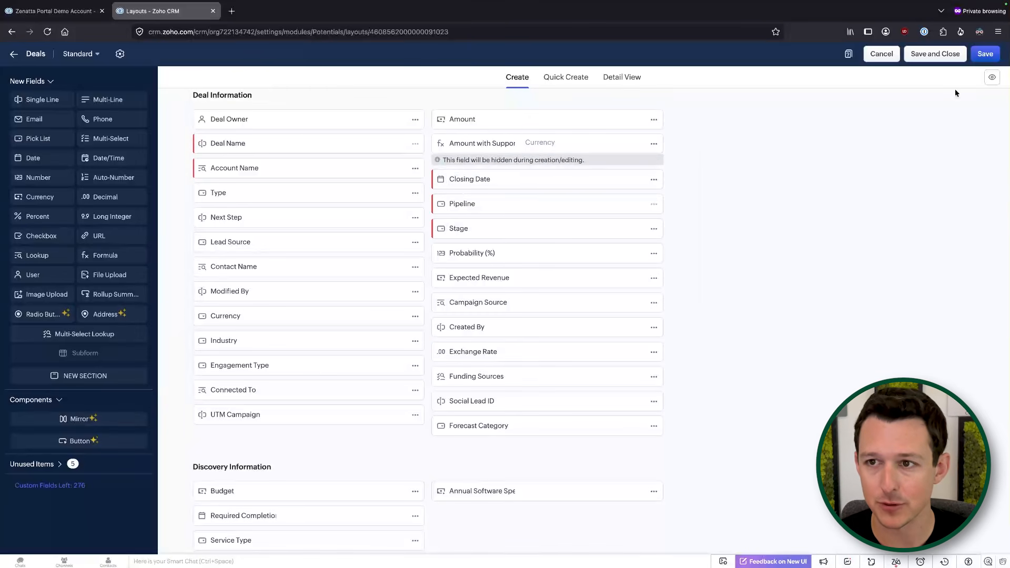
click(985, 54)
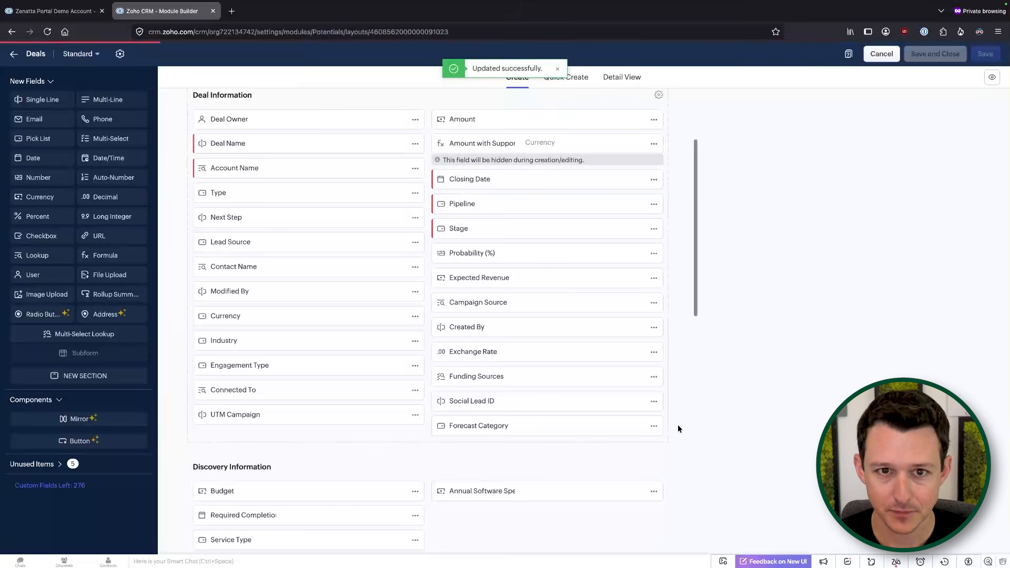
Step: Reload the "Zenatta Portal Demo Account - New Build" deal record and check its Discovery and Timeline Information sections
click(67, 11)
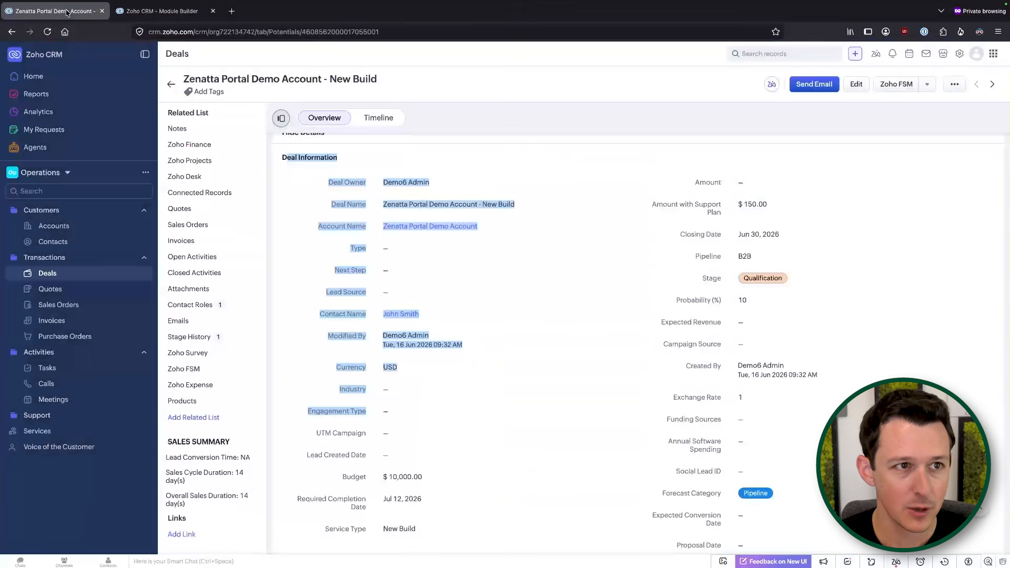
click(47, 33)
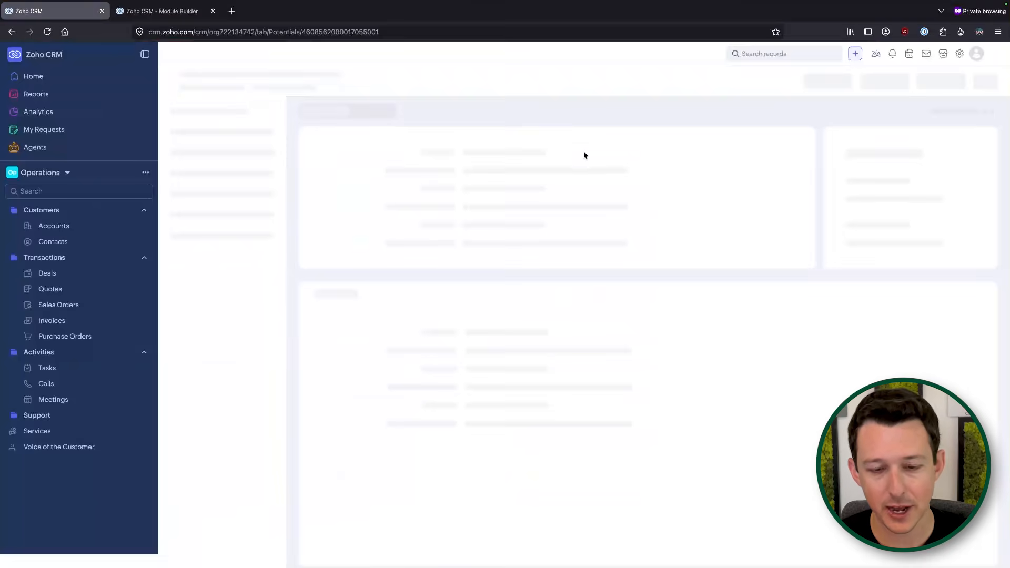
scroll(605, 359, down, 6)
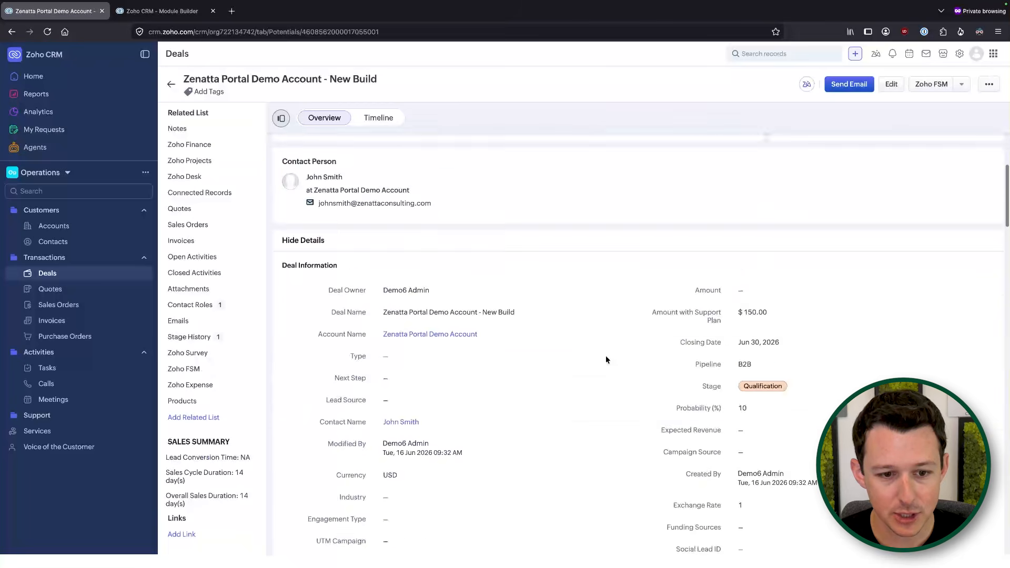
scroll(605, 356, down, 2)
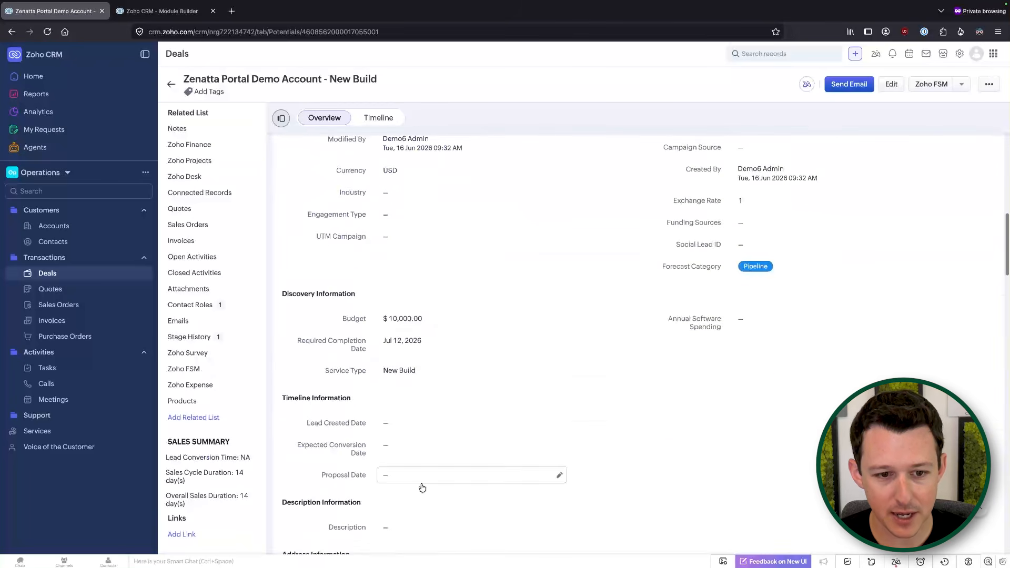
scroll(599, 252, up, 3)
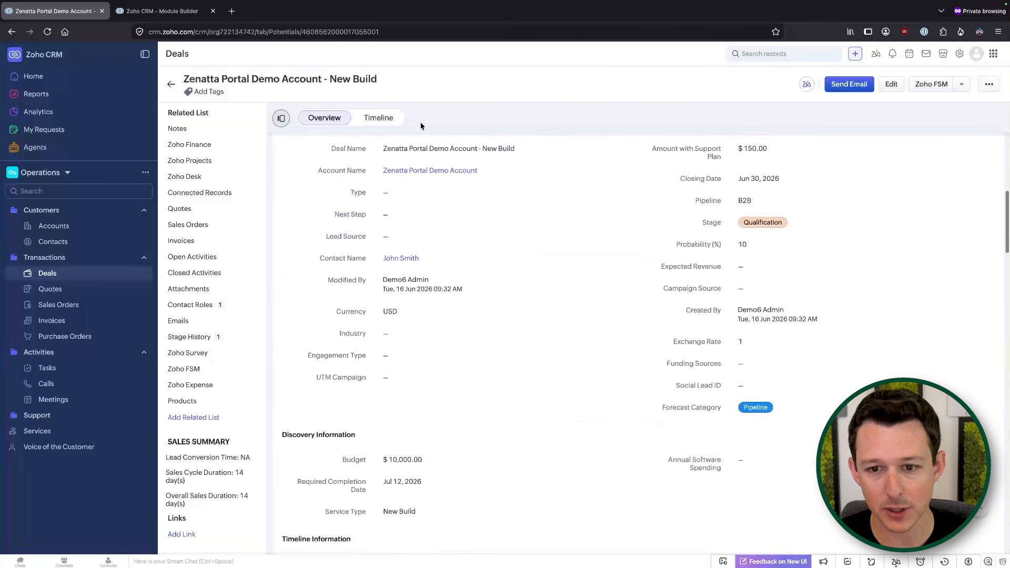
Step: Return to the Deals layout editor and move the Industry field from Deal Information to the Discovery Information section
click(192, 11)
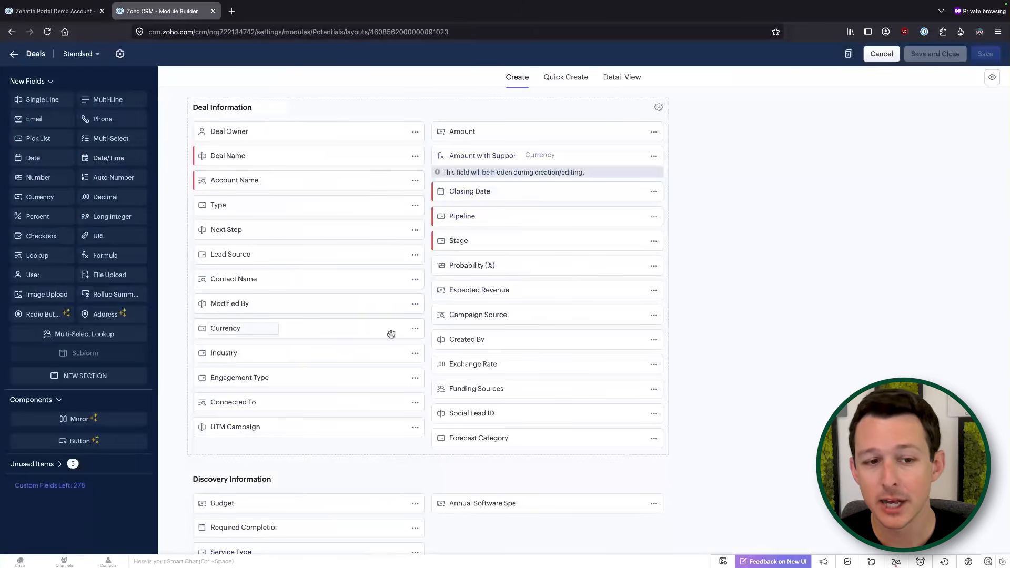
scroll(373, 383, down, 2)
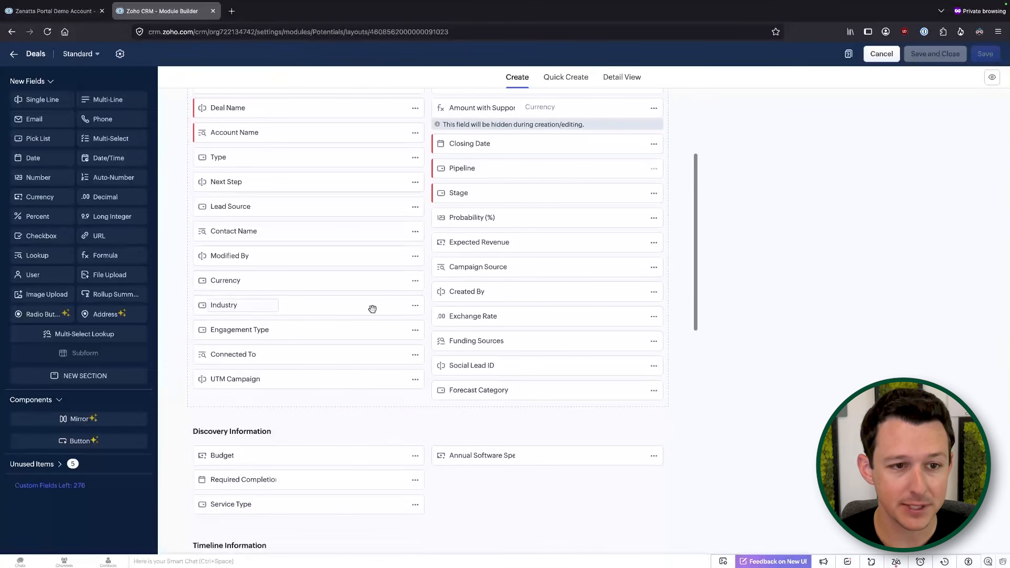
drag(372, 306, 530, 451)
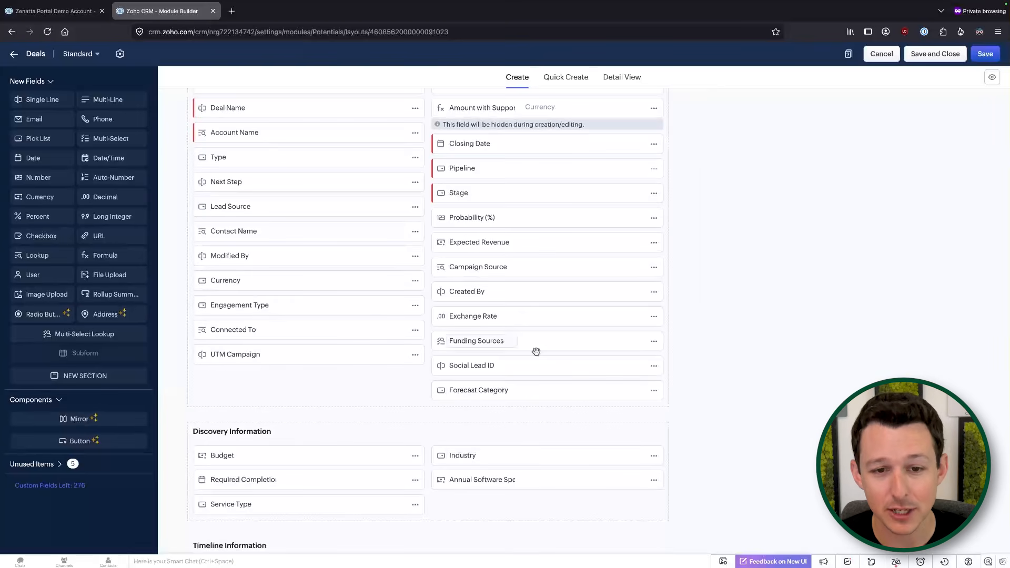
Step: Remove the Engagement Type field from the Deal Information section of the layout
scroll(551, 332, up, 2)
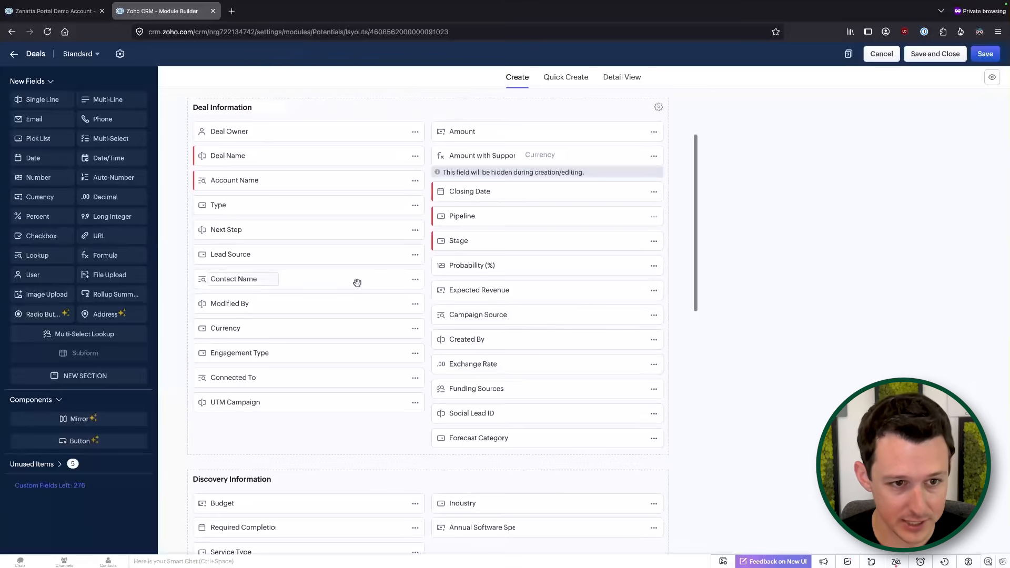
click(266, 356)
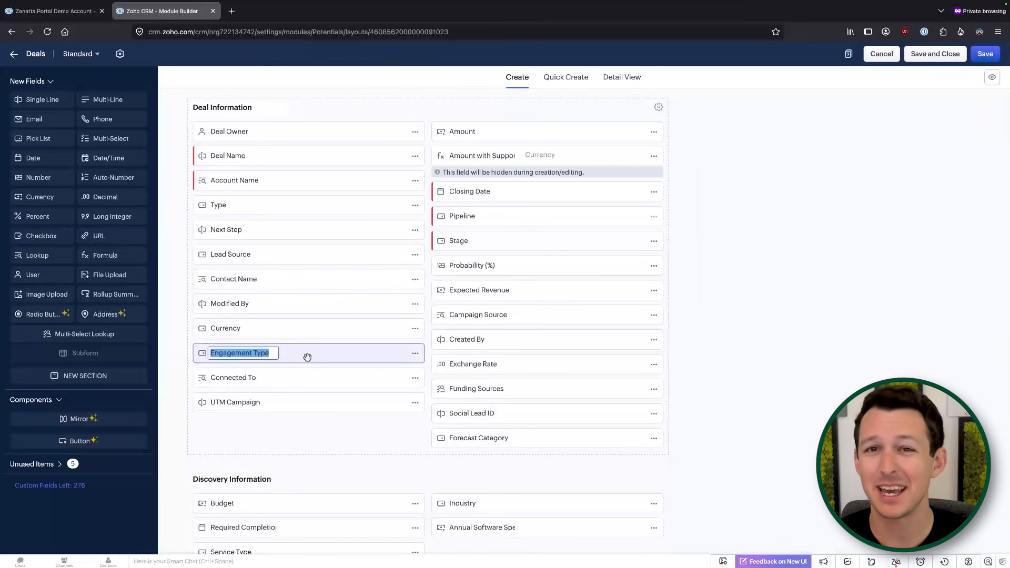
click(745, 389)
click(415, 354)
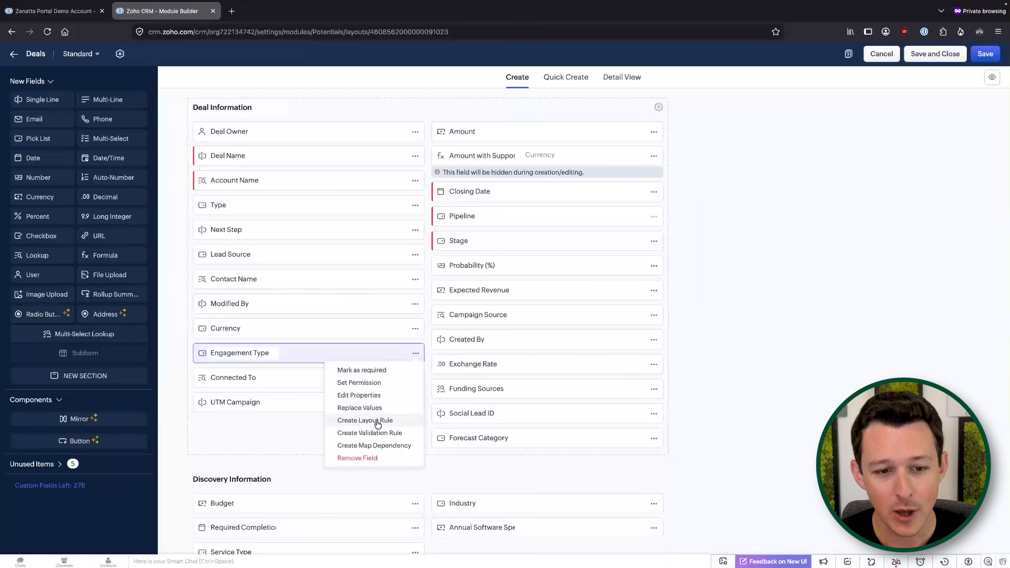
click(367, 458)
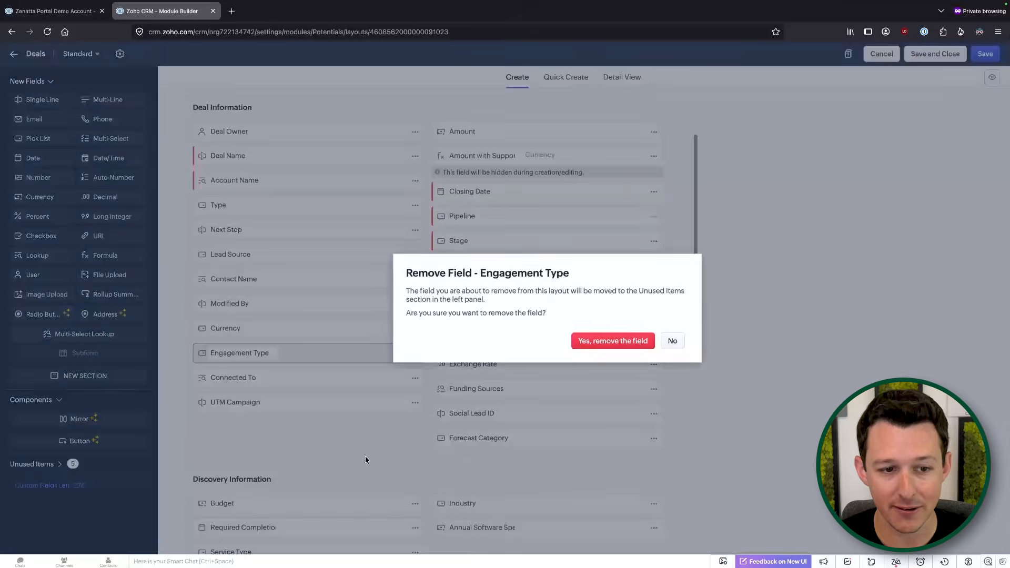
click(612, 341)
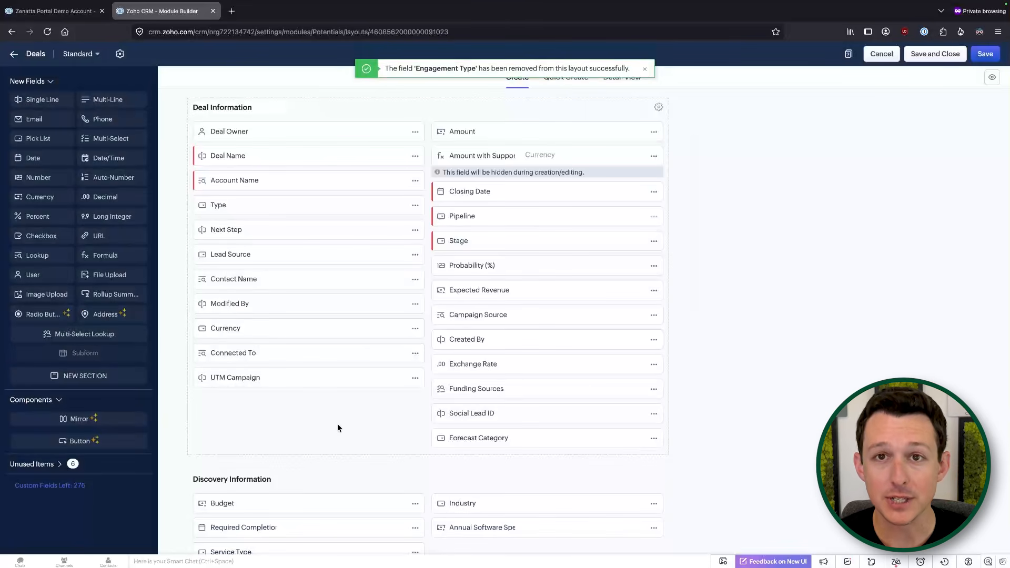
Step: Check the layout's unused items for the removed Engagement Type field, leaving the list collapsed again
click(36, 464)
scroll(36, 466, down, 5)
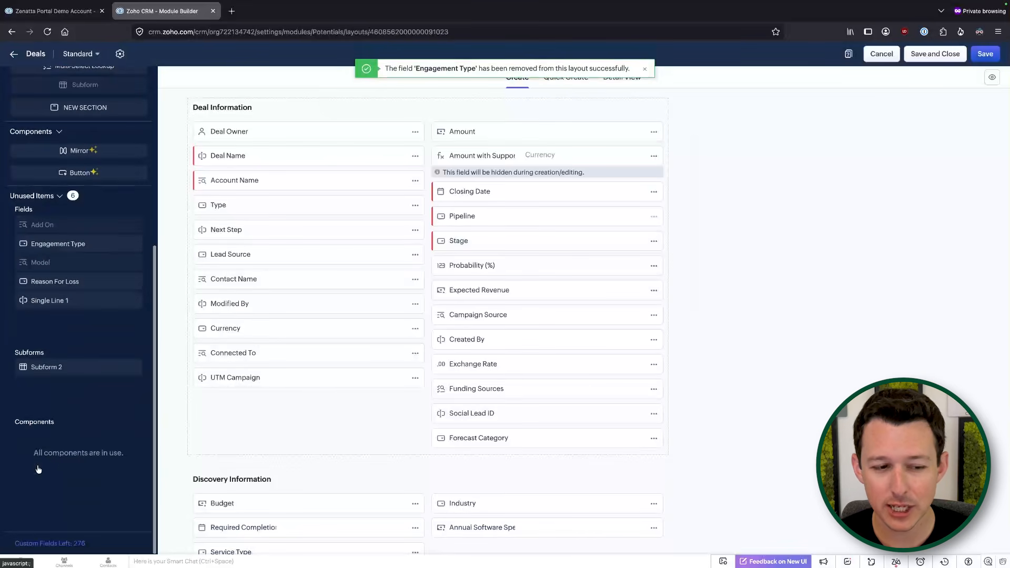
click(44, 197)
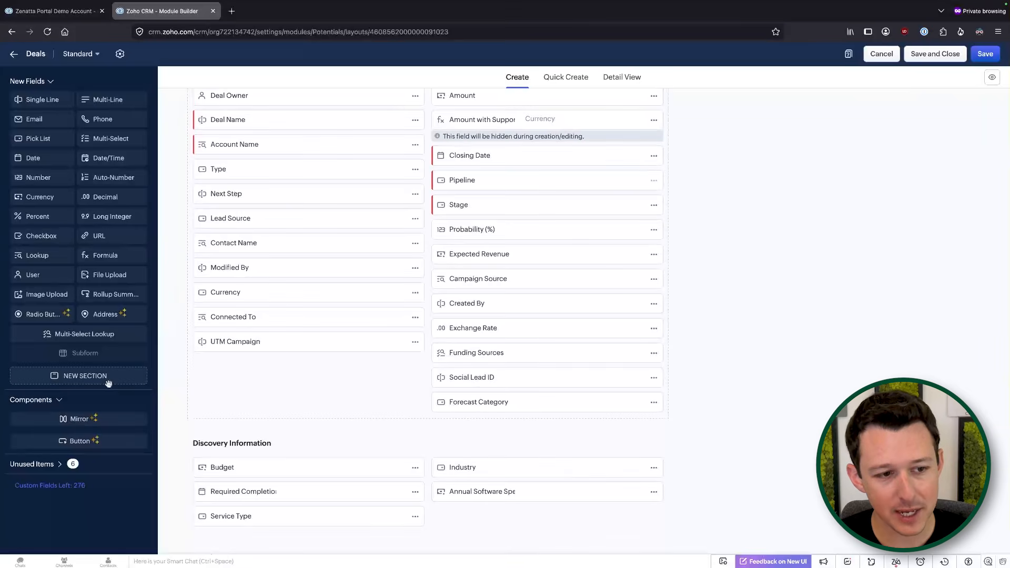
Step: Add a new section between Deal Information and Discovery Information in the layout and name it "Record Information"
drag(103, 377, 445, 238)
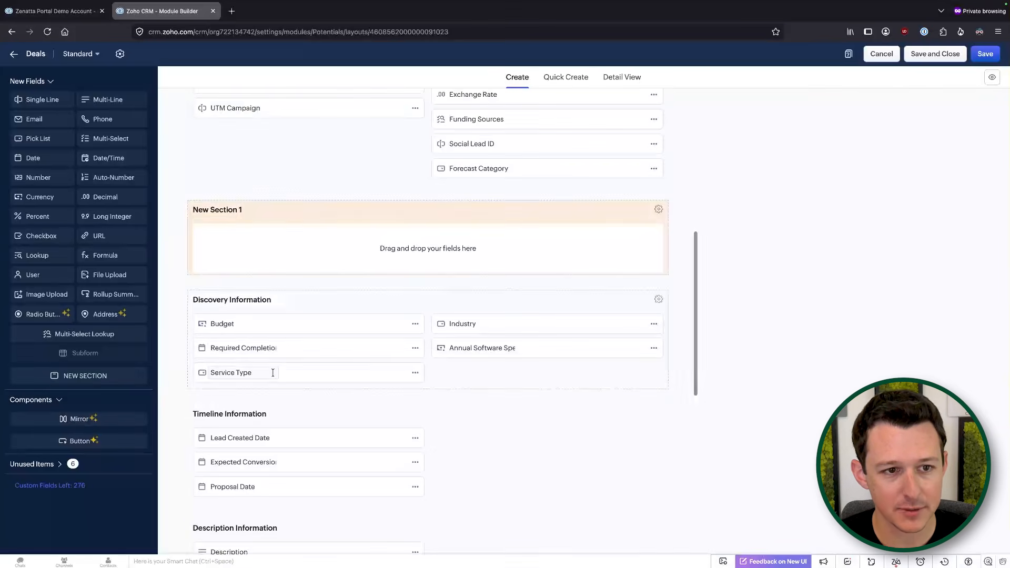
scroll(257, 298, up, 3)
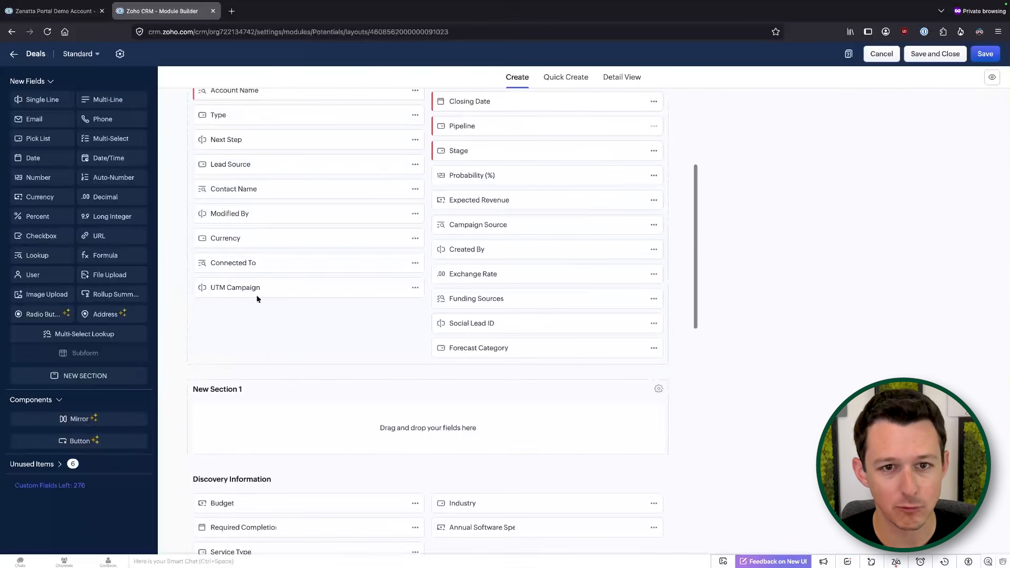
triple_click(251, 388)
text(Record In)
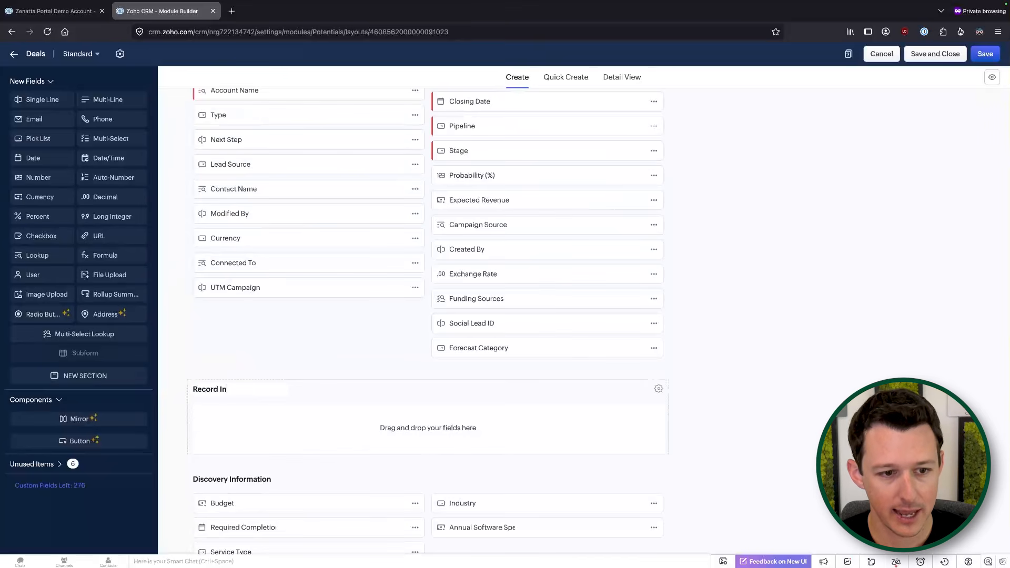
text(formation)
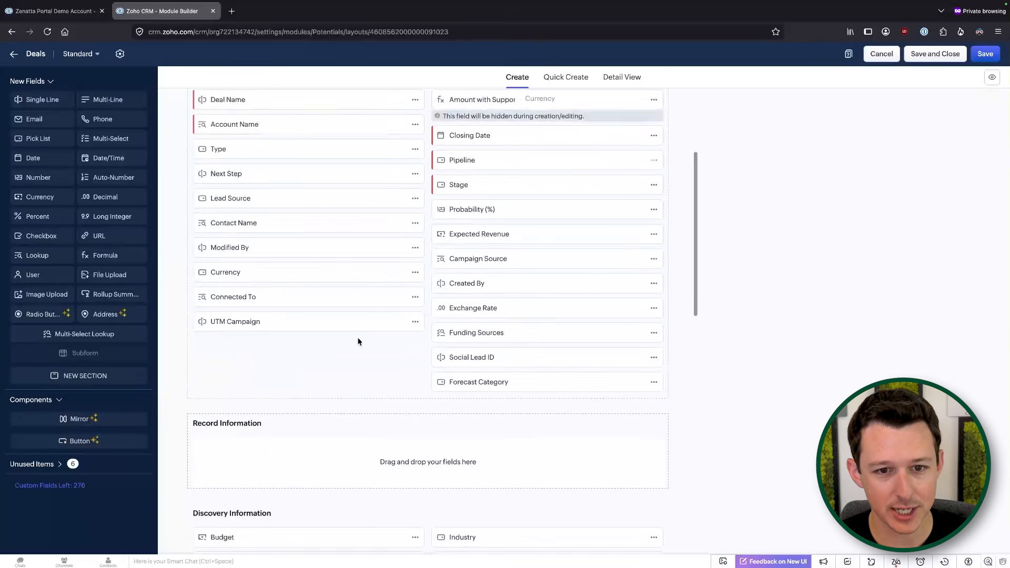
Step: Move the Created By, Modified By, Currency and Exchange Rate fields from Deal Information into the Record Information section
scroll(356, 343, up, 1)
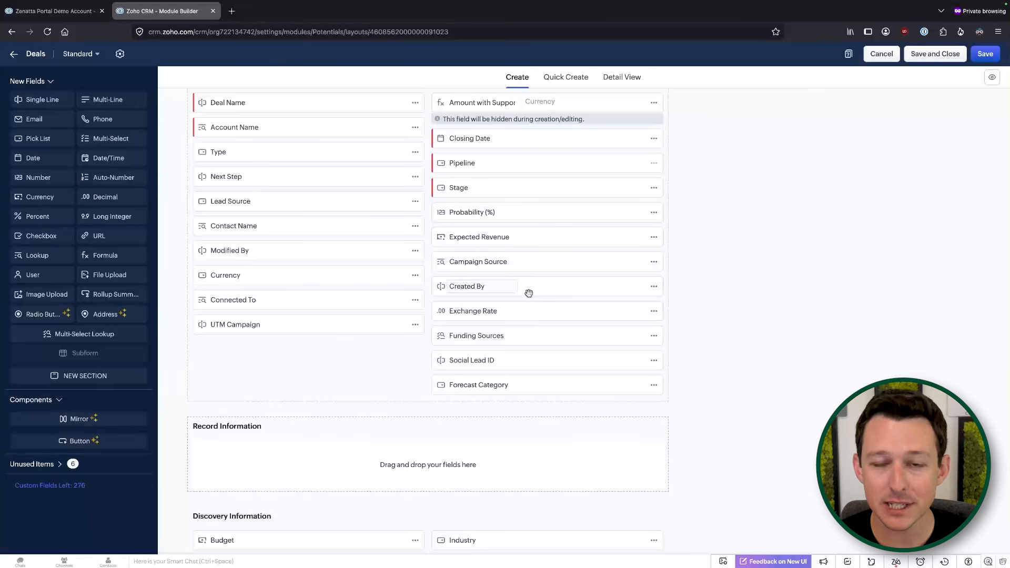
drag(528, 293, 310, 461)
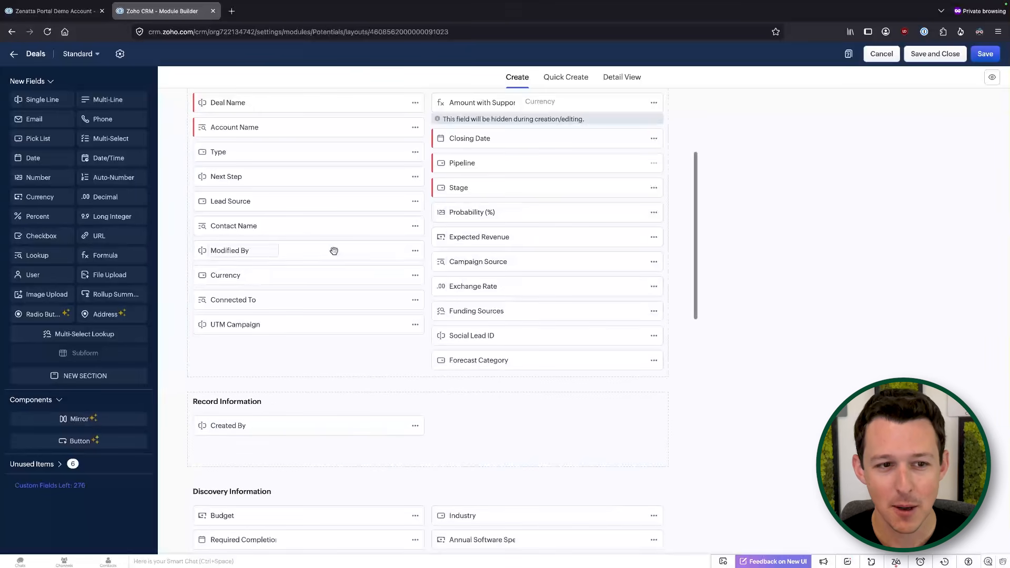
drag(333, 251, 341, 450)
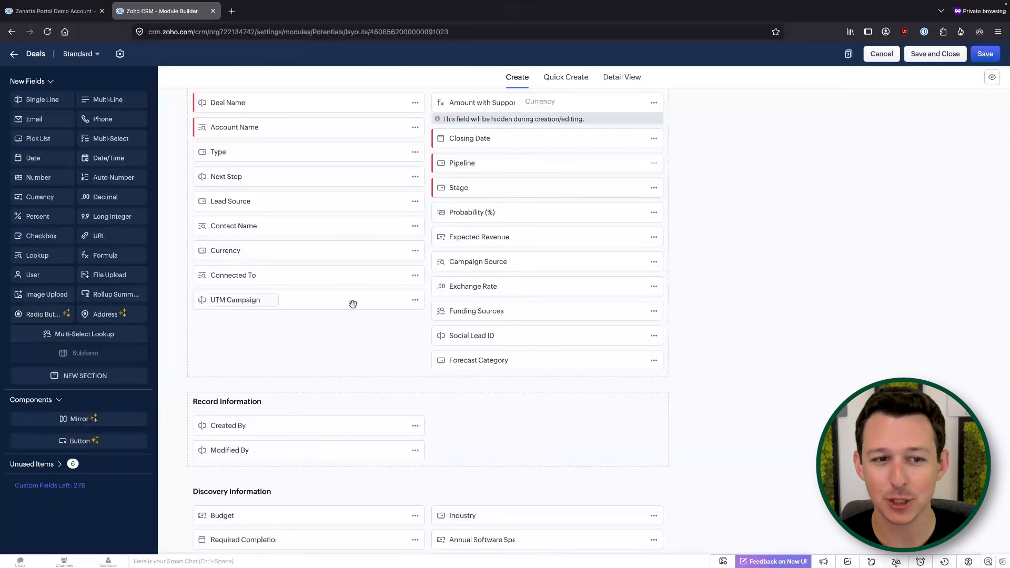
drag(361, 257, 575, 445)
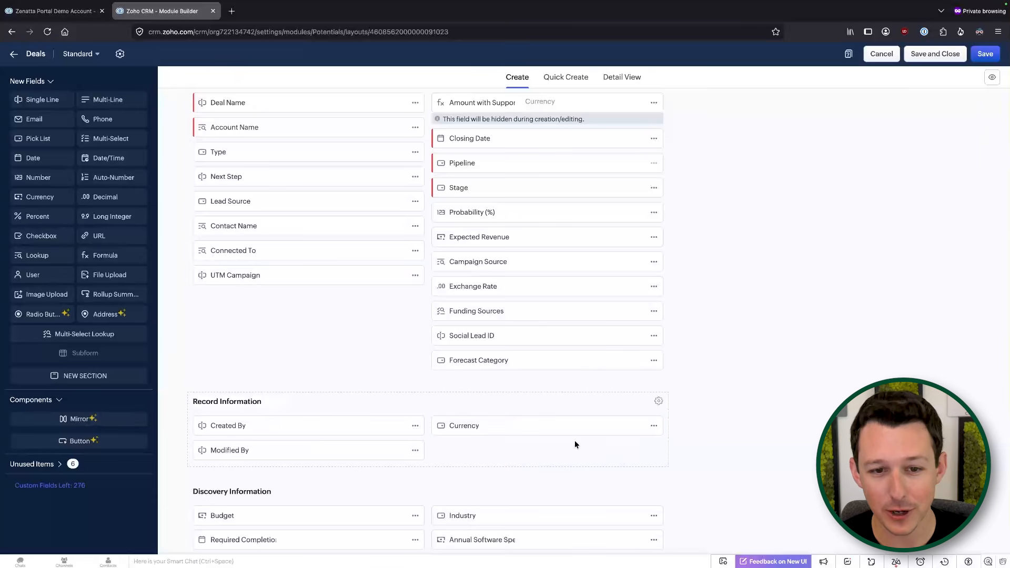
drag(566, 292, 538, 438)
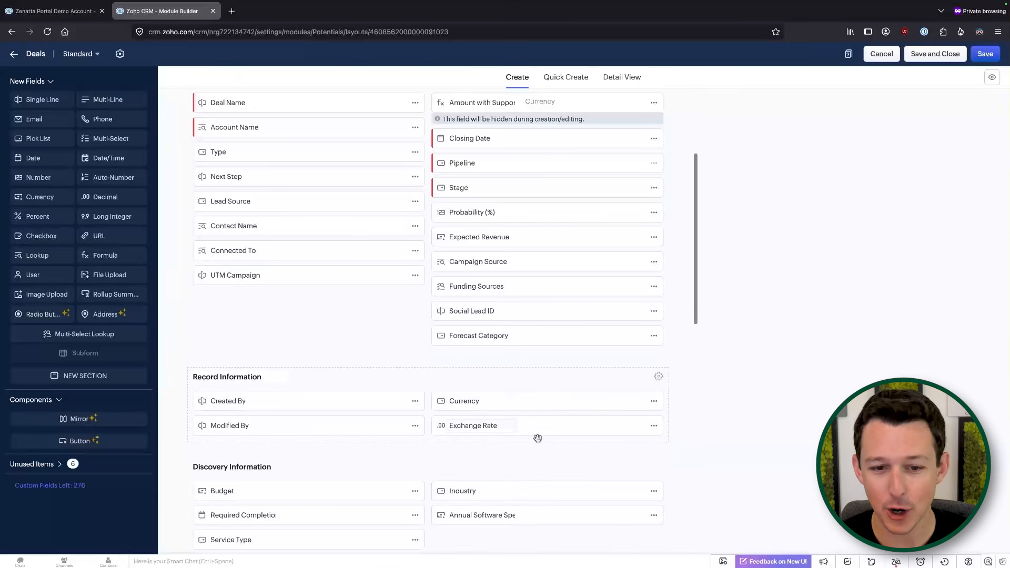
click(653, 401)
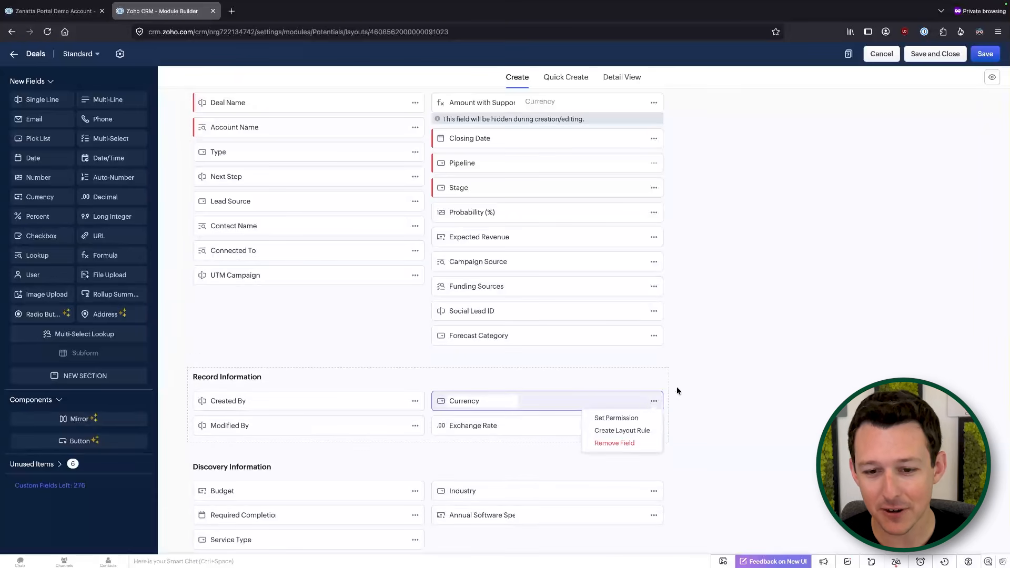
Step: Move the UTM Campaign, Forecast Category, Social Lead ID and Lead Source fields from Deal Information into the Record Information section
scroll(675, 326, up, 1)
scroll(614, 211, up, 2)
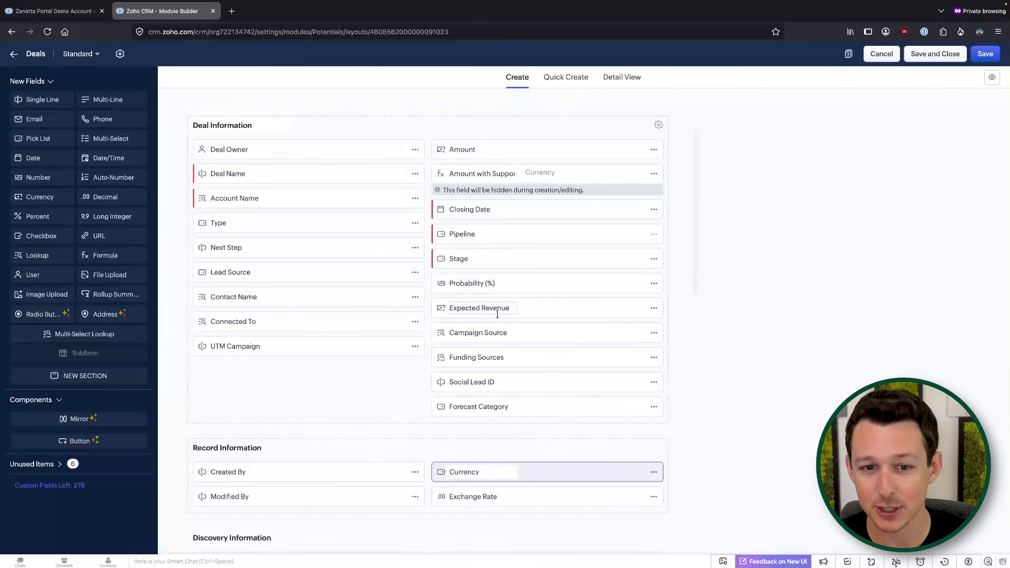
scroll(497, 314, down, 2)
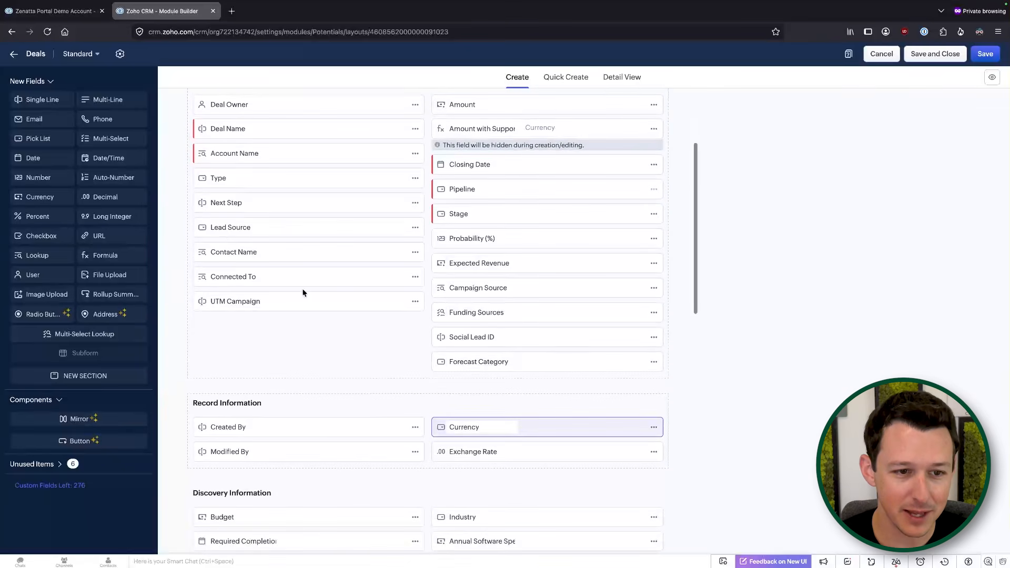
drag(302, 292, 334, 476)
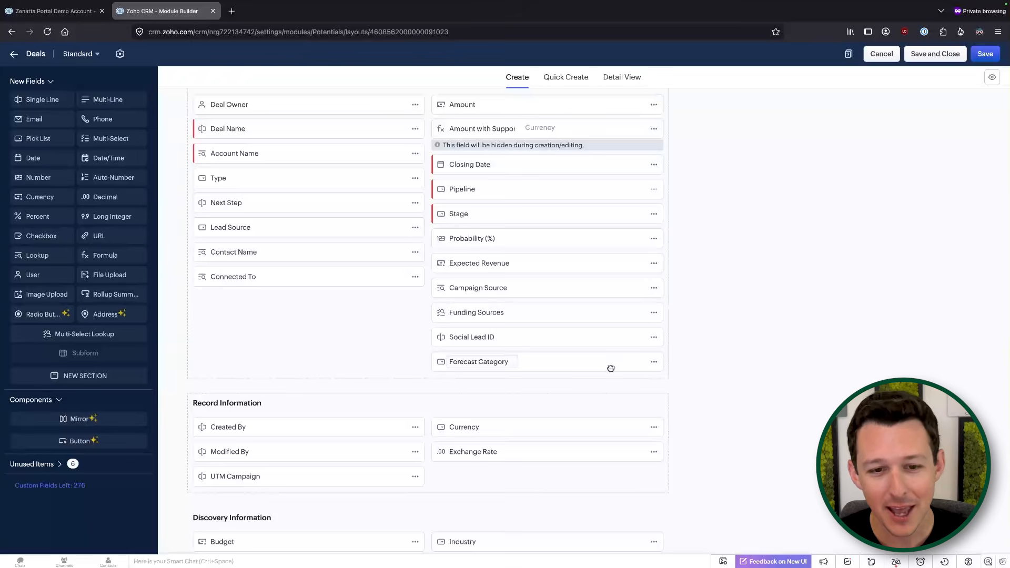
drag(610, 368, 596, 474)
drag(602, 332, 596, 464)
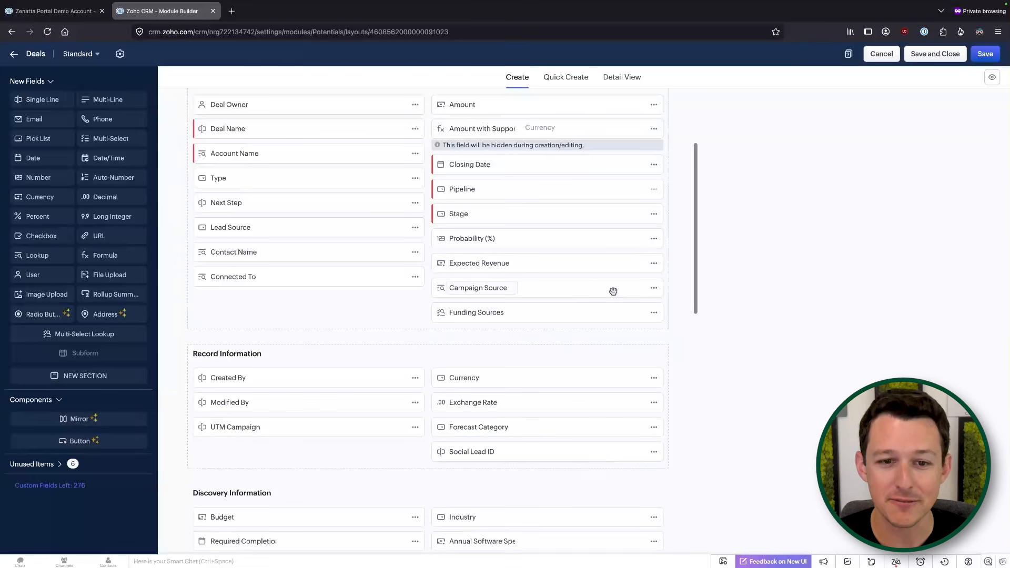
scroll(613, 292, up, 1)
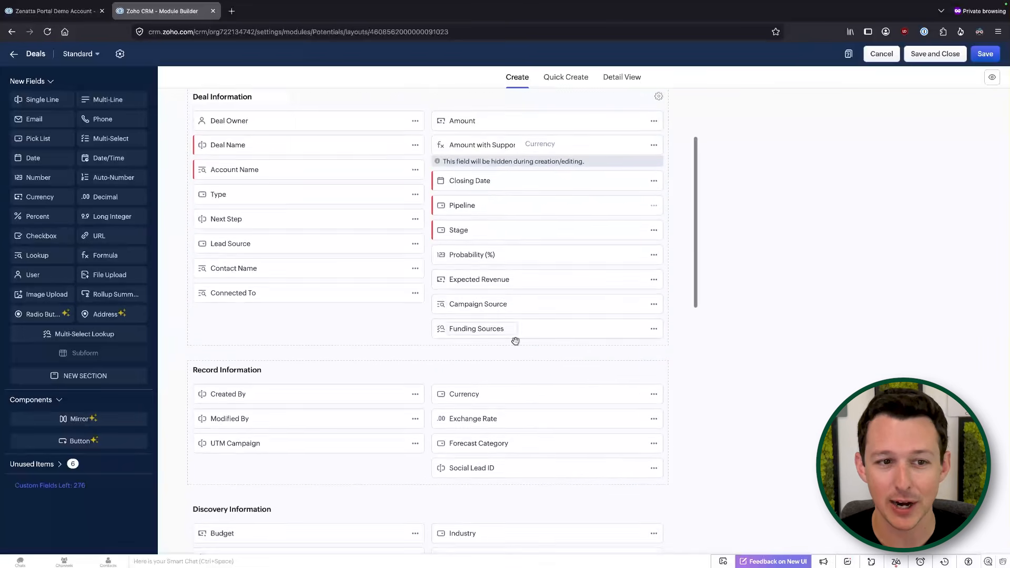
scroll(513, 341, down, 1)
drag(357, 229, 360, 374)
Step: Move the Record Information section to the end of the layout, below Chosen Add-ons, and save the layout
scroll(379, 326, down, 5)
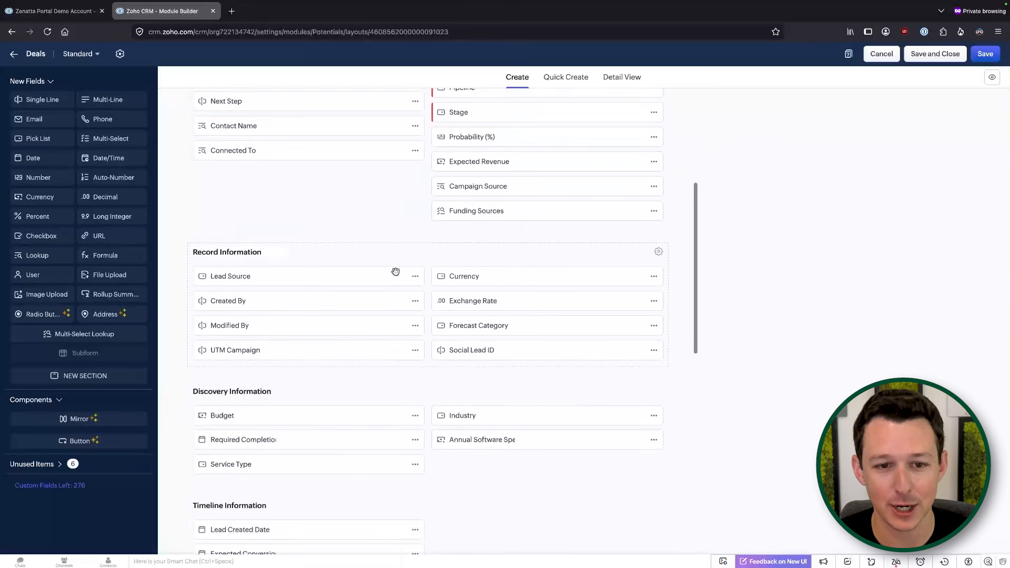
drag(393, 264, 406, 463)
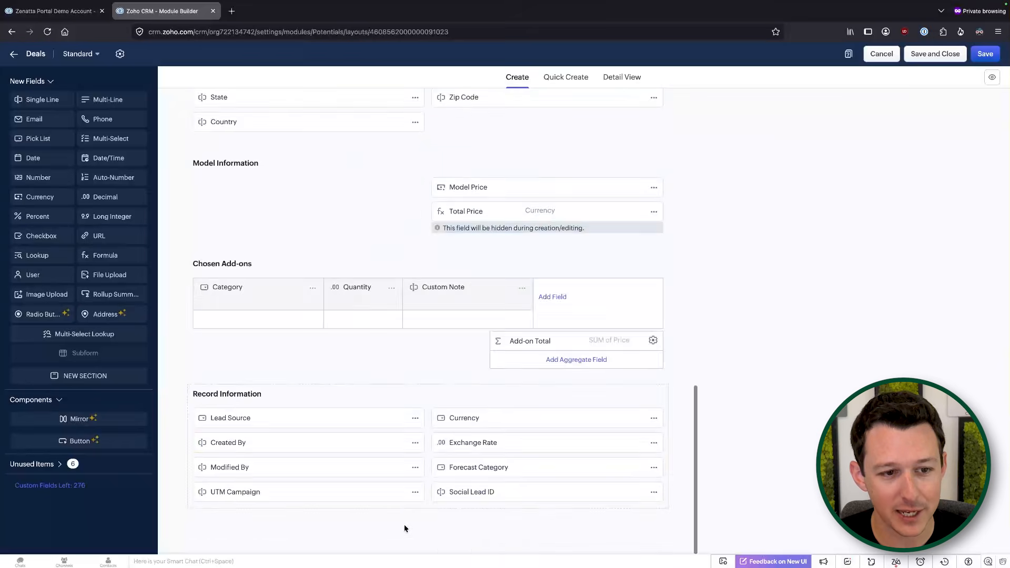
scroll(405, 526, up, 15)
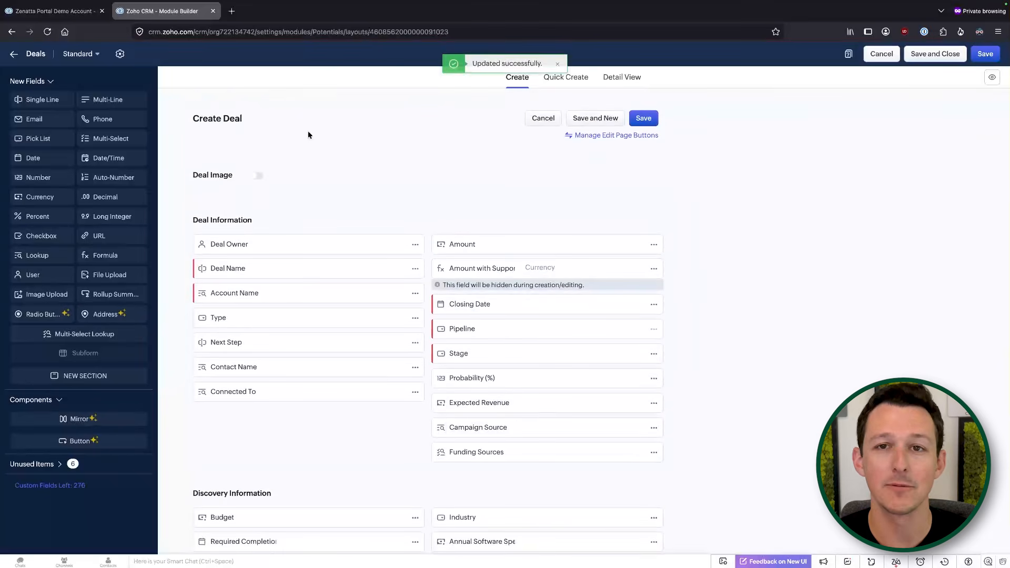
Step: Switch to the "Zenatta Portal Demo Account - New Build" deal record, reload it and review its Deal Information section
click(60, 16)
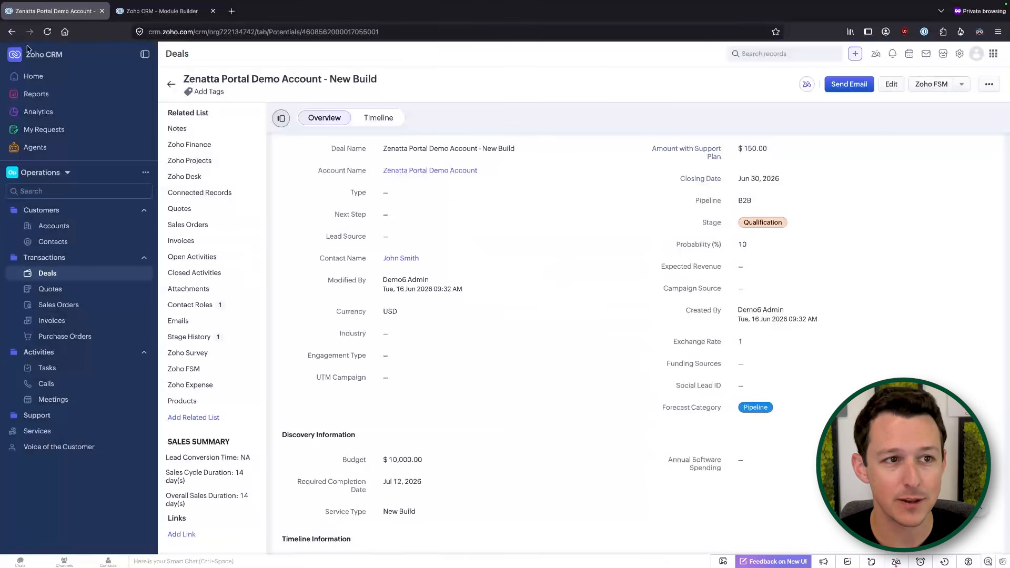
click(47, 31)
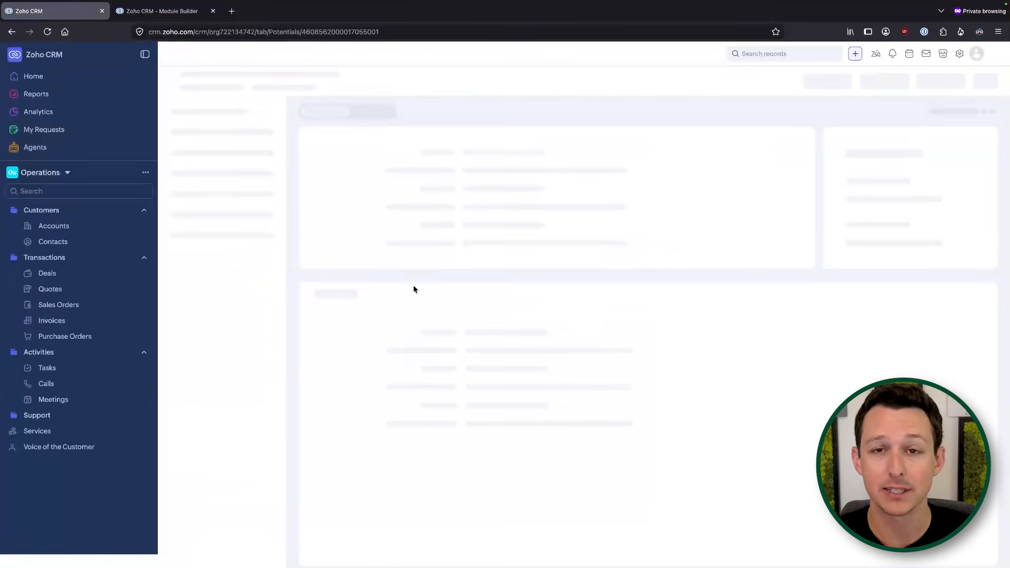
scroll(516, 291, down, 1)
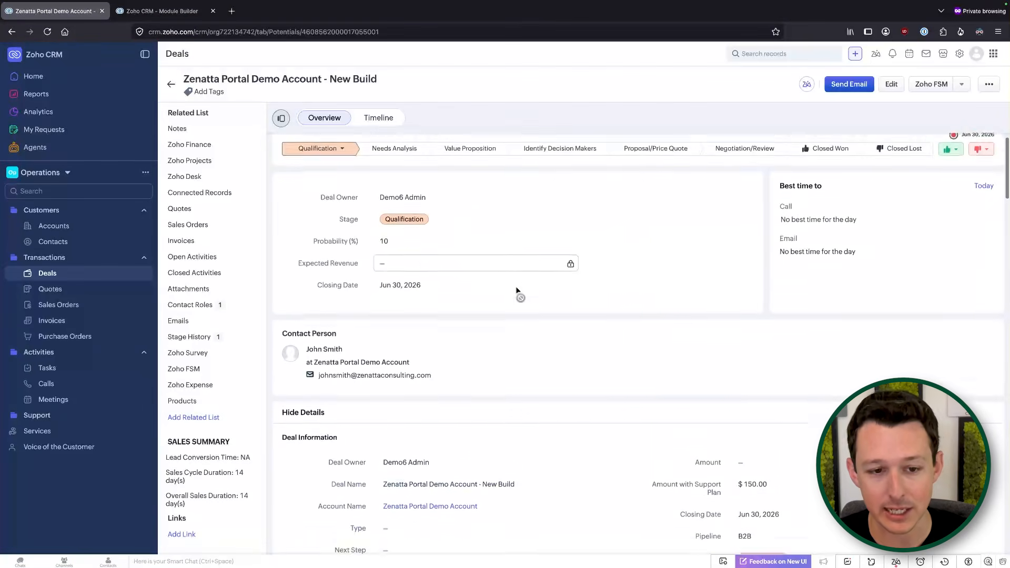
scroll(515, 286, down, 5)
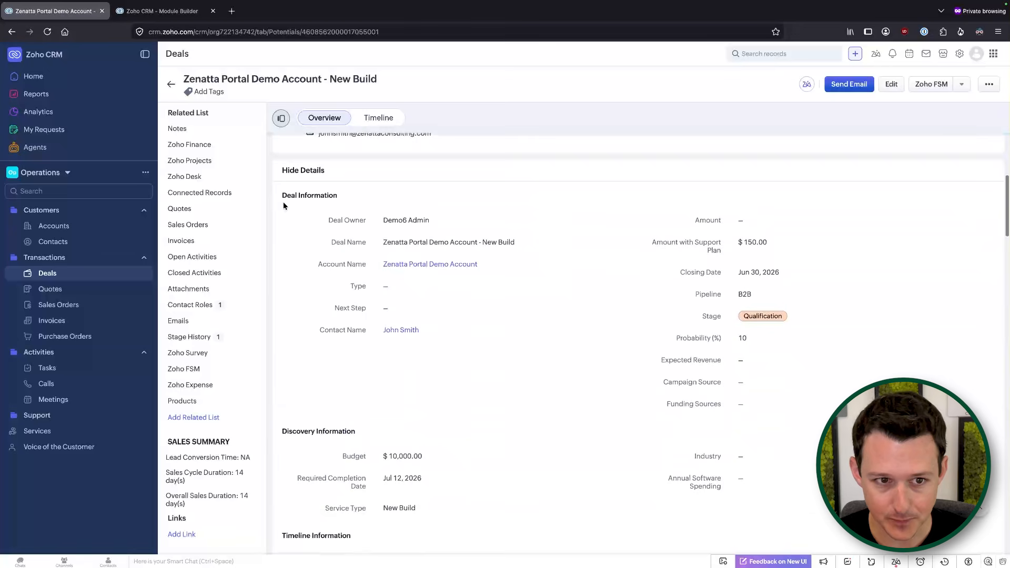
drag(283, 201, 659, 424)
click(385, 395)
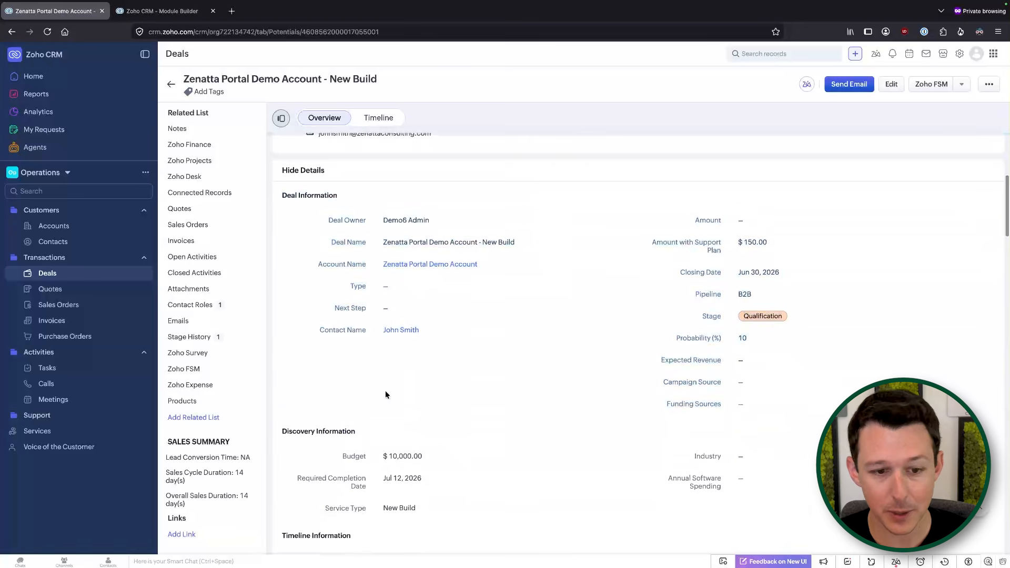
Step: Review the deal's remaining detail sections, from Discovery Information and Timeline Information through to Record Information
scroll(385, 390, down, 6)
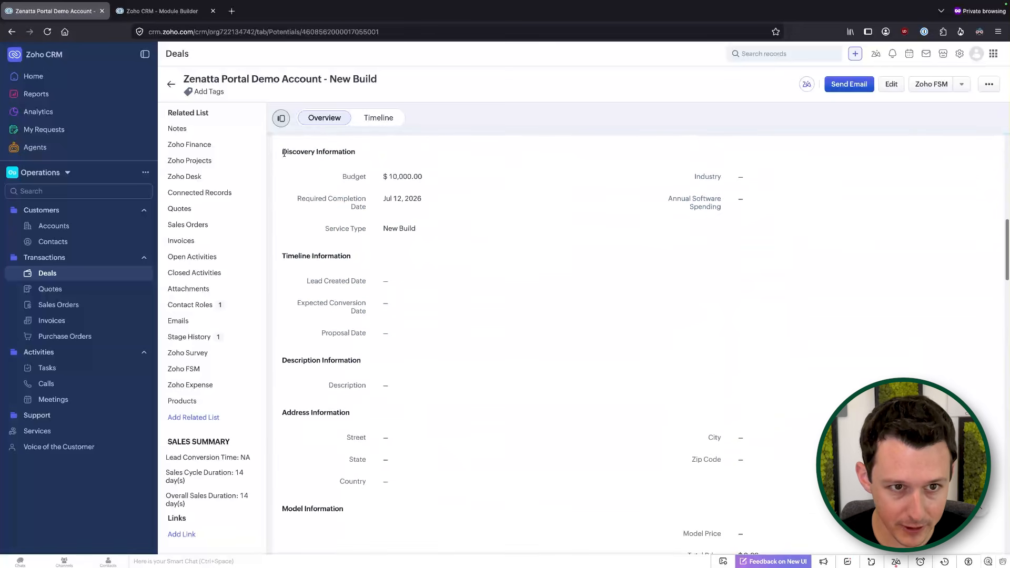
drag(284, 152, 421, 255)
drag(282, 256, 469, 408)
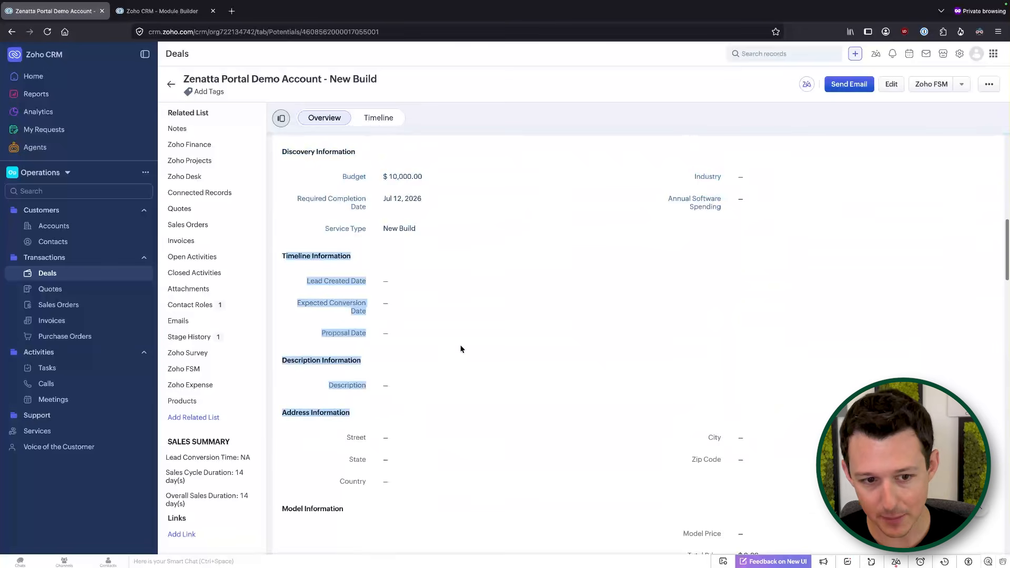
scroll(461, 348, down, 8)
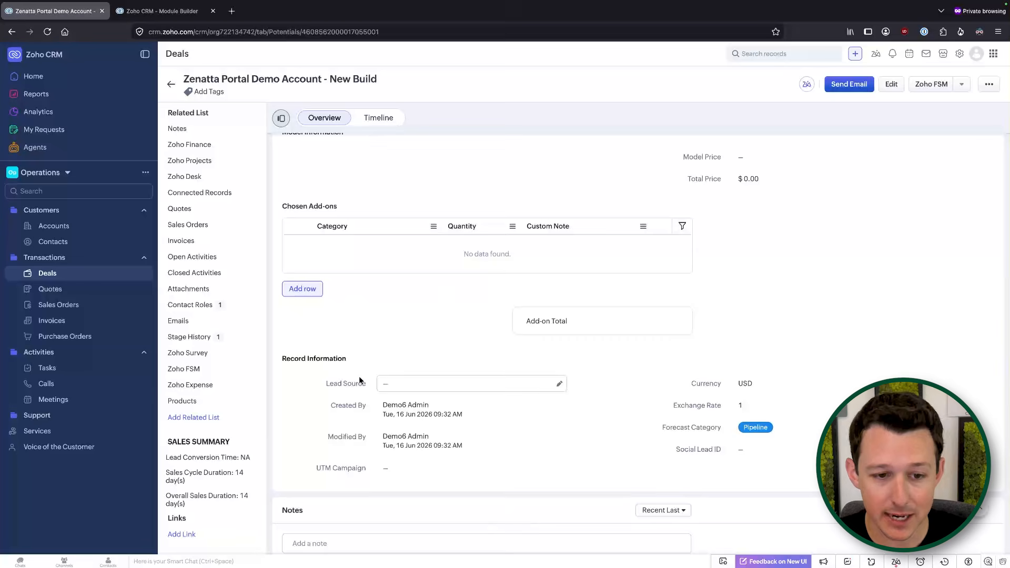
drag(363, 395, 496, 467)
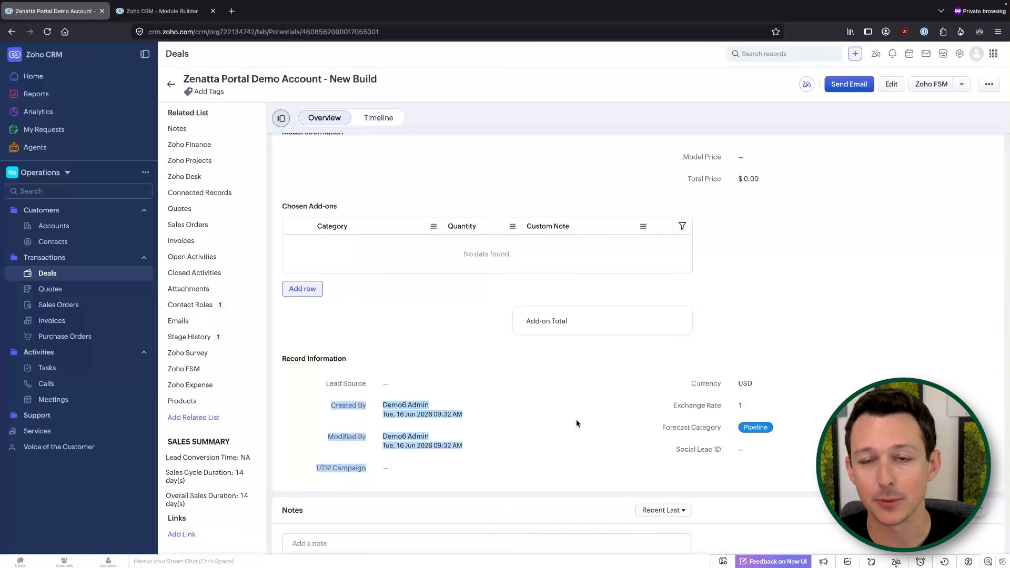
Step: Customize the deal's business card by removing the Probability (%) and Expected Revenue fields
scroll(576, 419, up, 12)
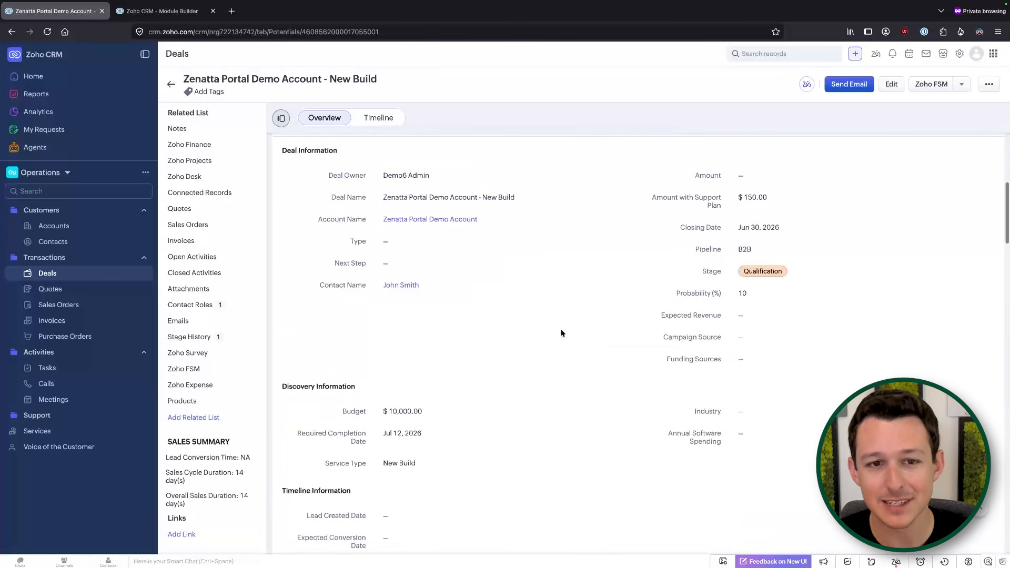
scroll(561, 329, up, 5)
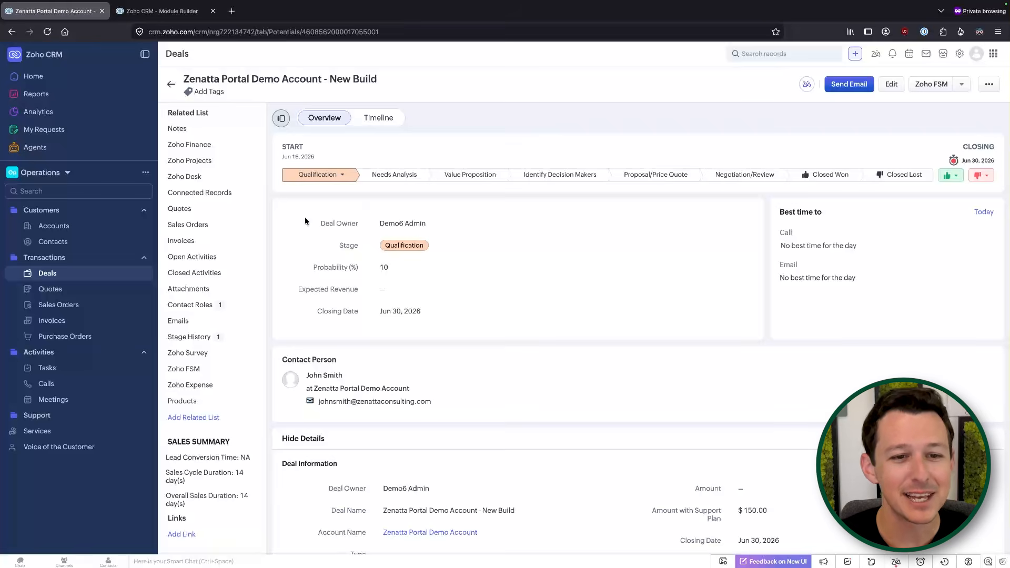
drag(304, 216, 397, 324)
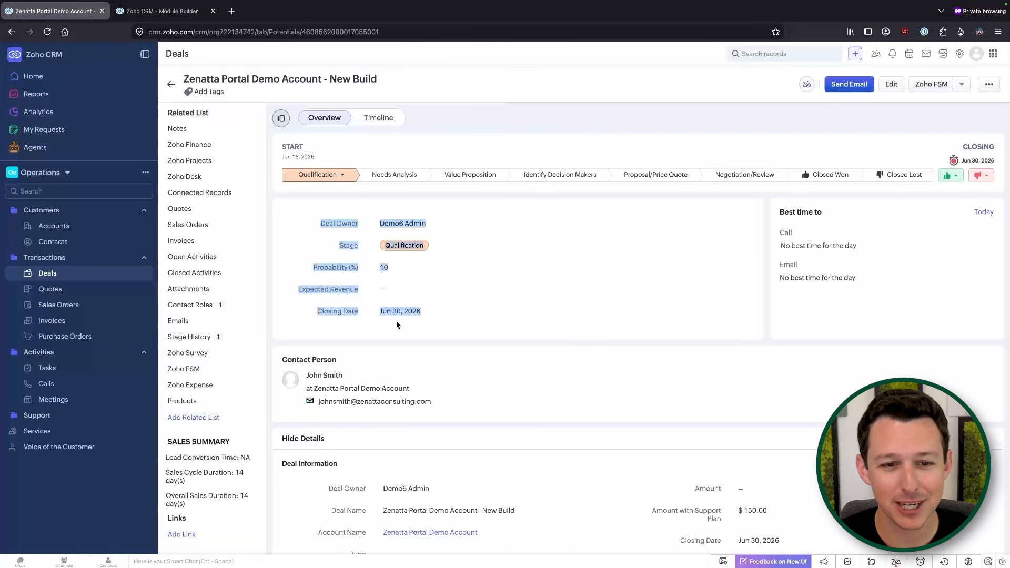
click(481, 134)
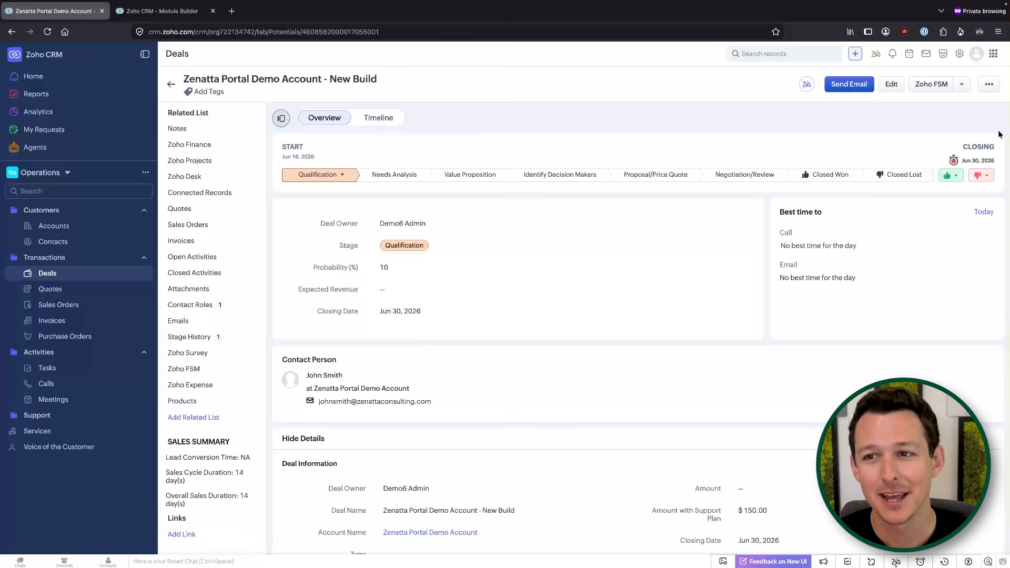
click(990, 85)
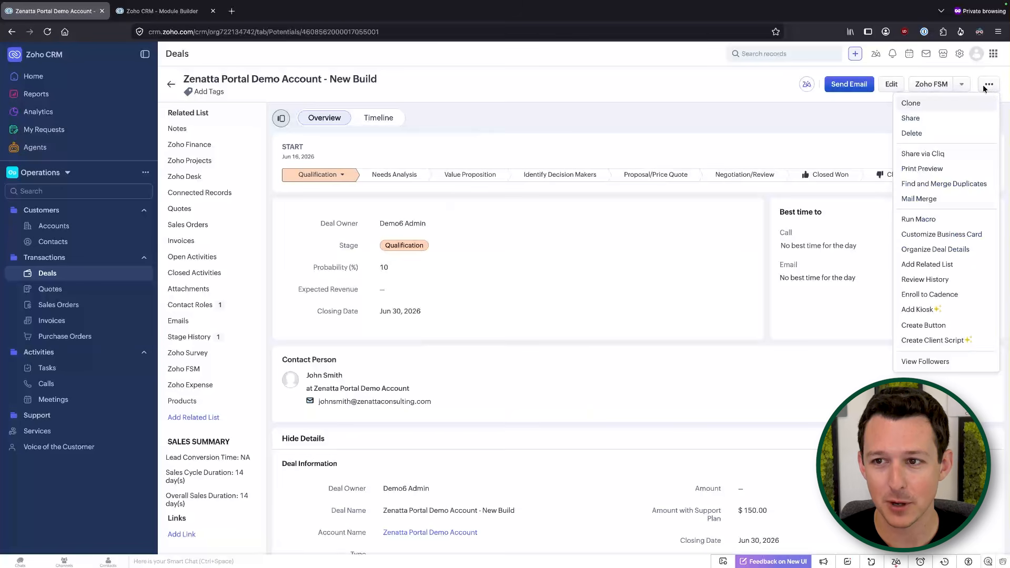
click(928, 234)
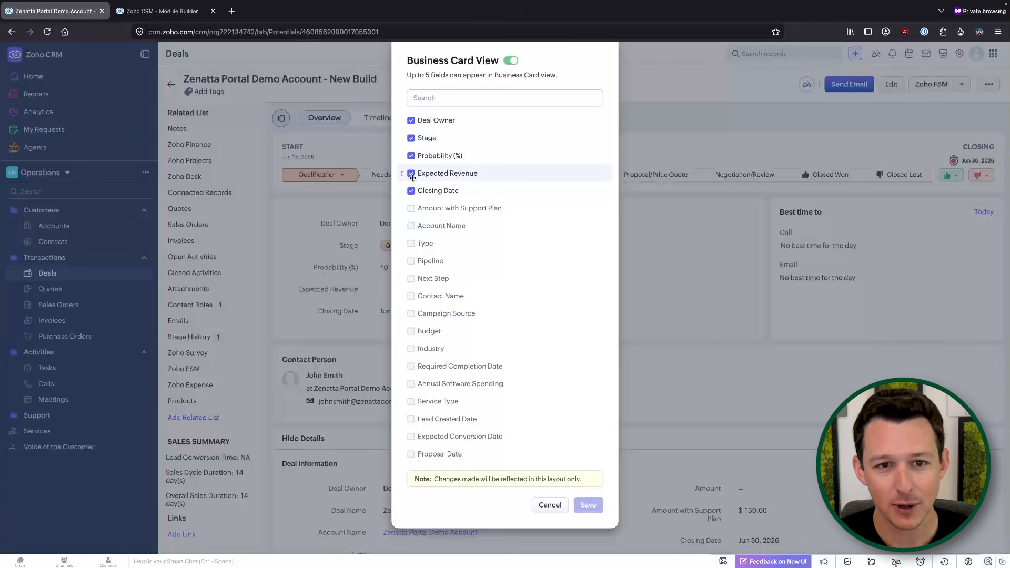
click(412, 156)
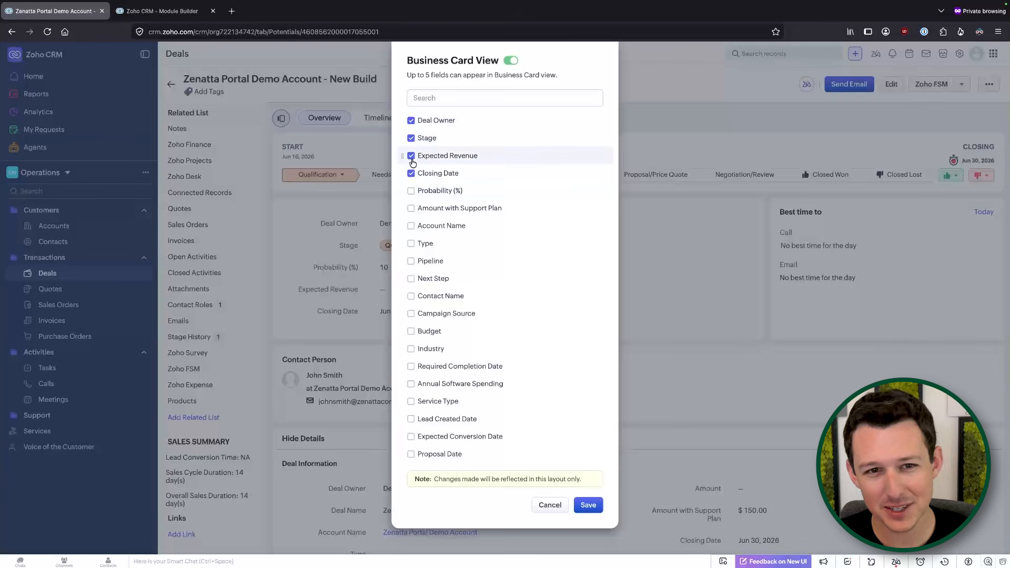
click(411, 155)
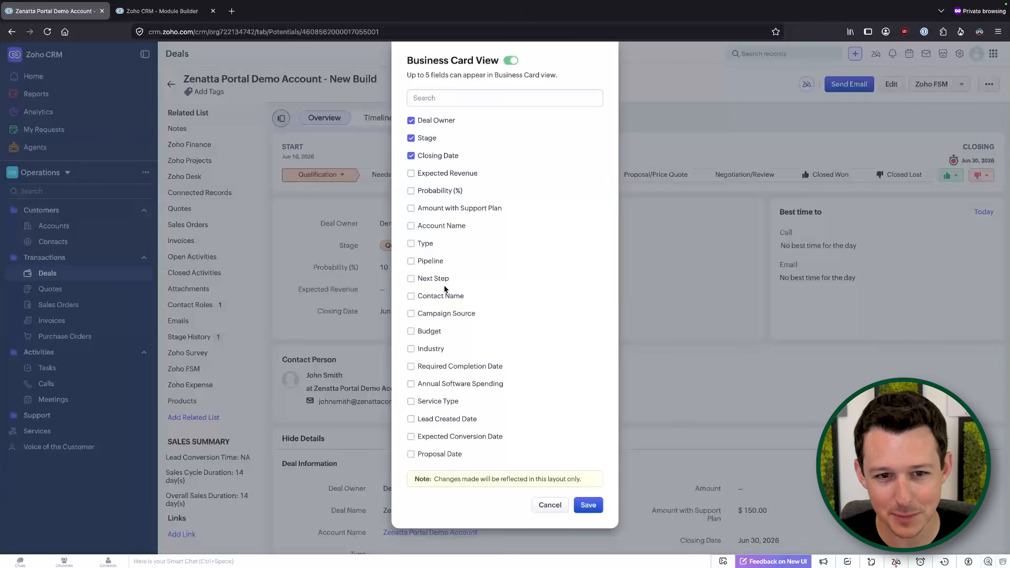
Step: Add the Contact Name and Type fields to the business card and save it
scroll(444, 289, down, 1)
scroll(444, 289, up, 1)
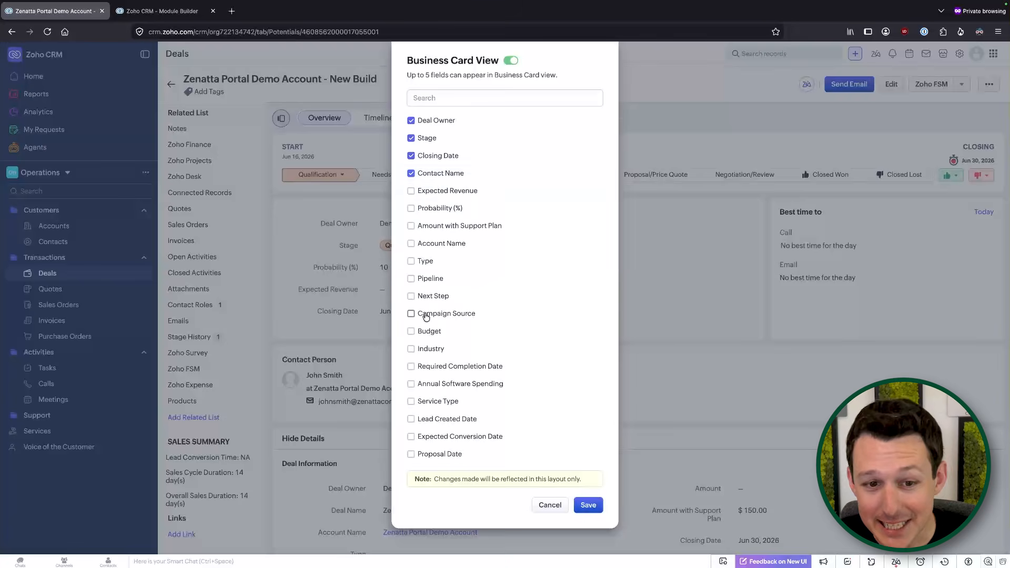
scroll(426, 316, down, 5)
scroll(426, 315, down, 5)
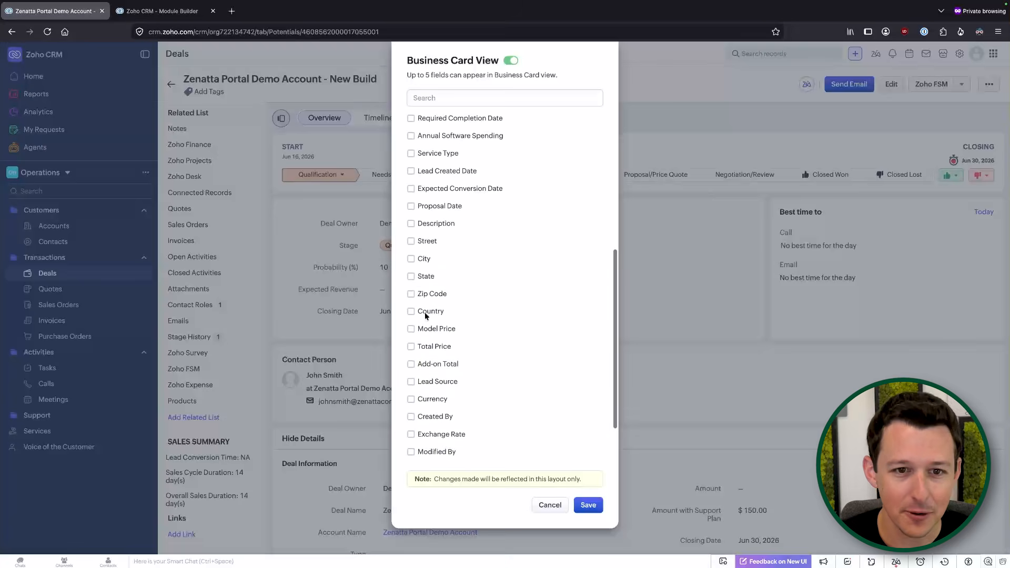
scroll(426, 316, down, 1)
scroll(425, 314, up, 5)
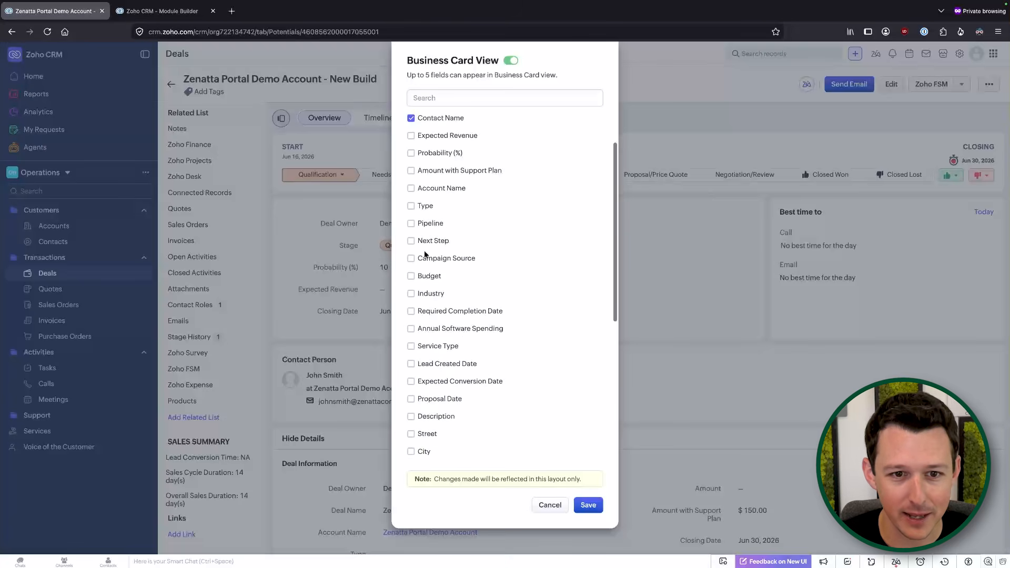
scroll(423, 234, up, 1)
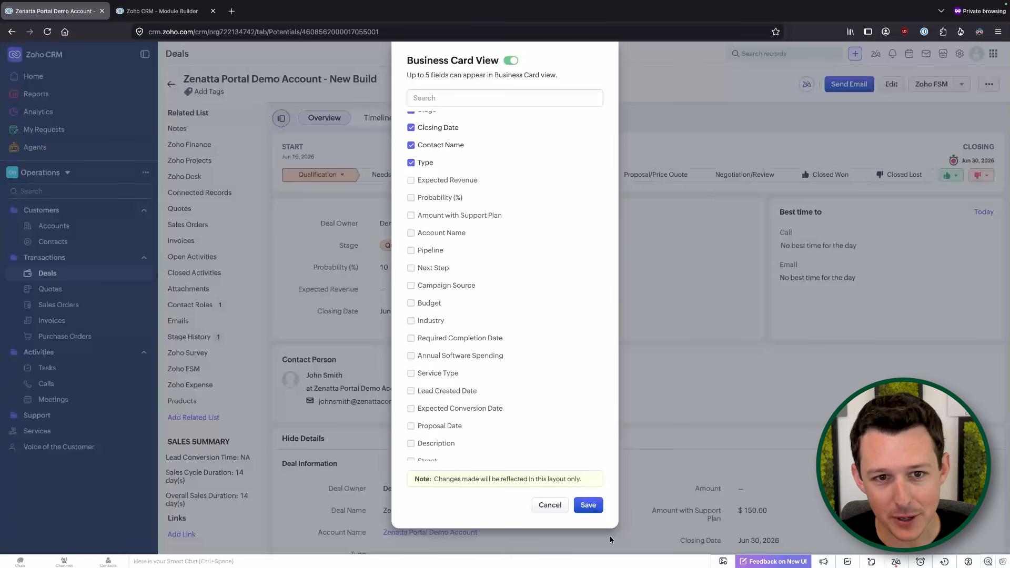
click(588, 506)
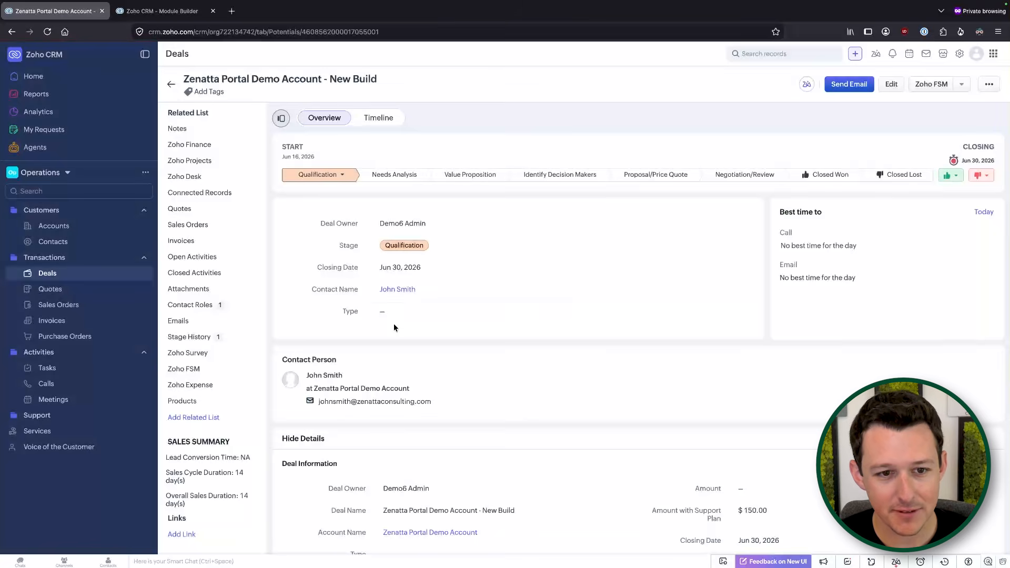
Step: Set the deal's Type to New Business directly in the business card and save the value
click(406, 315)
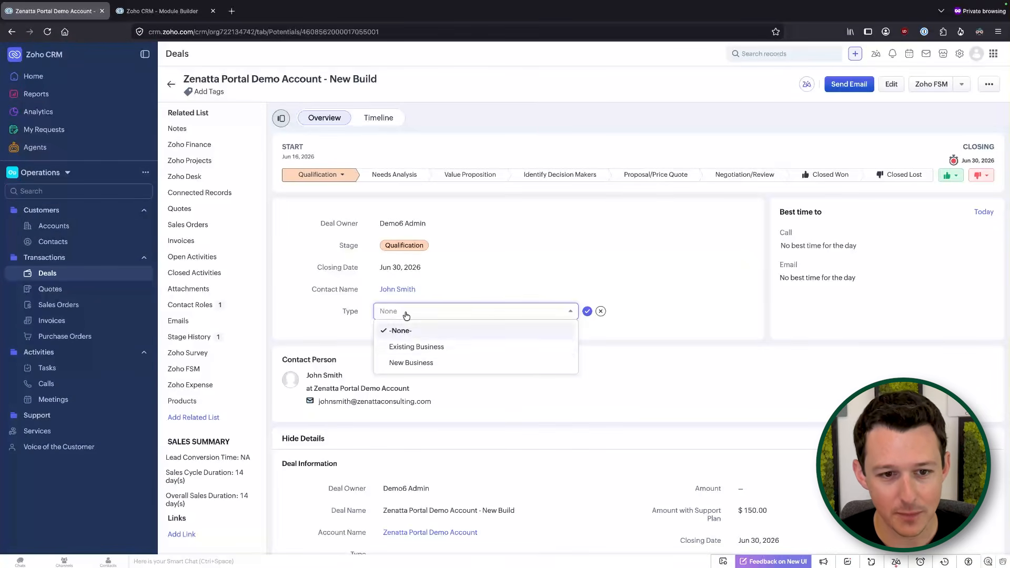
click(412, 361)
click(587, 310)
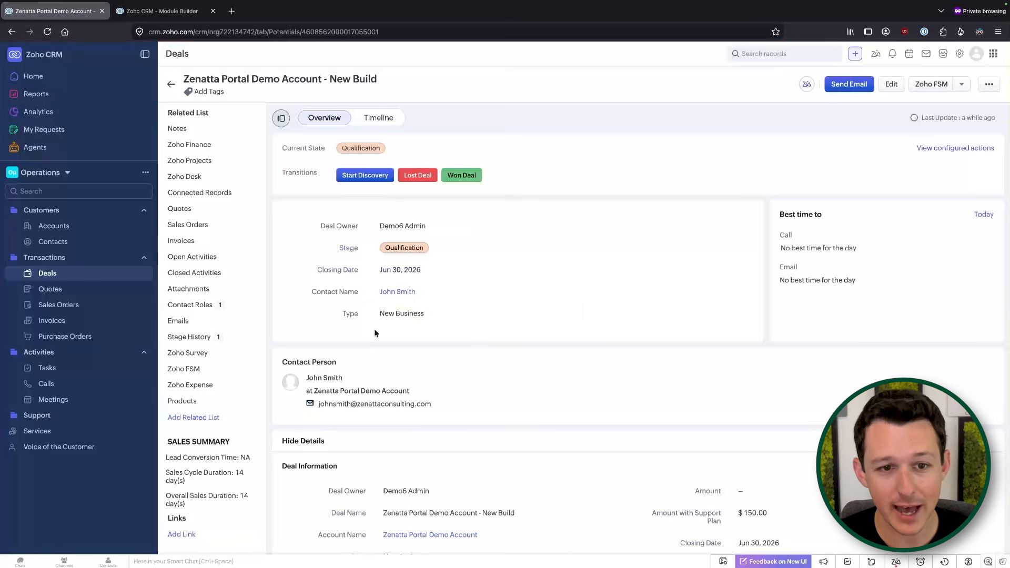
click(351, 314)
click(499, 93)
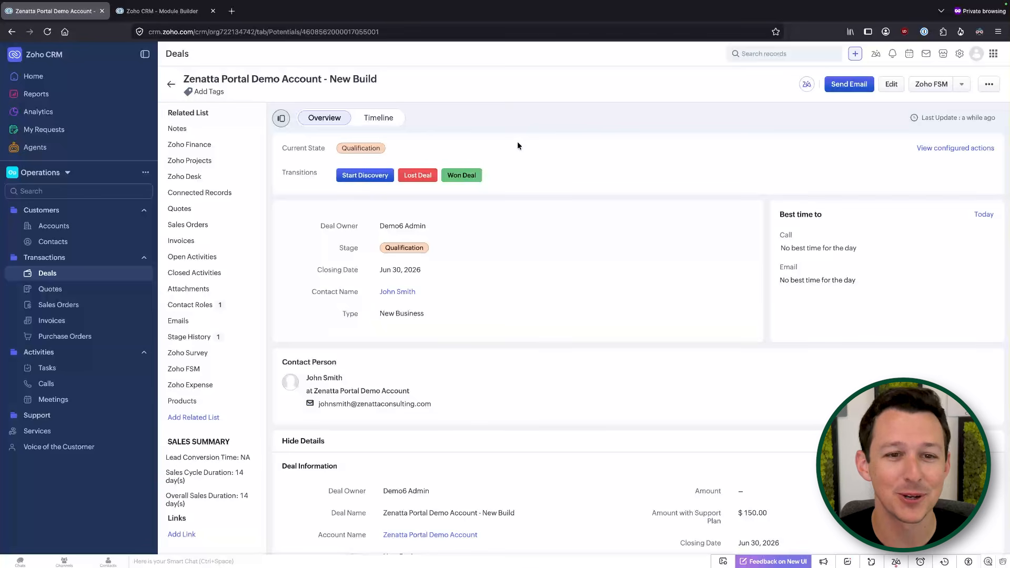
scroll(517, 141, down, 2)
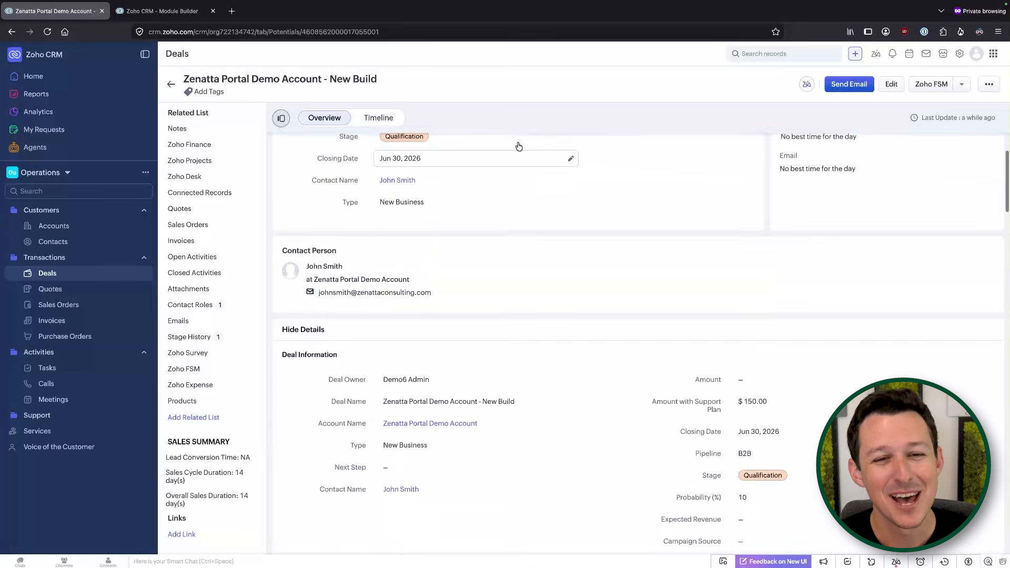
scroll(523, 250, up, 2)
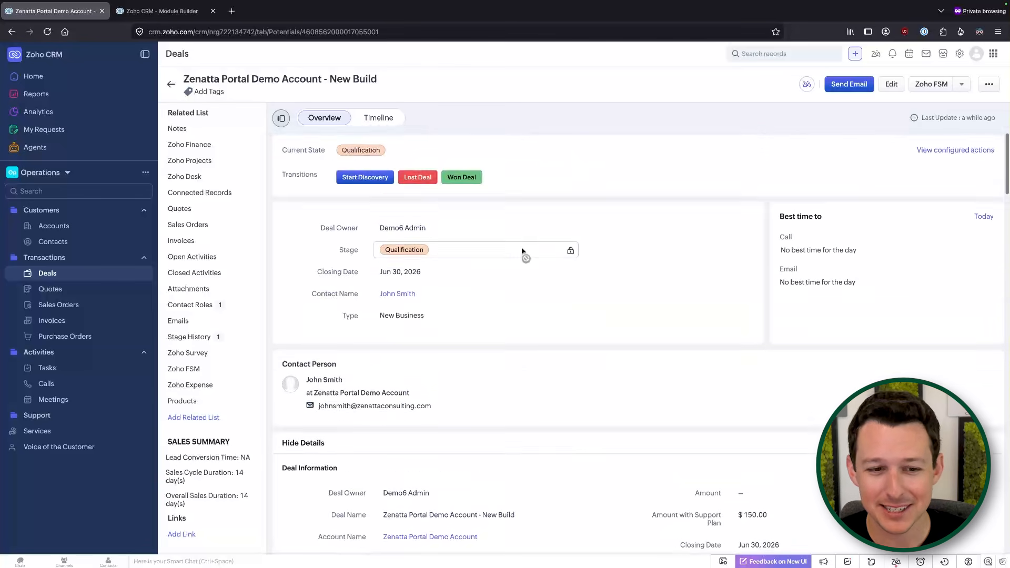
scroll(522, 250, down, 2)
scroll(522, 250, up, 2)
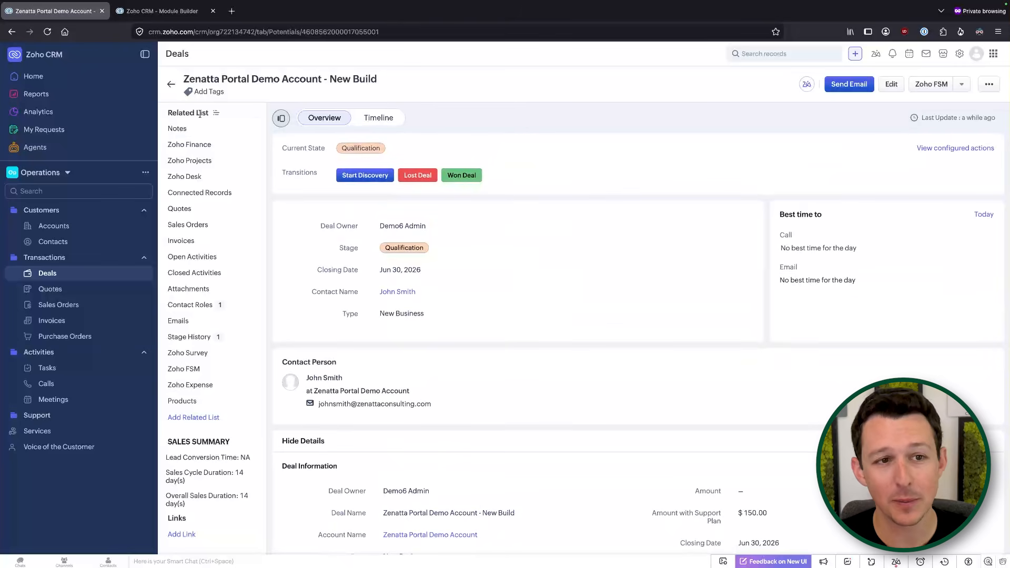
Step: Open the deal's related list organizer, take Connected Records out of the selected lists, and add it back
drag(166, 117, 210, 115)
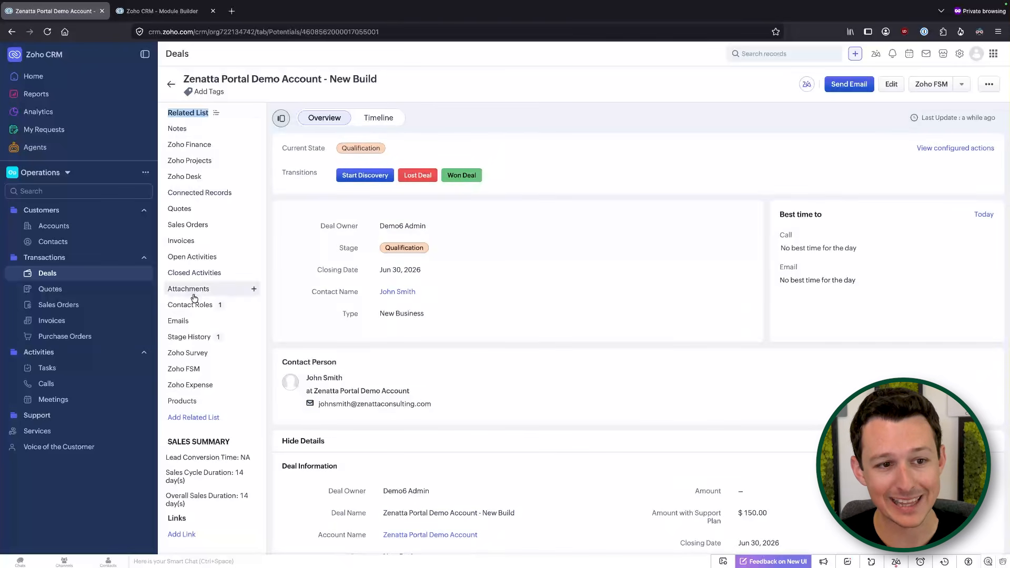
click(216, 112)
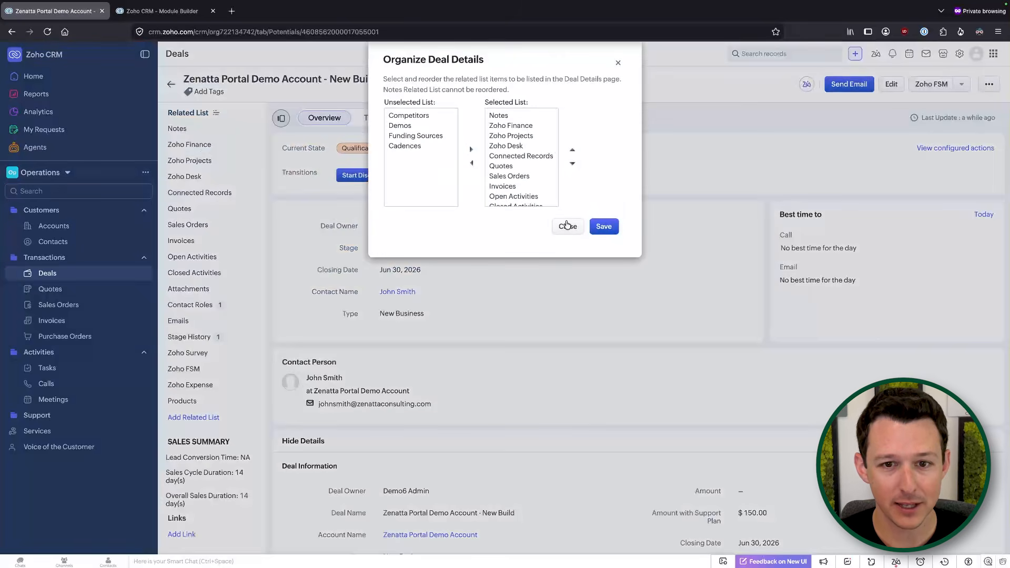
click(566, 226)
click(216, 113)
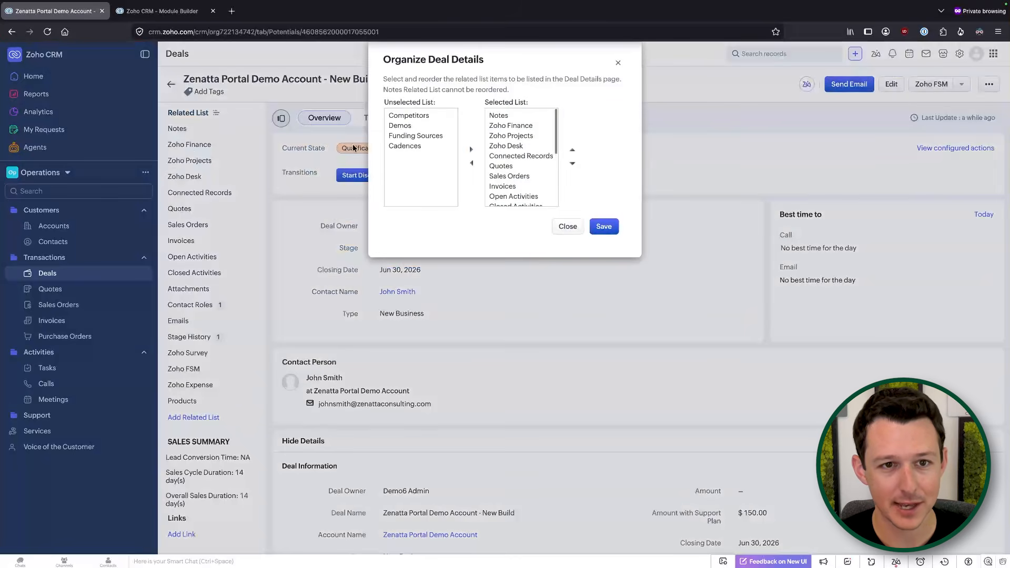
click(502, 159)
click(475, 162)
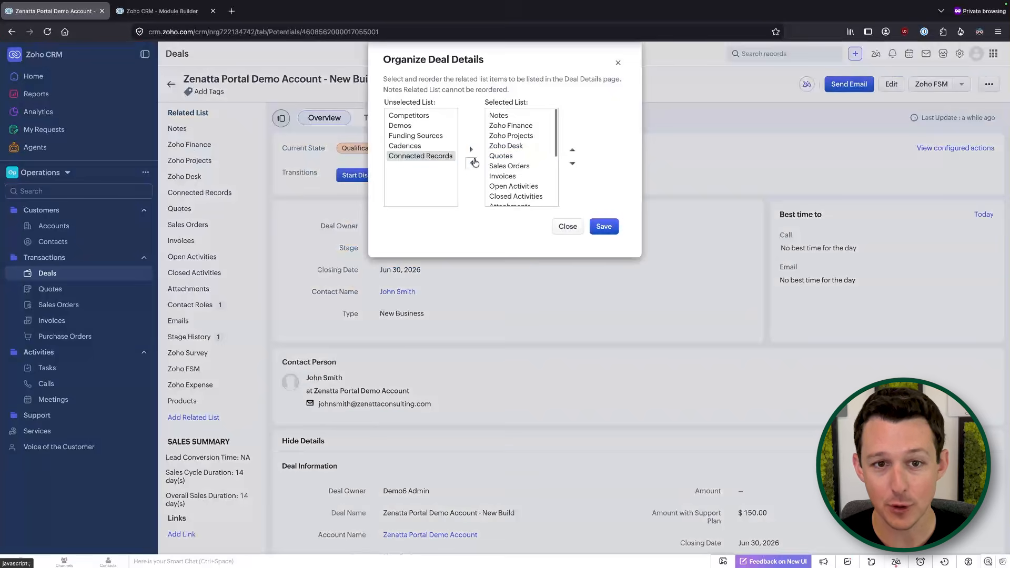
click(470, 153)
Step: Move Emails up in the selected related lists so that it sits directly below Notes
scroll(528, 176, up, 5)
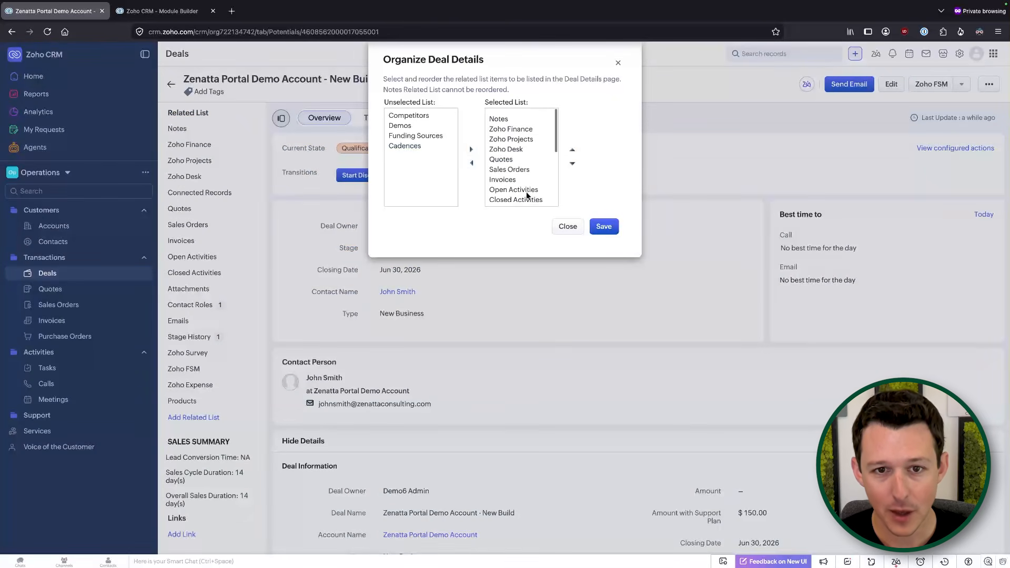
scroll(526, 191, down, 2)
click(524, 185)
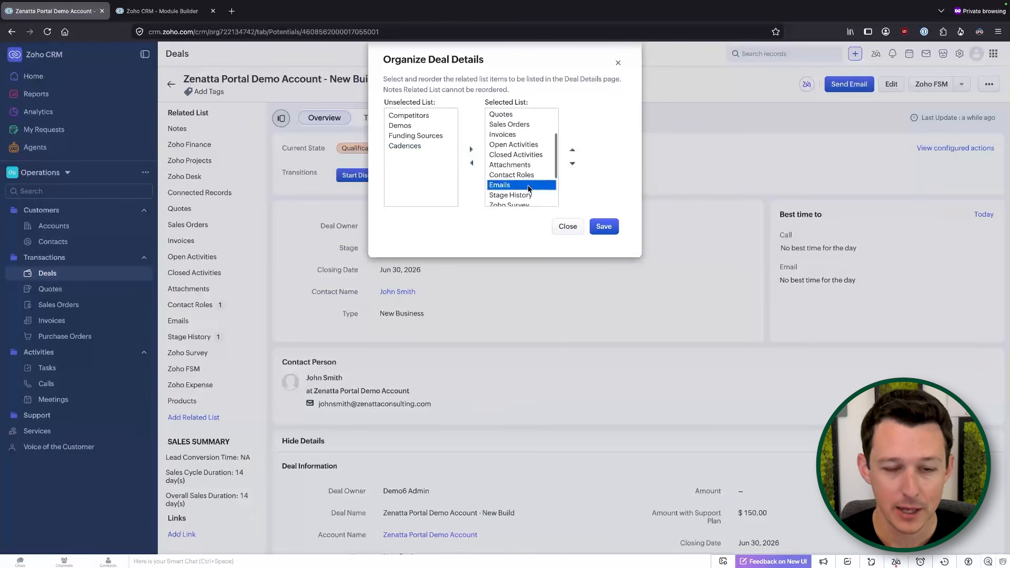
scroll(529, 189, up, 1)
scroll(529, 185, up, 3)
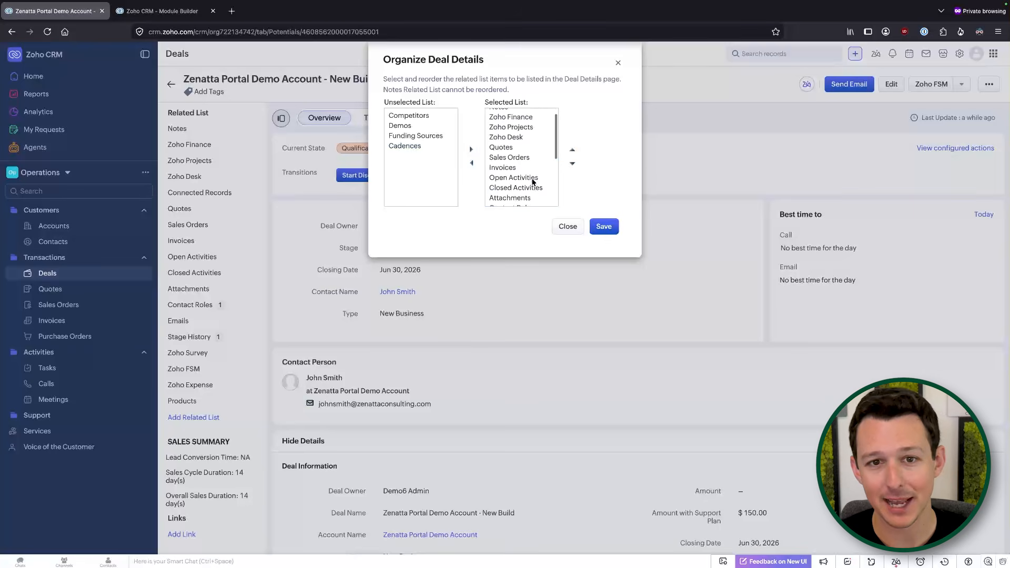
scroll(532, 182, down, 3)
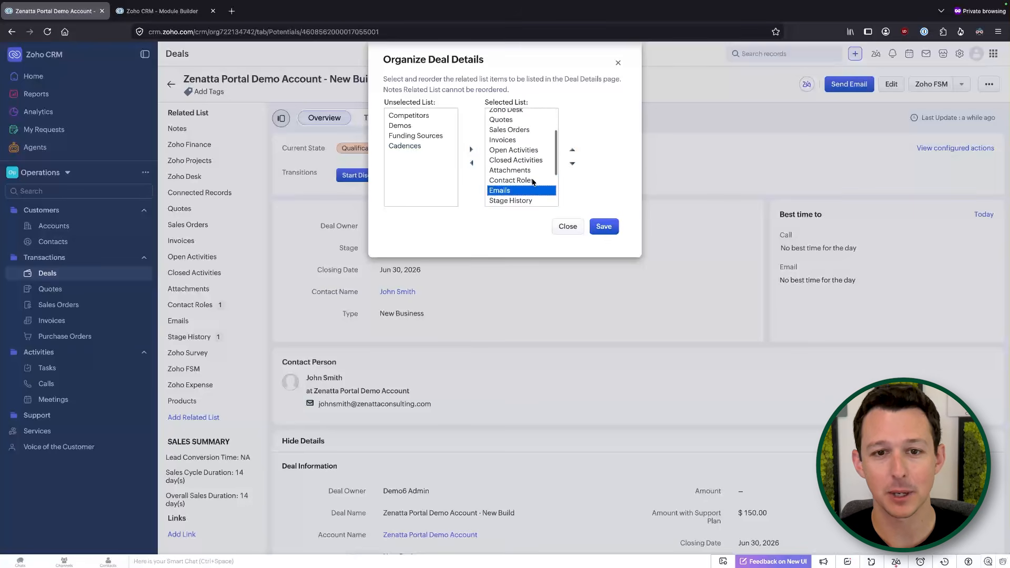
click(570, 153)
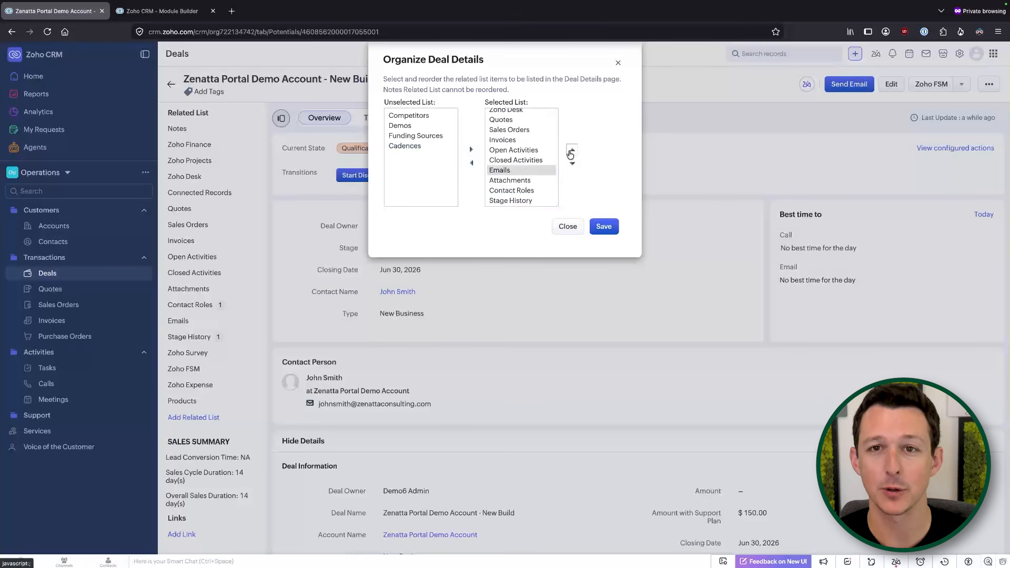
click(571, 152)
click(570, 153)
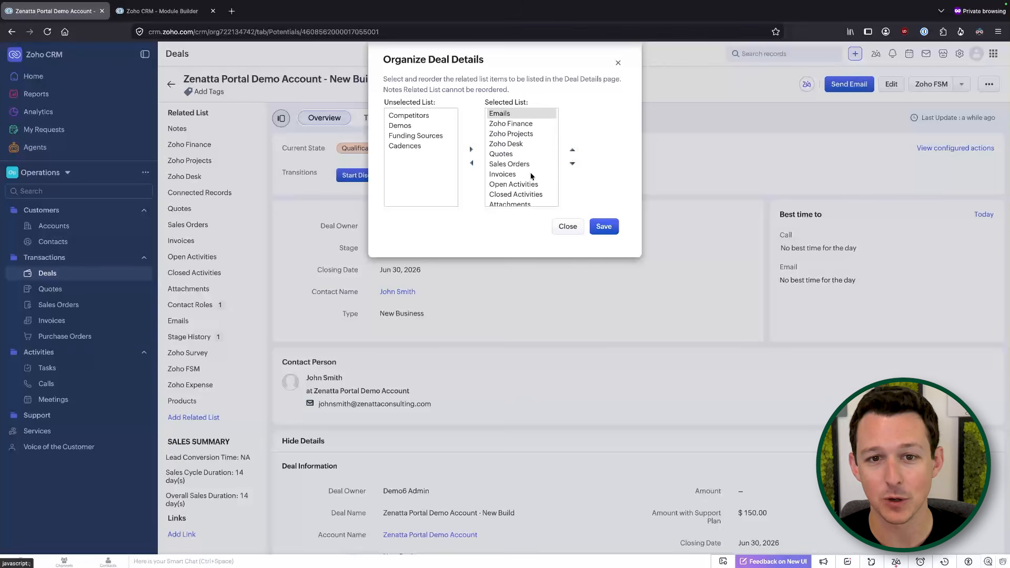
scroll(531, 177, up, 1)
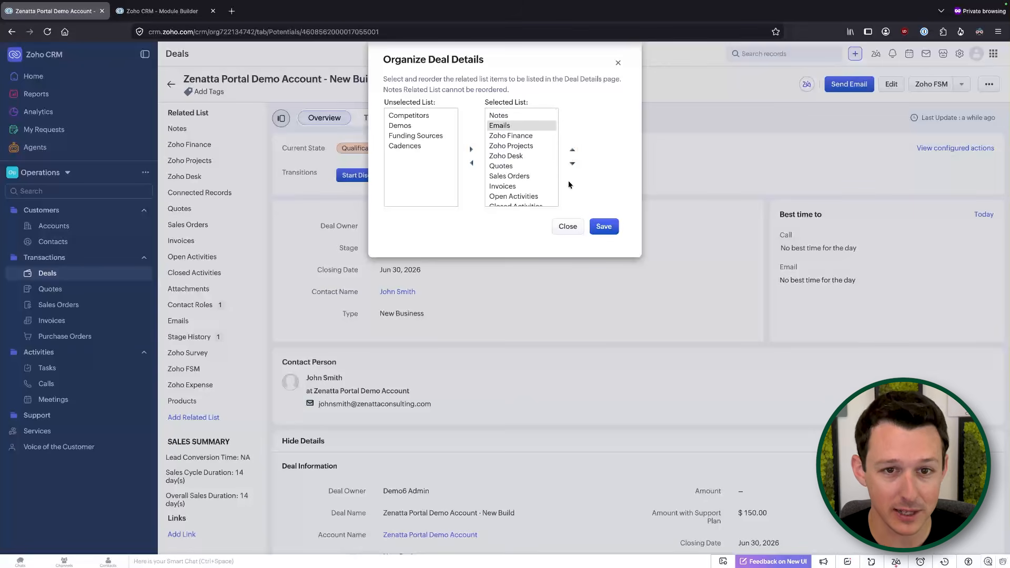
Step: Try Emails below Zoho Projects in the related list order, and return it to directly below Notes
click(572, 163)
click(572, 163)
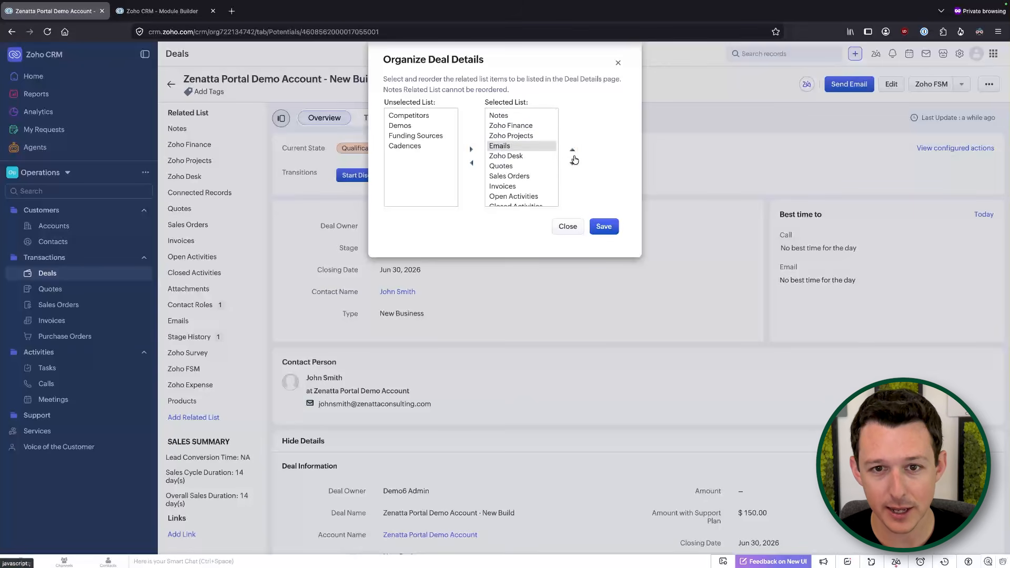
click(572, 153)
click(573, 154)
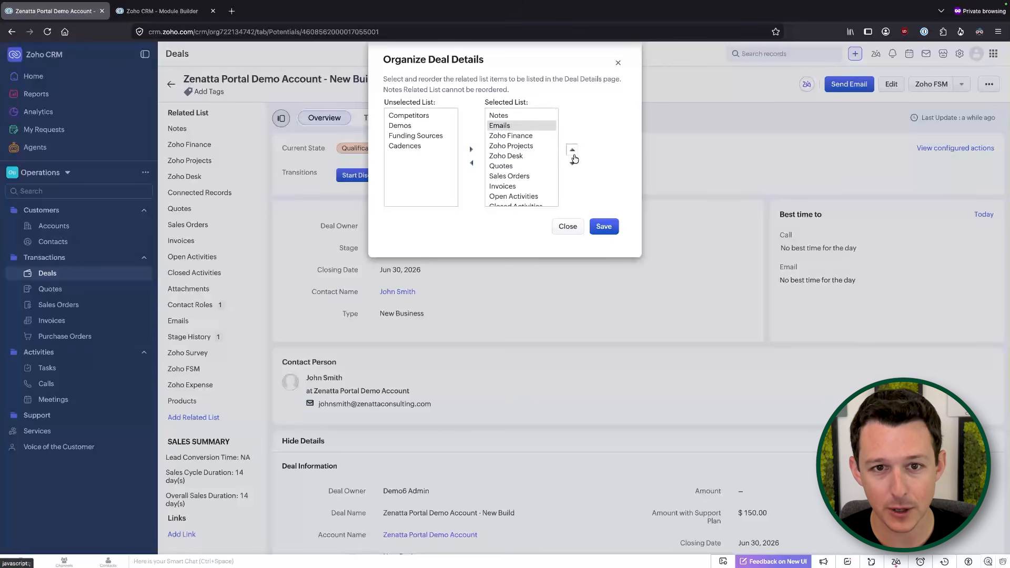
Step: Save the related list order and check the Emails section's position beneath Notes in the deal record
click(603, 227)
click(215, 144)
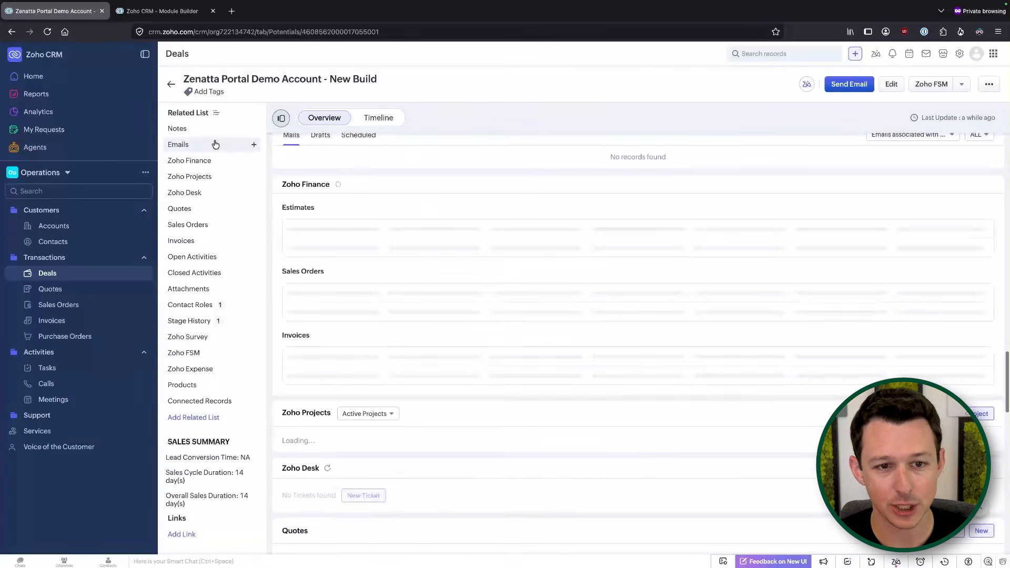
scroll(394, 353, up, 20)
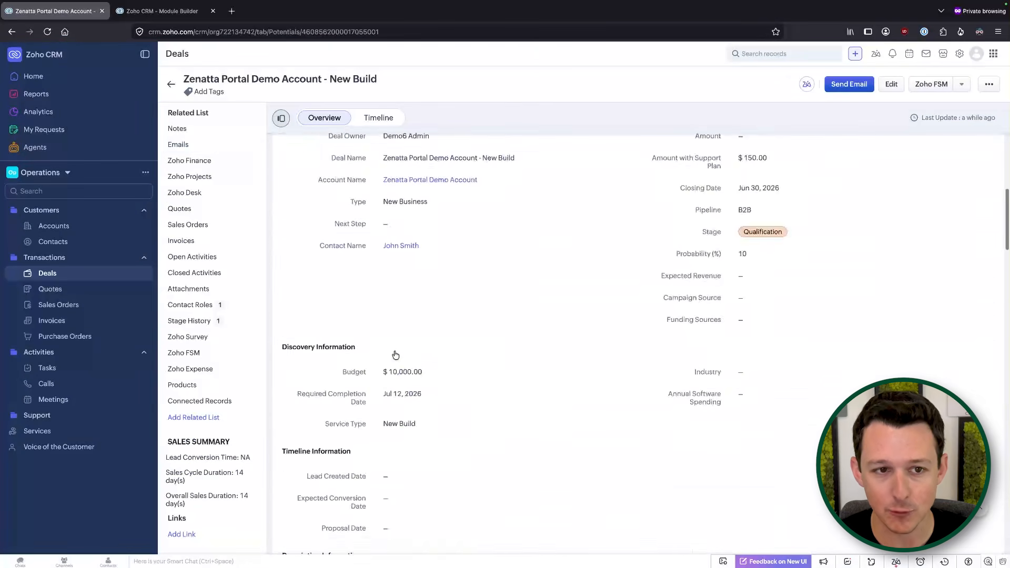
scroll(395, 354, down, 15)
scroll(393, 349, down, 5)
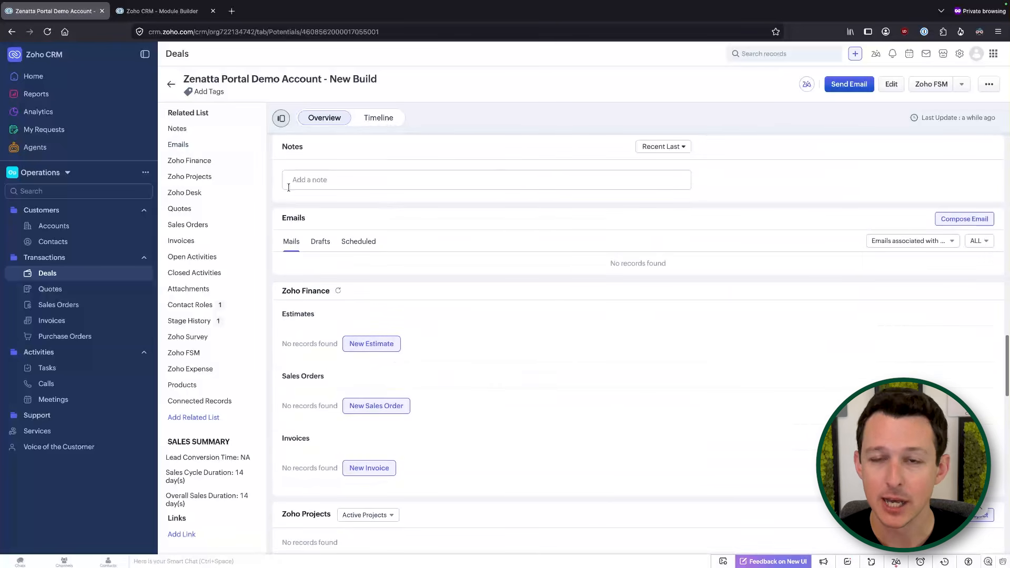
Step: Go back to the start of the deal record and return to the Deals module's list view
scroll(435, 336, up, 15)
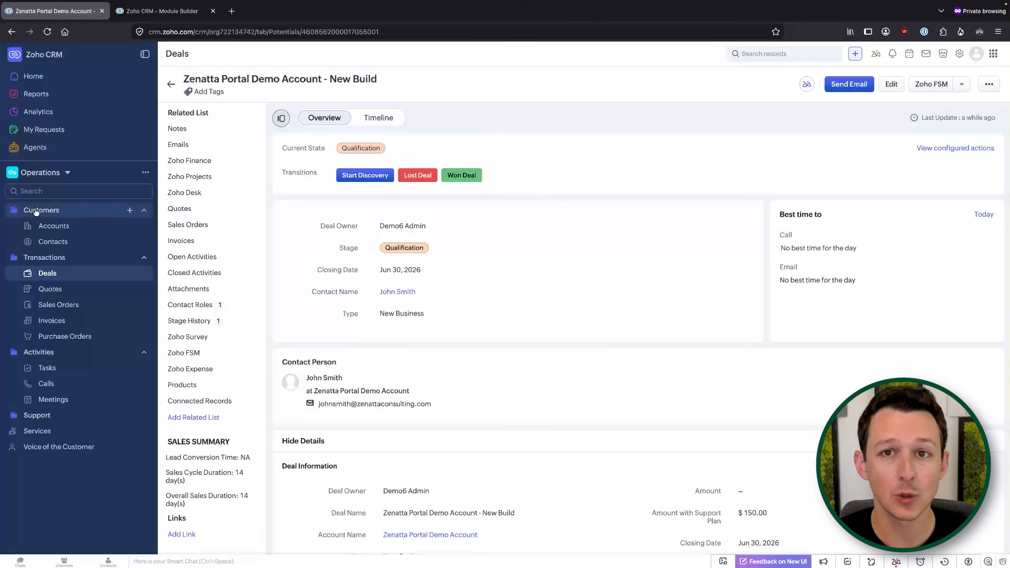
click(55, 273)
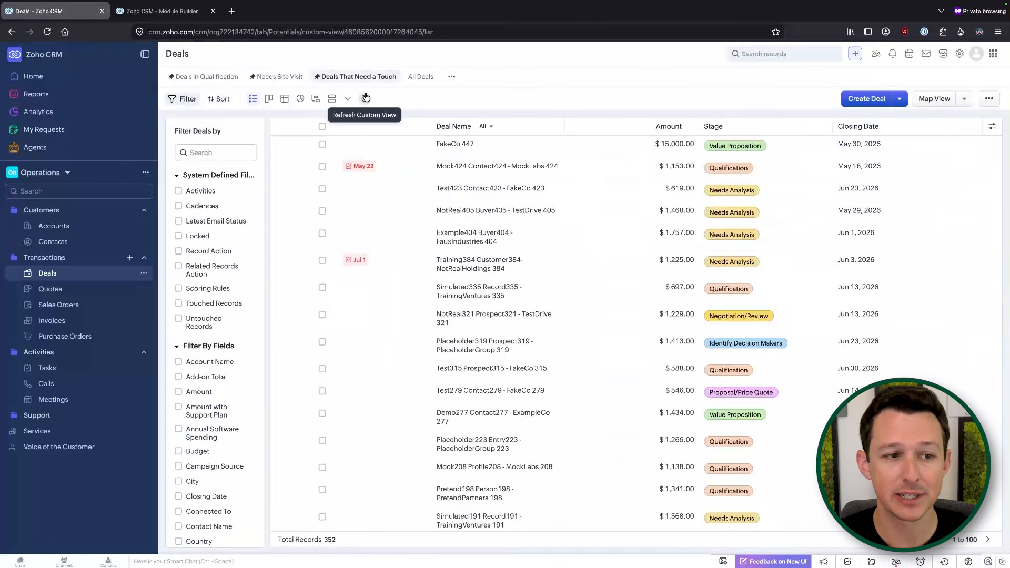
Step: Review the section grouping in the Standard Deals layout, from Deal Information to Timeline Information, and exit the layout editor without saving
click(140, 15)
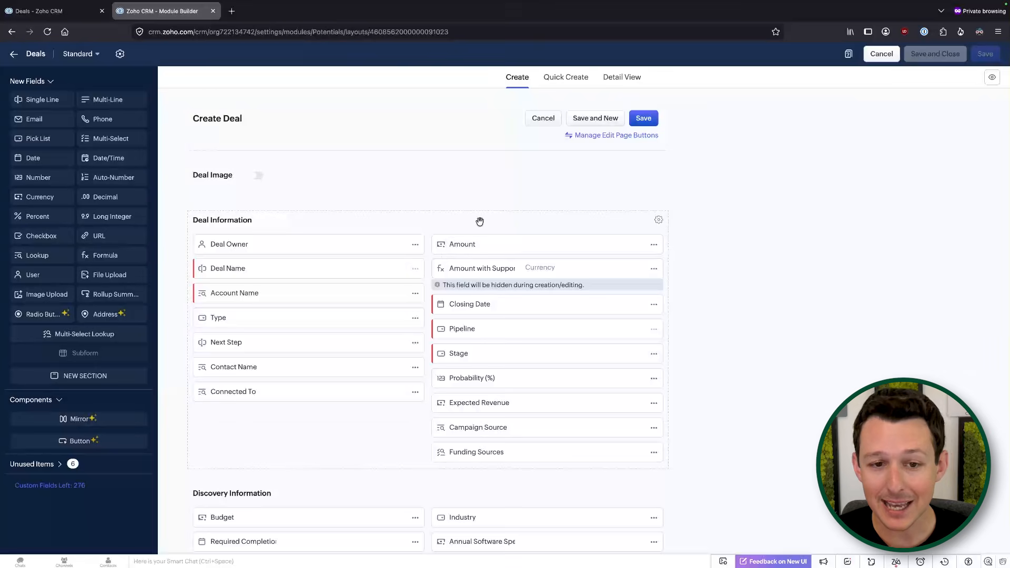
scroll(480, 221, down, 3)
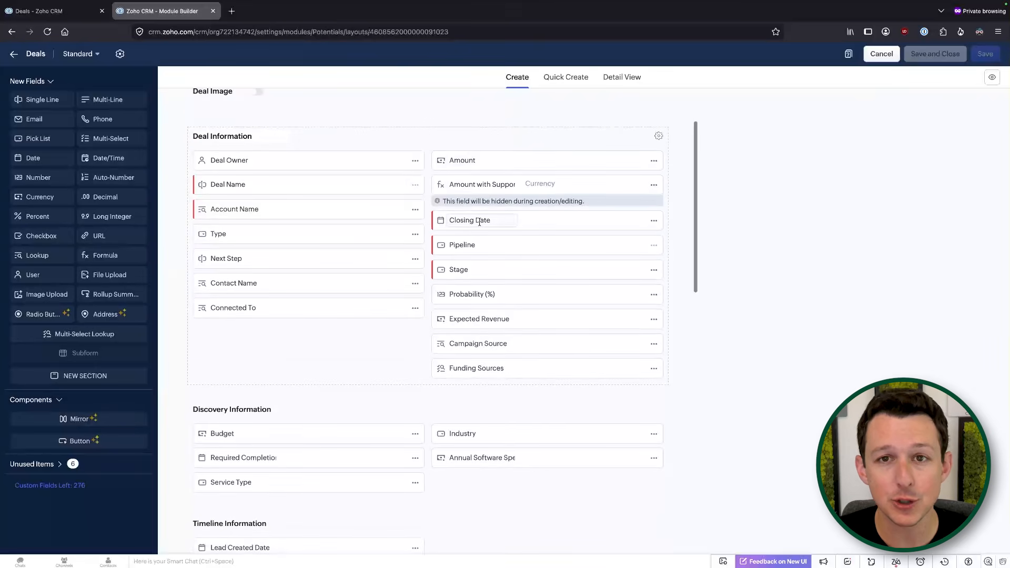
scroll(494, 186, down, 2)
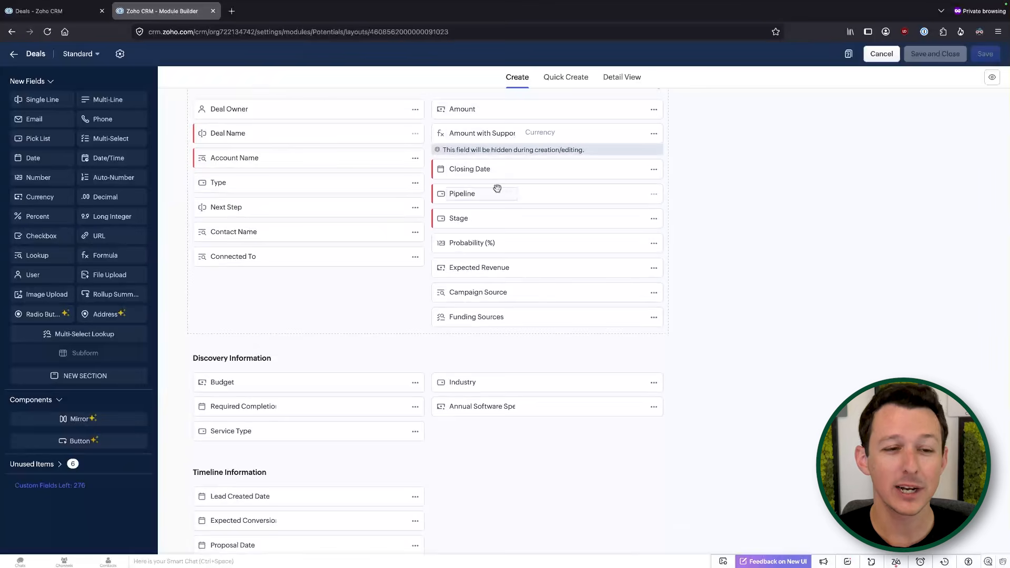
click(880, 53)
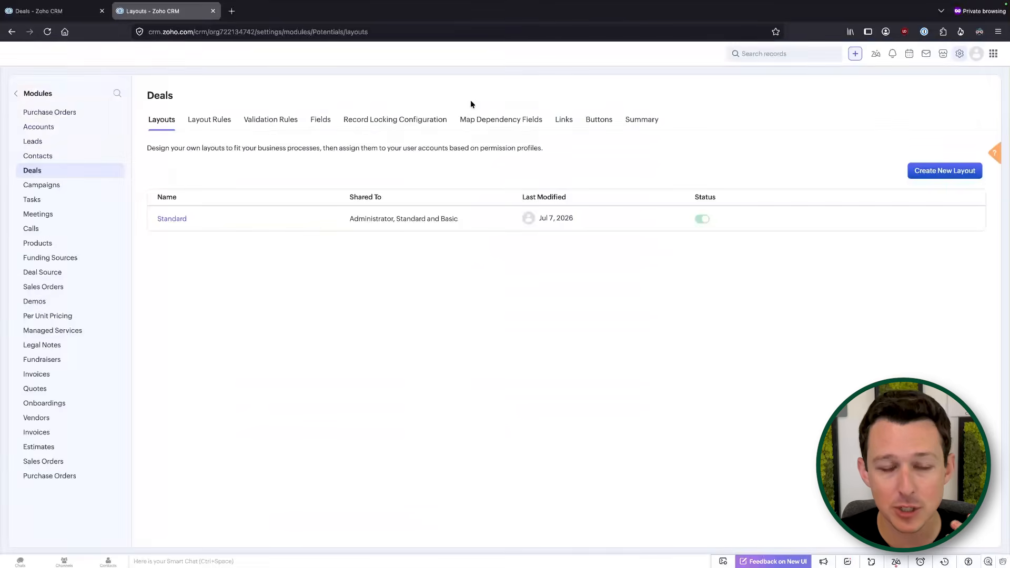
Step: Return to the Deals list, switch from the Operations teamspace to CRM Teamspace, and look through its full module list
click(79, 13)
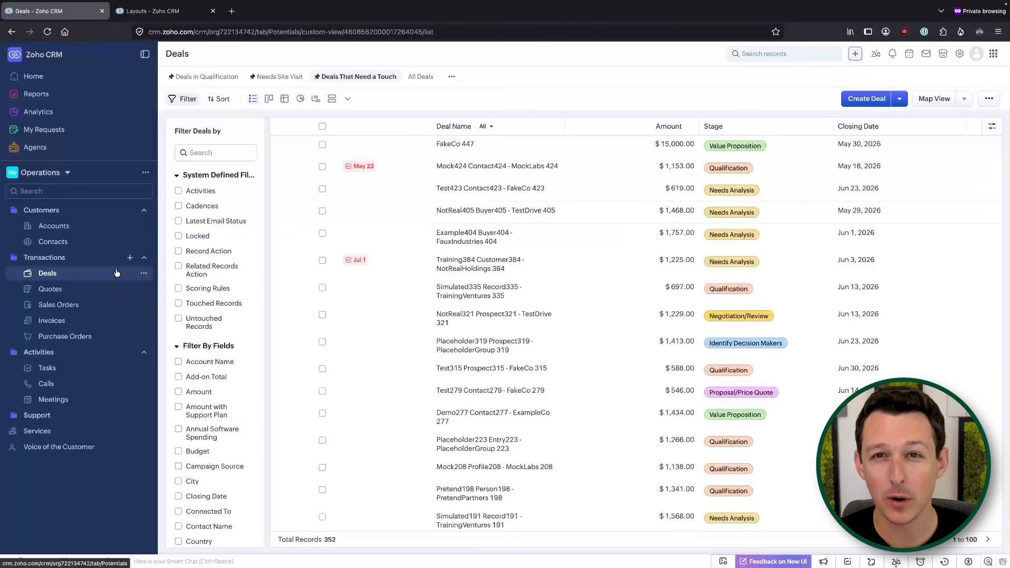
click(67, 174)
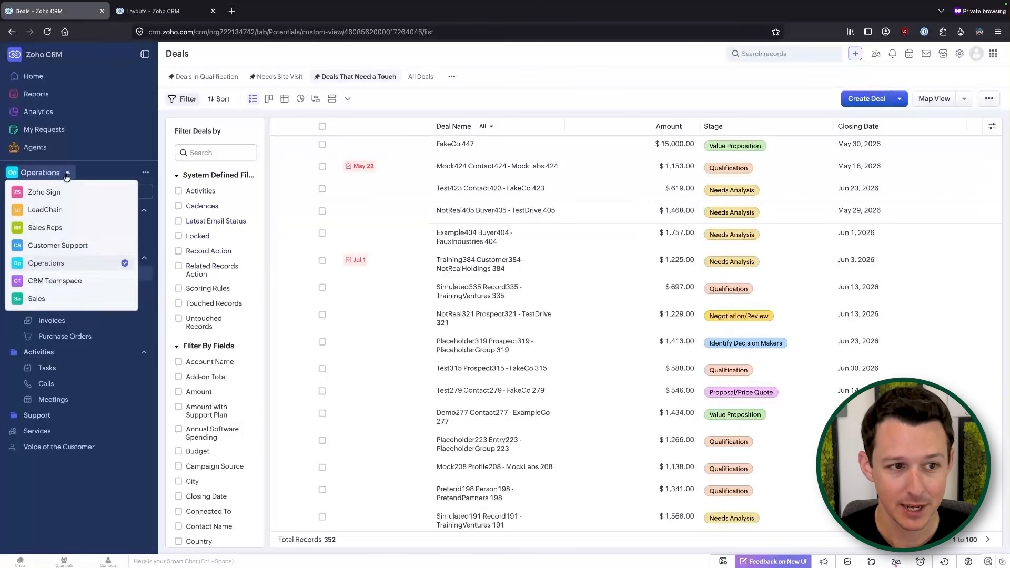
click(61, 280)
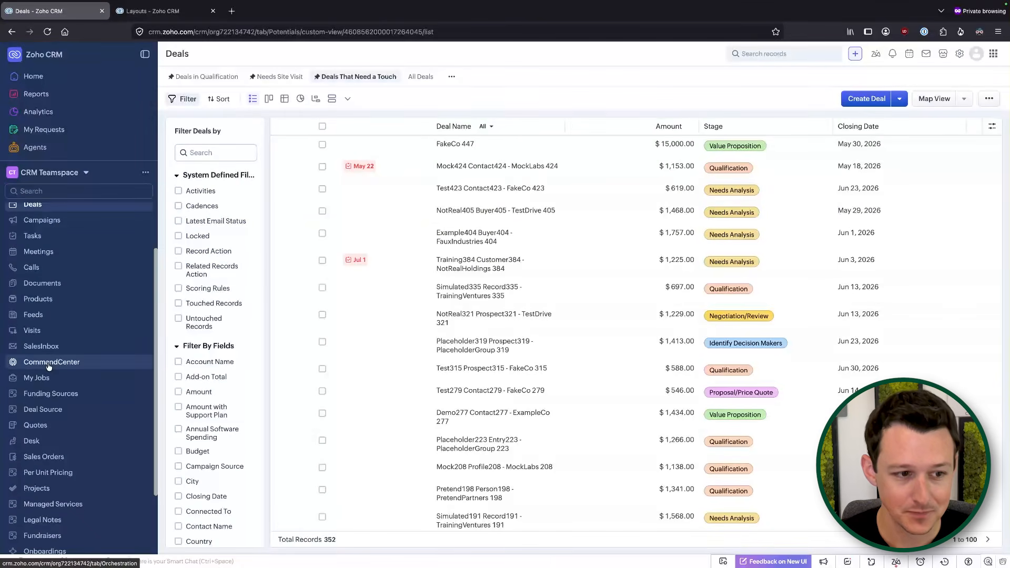
scroll(37, 401, down, 1)
scroll(36, 389, down, 1)
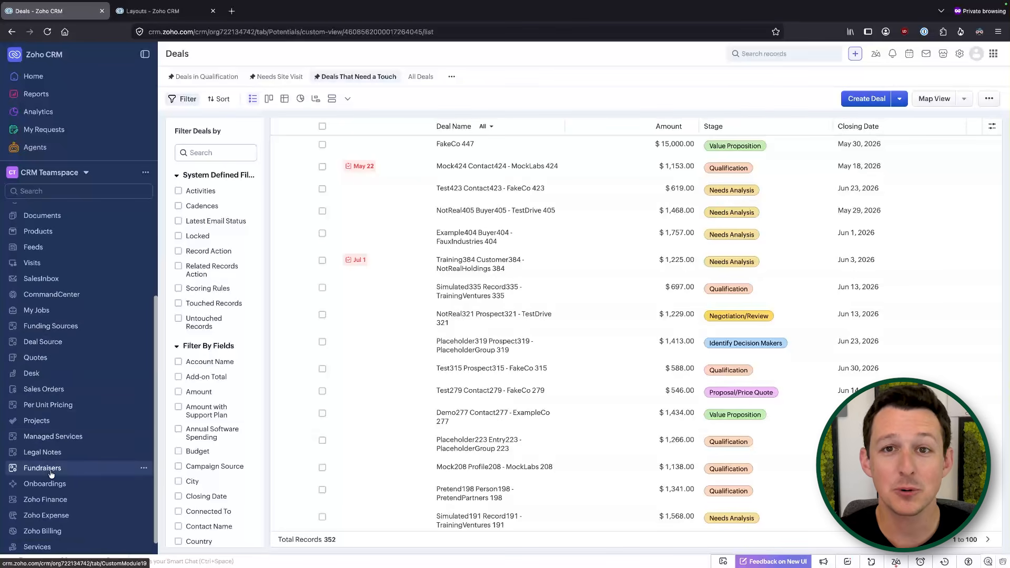
scroll(51, 475, up, 4)
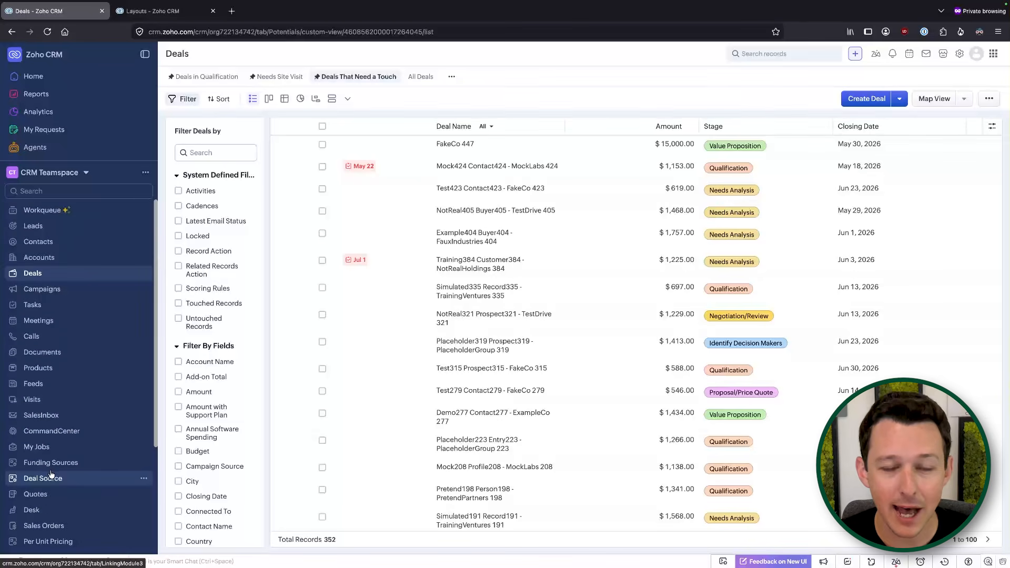